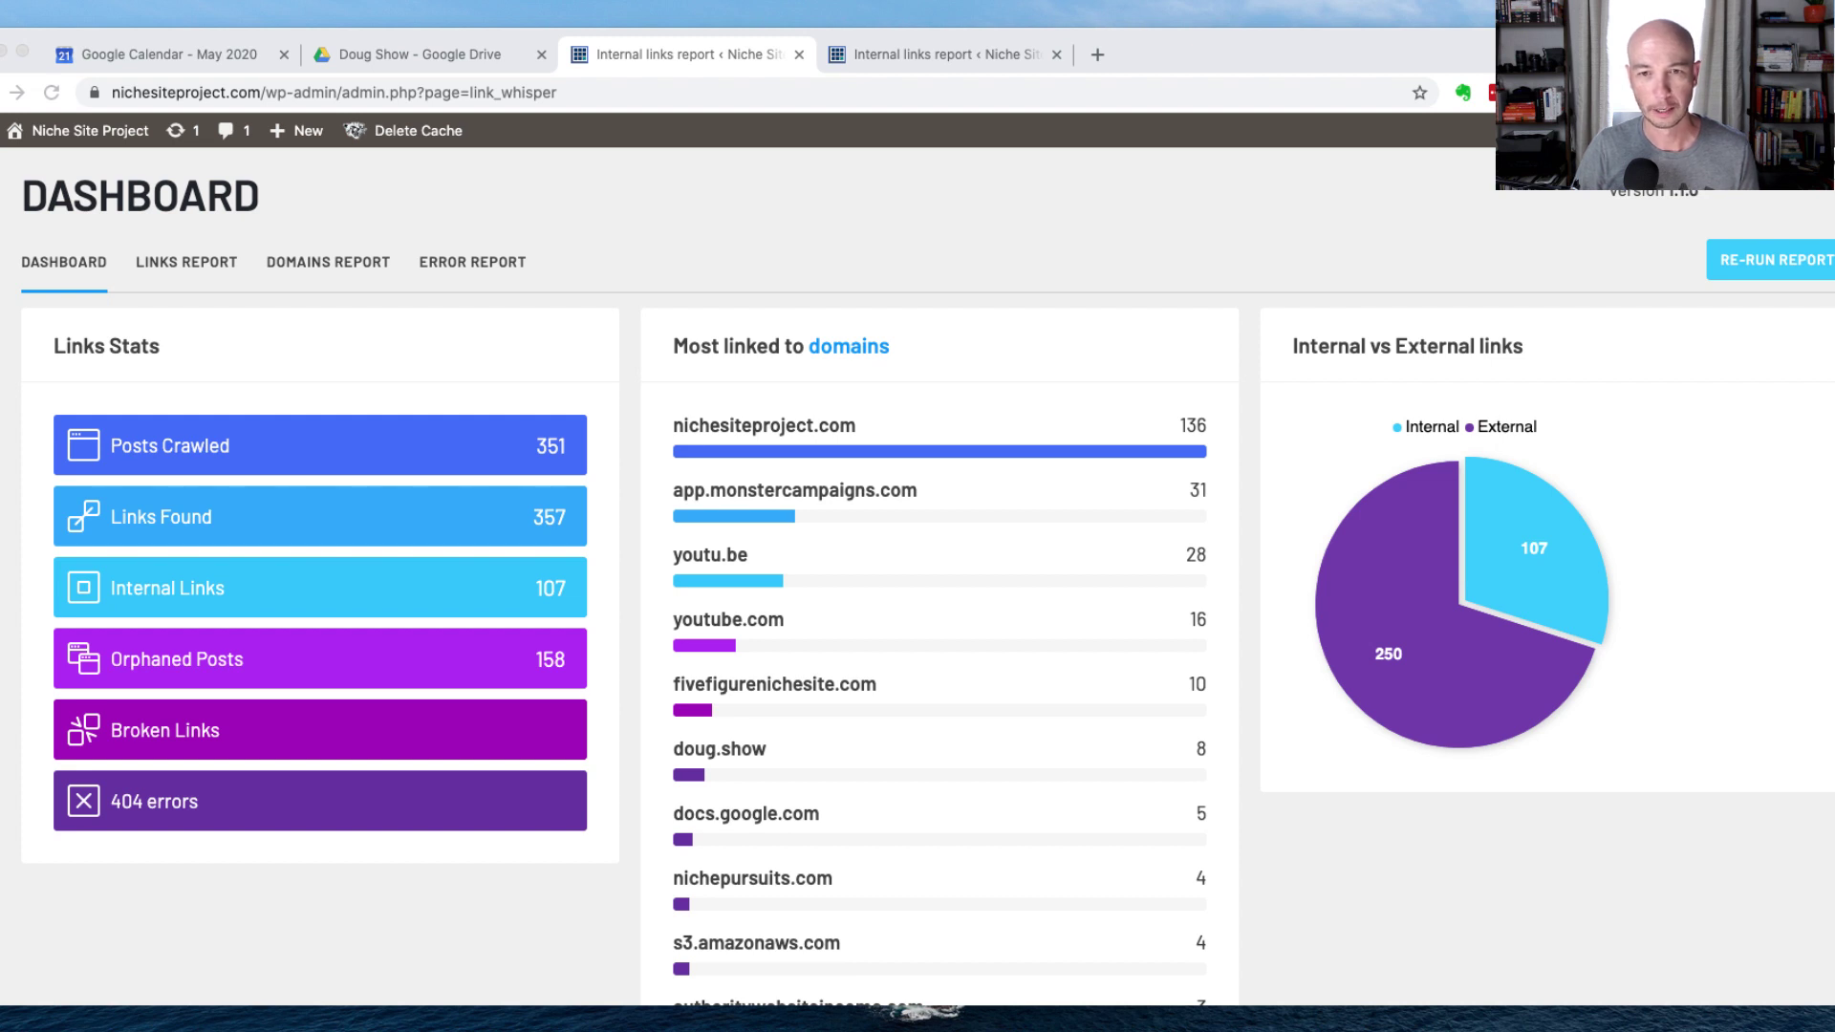
left_click(708, 264)
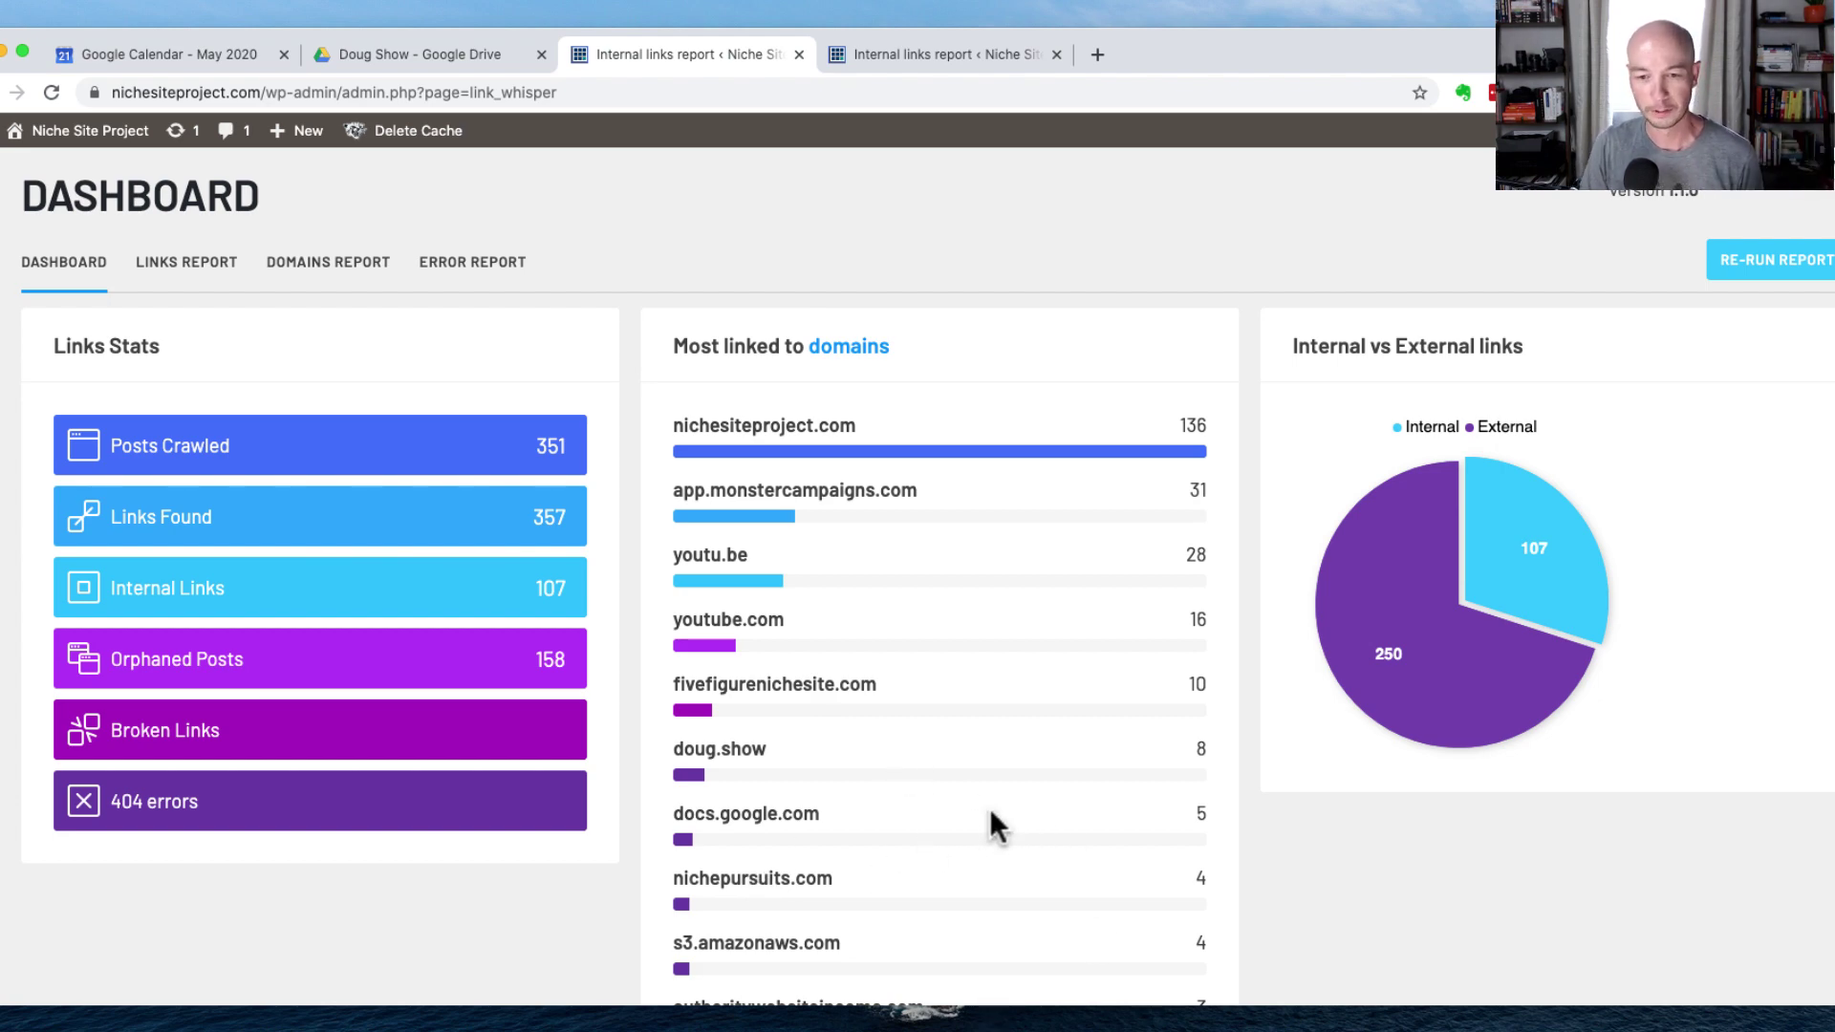
scroll(990, 807, "down", 1)
scroll(989, 806, "up", 1)
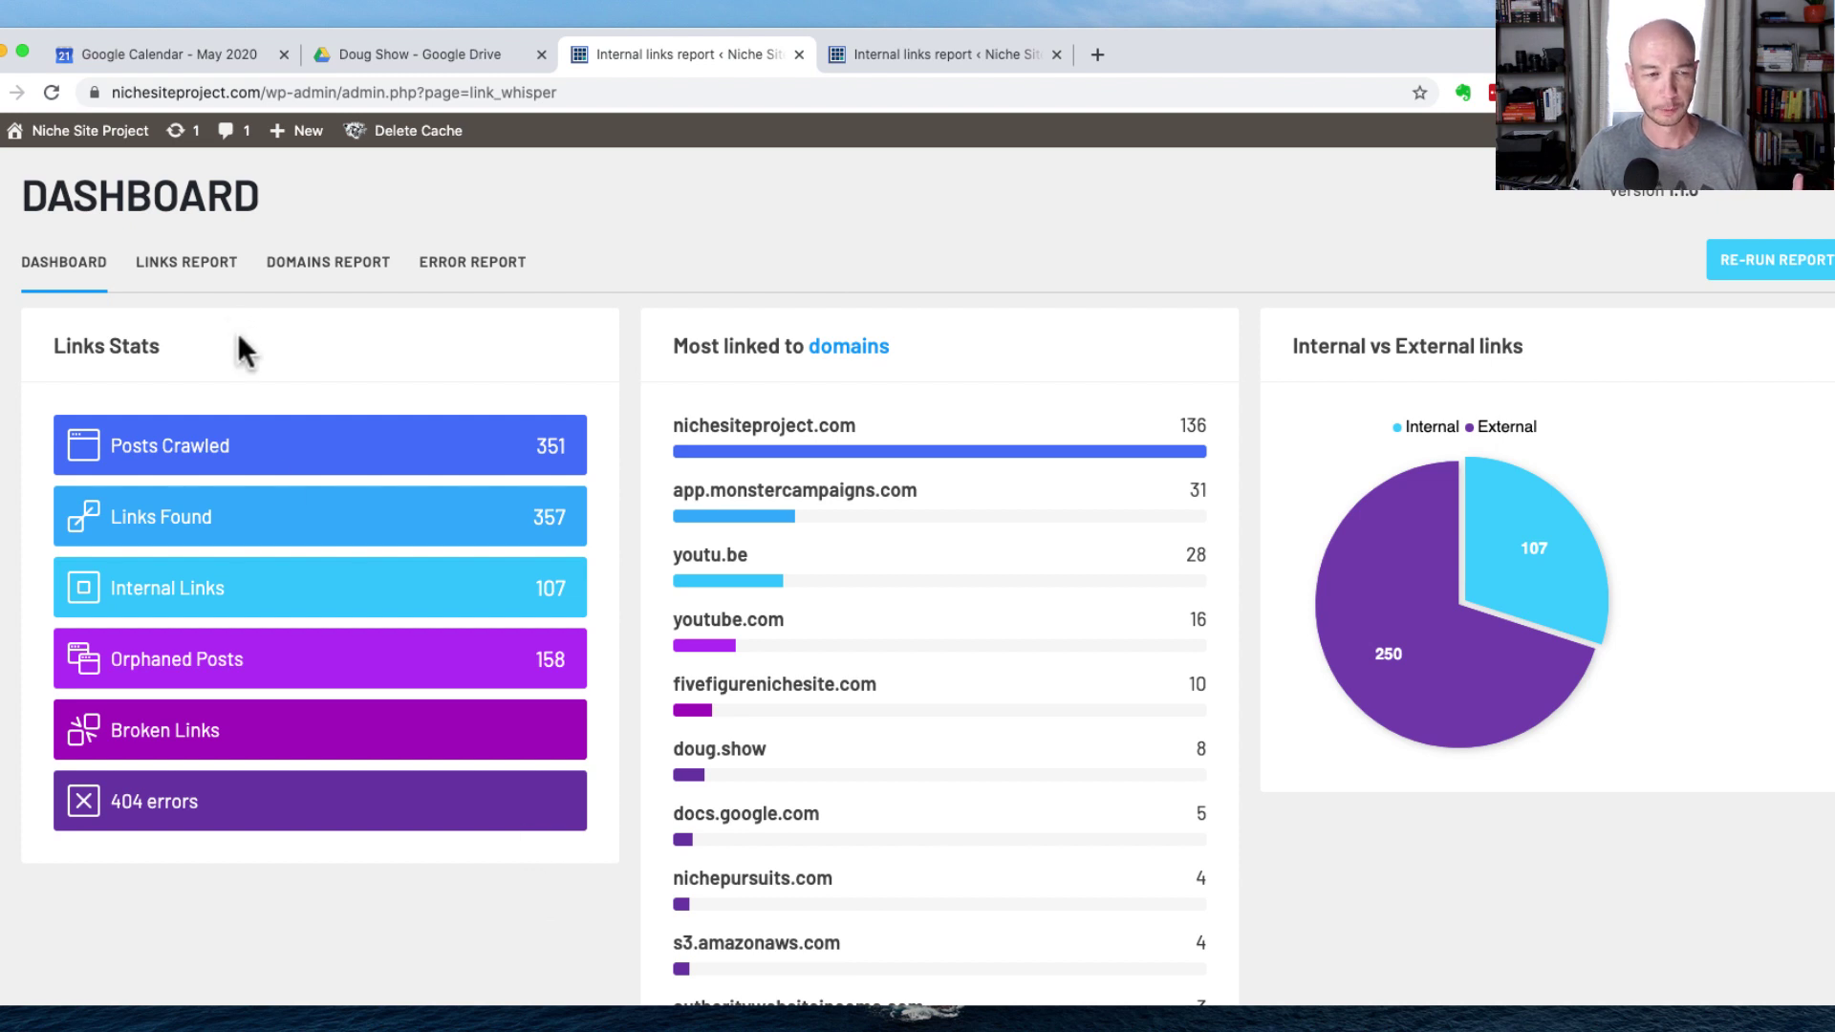
Step: Open the Links Report and re-run it until all 351 posts are processed
left_click(190, 273)
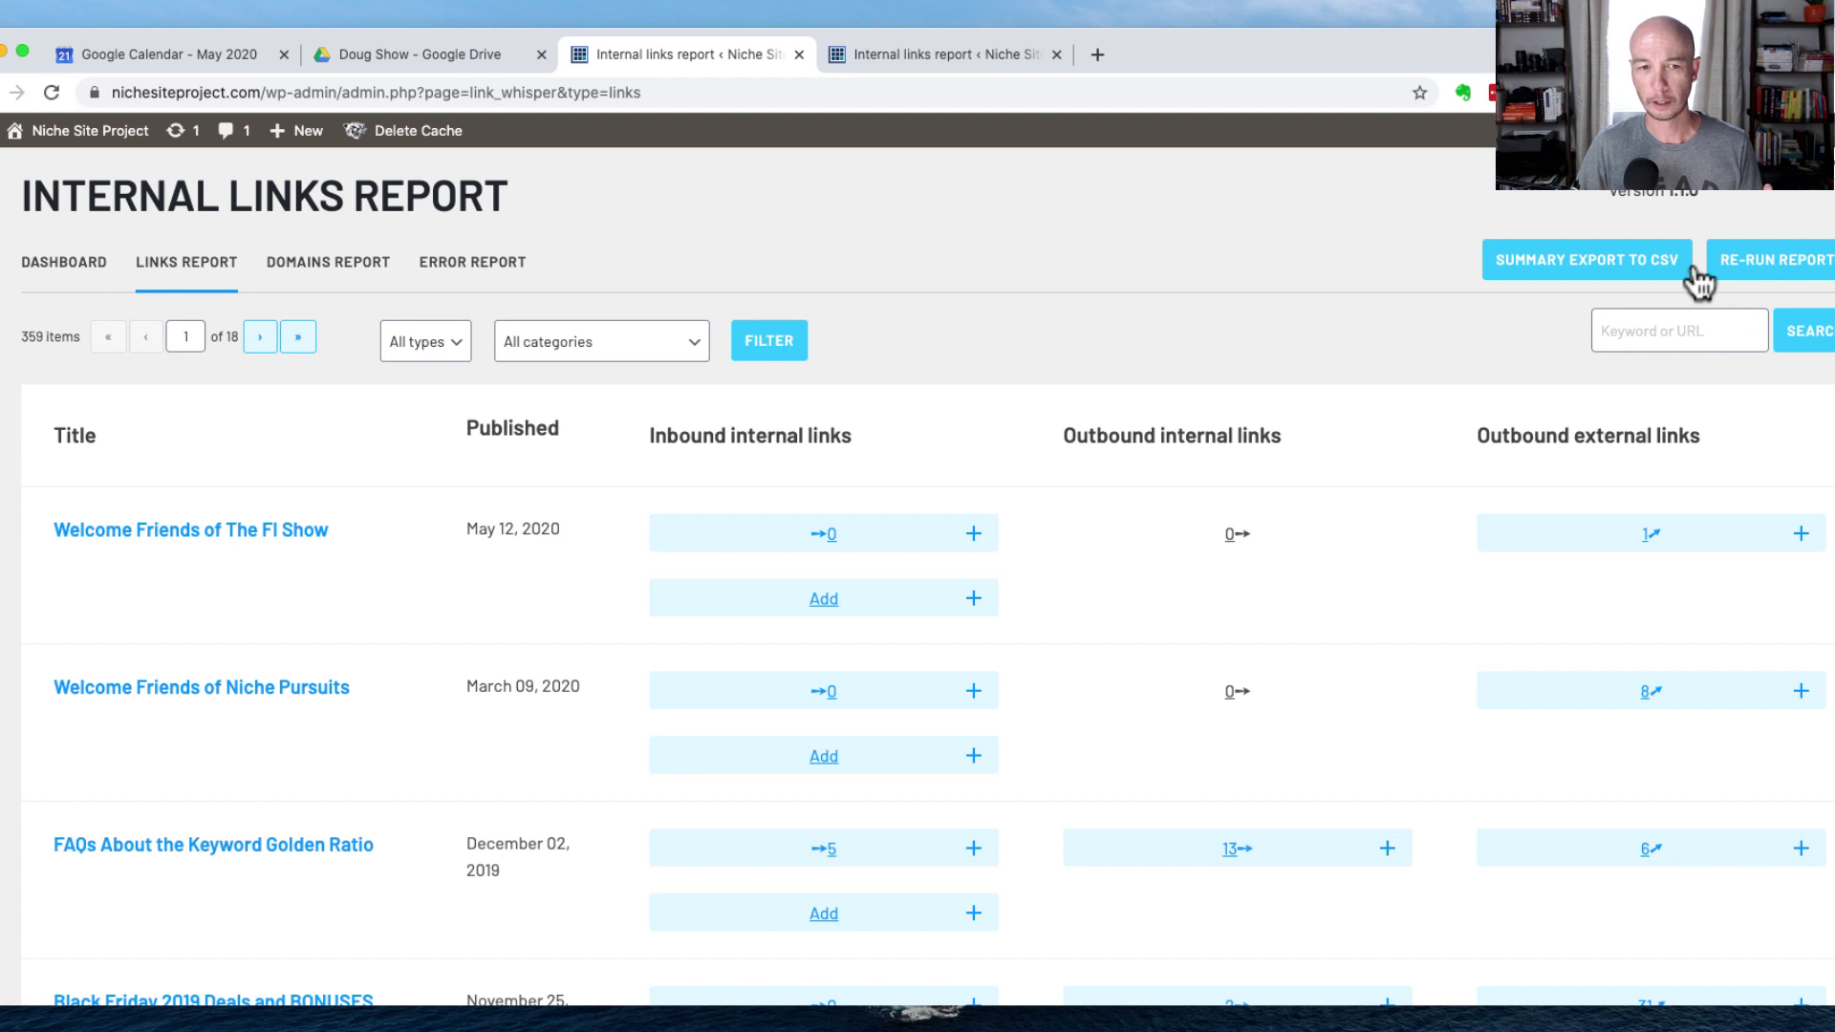
left_click(1734, 280)
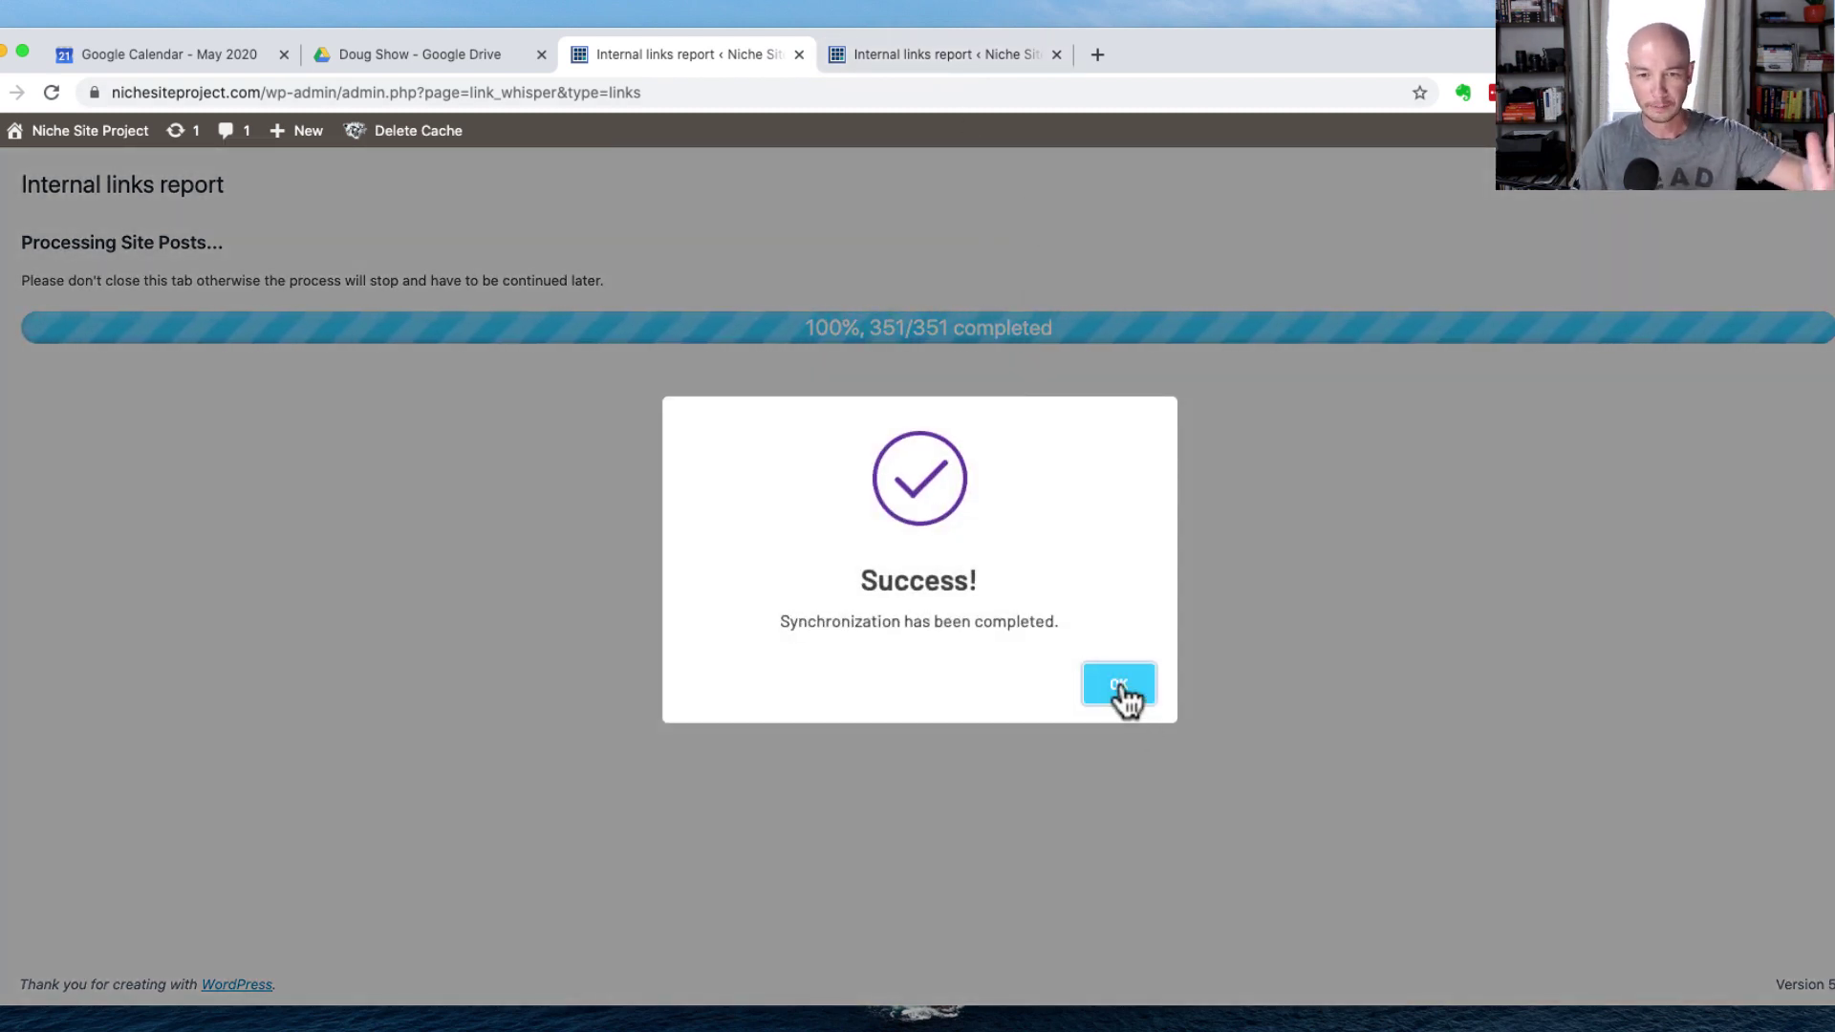
Step: Dismiss the synchronization-completed success message to see the refreshed report
left_click(1120, 682)
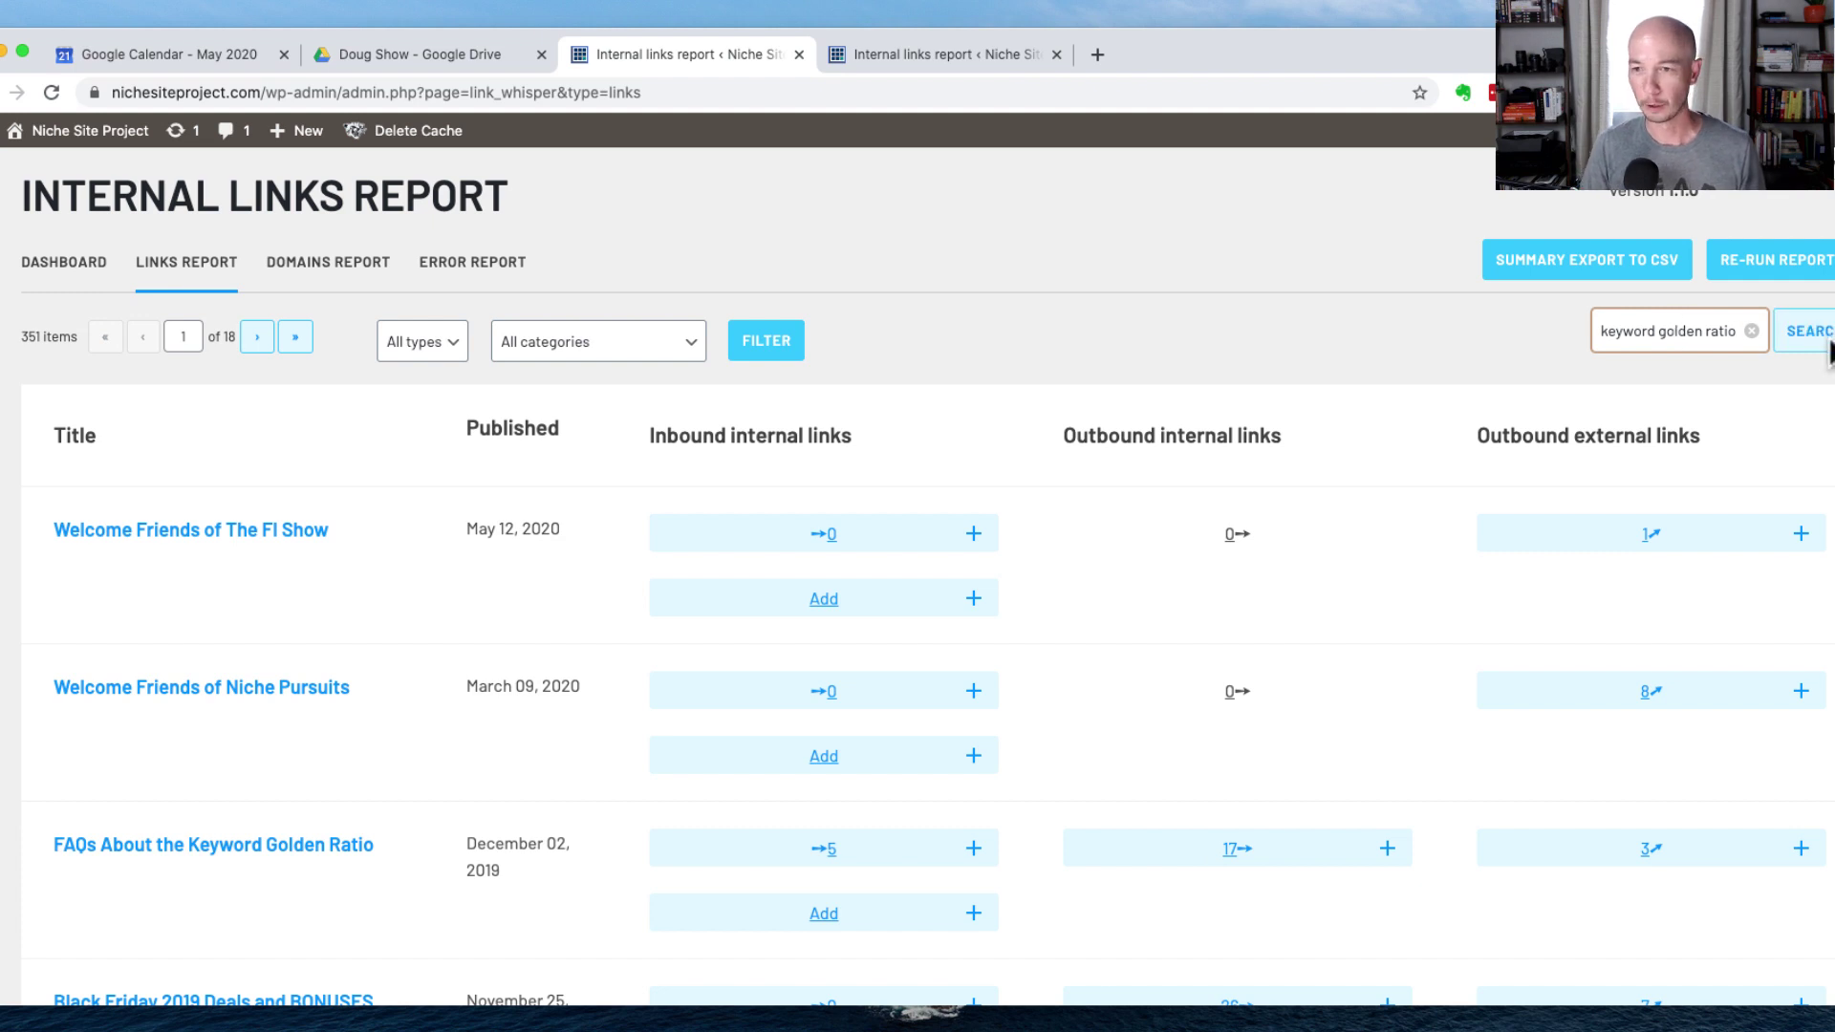
Step: Search 'keyword golden ratio' (76 posts) and preview then collapse the first post's inbound and outbound links
left_click(1802, 335)
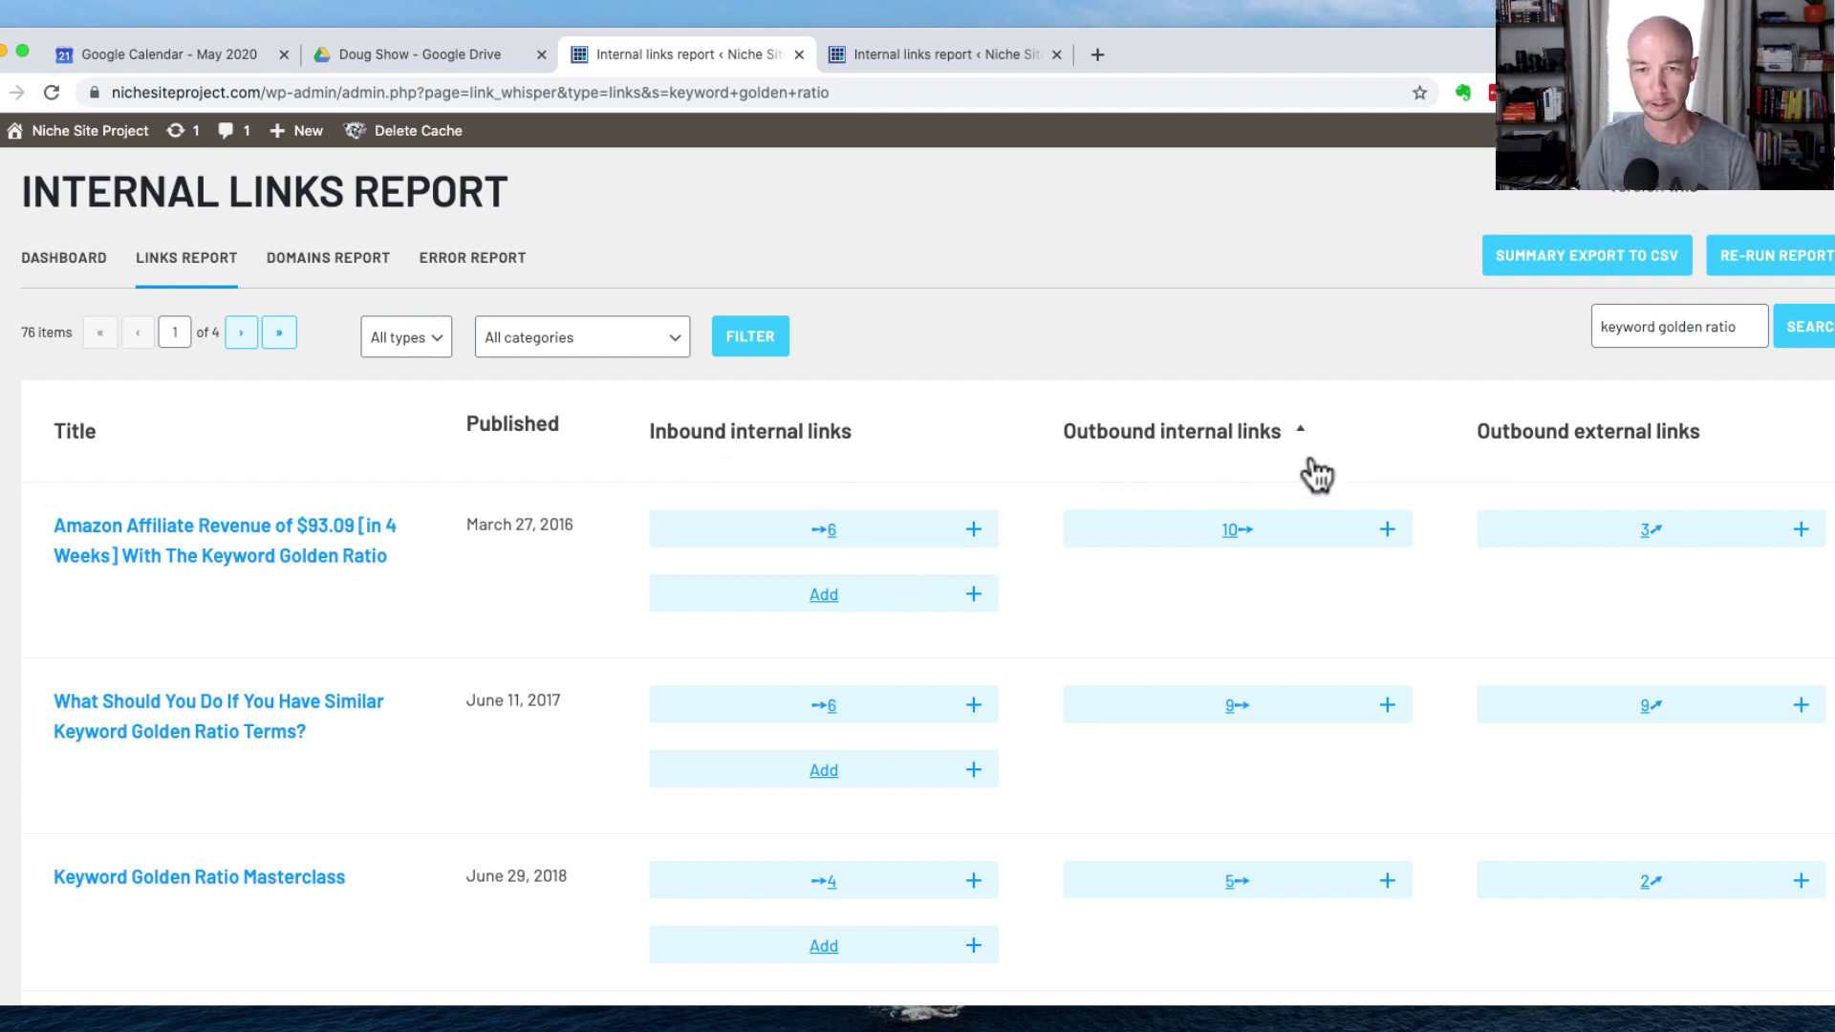
left_click(973, 532)
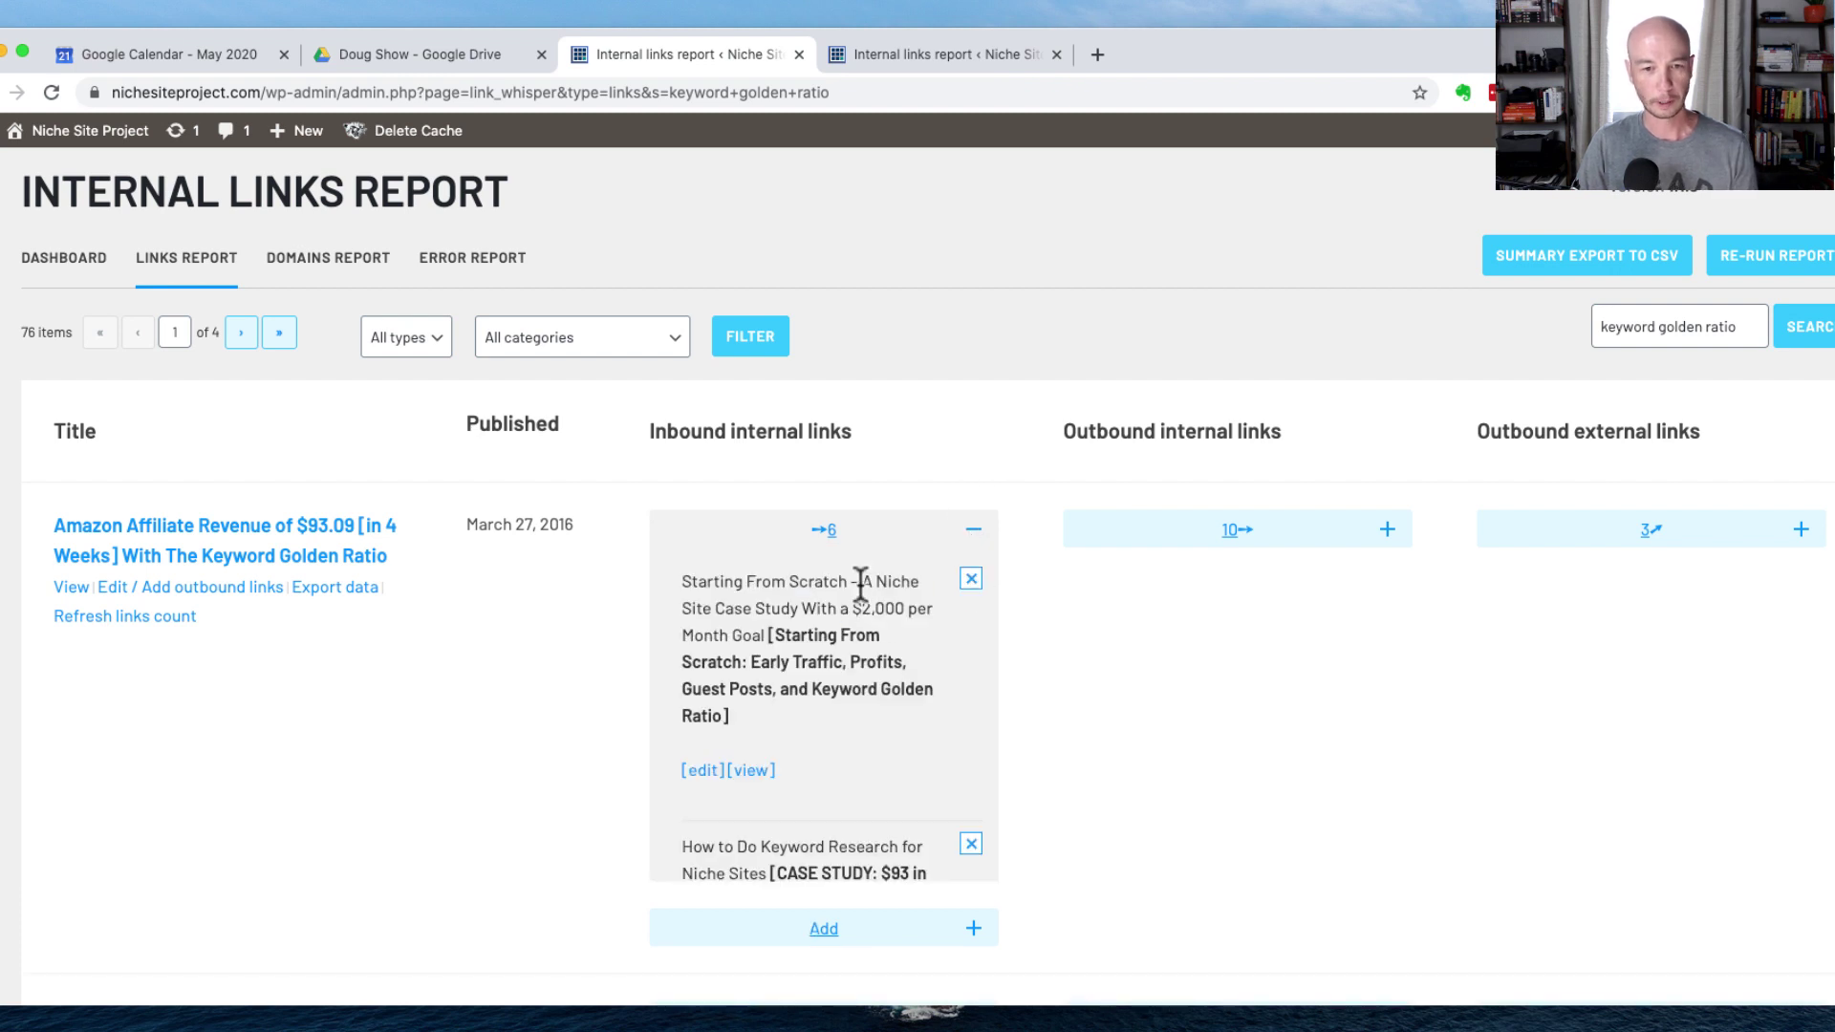
scroll(815, 583, "down", 2)
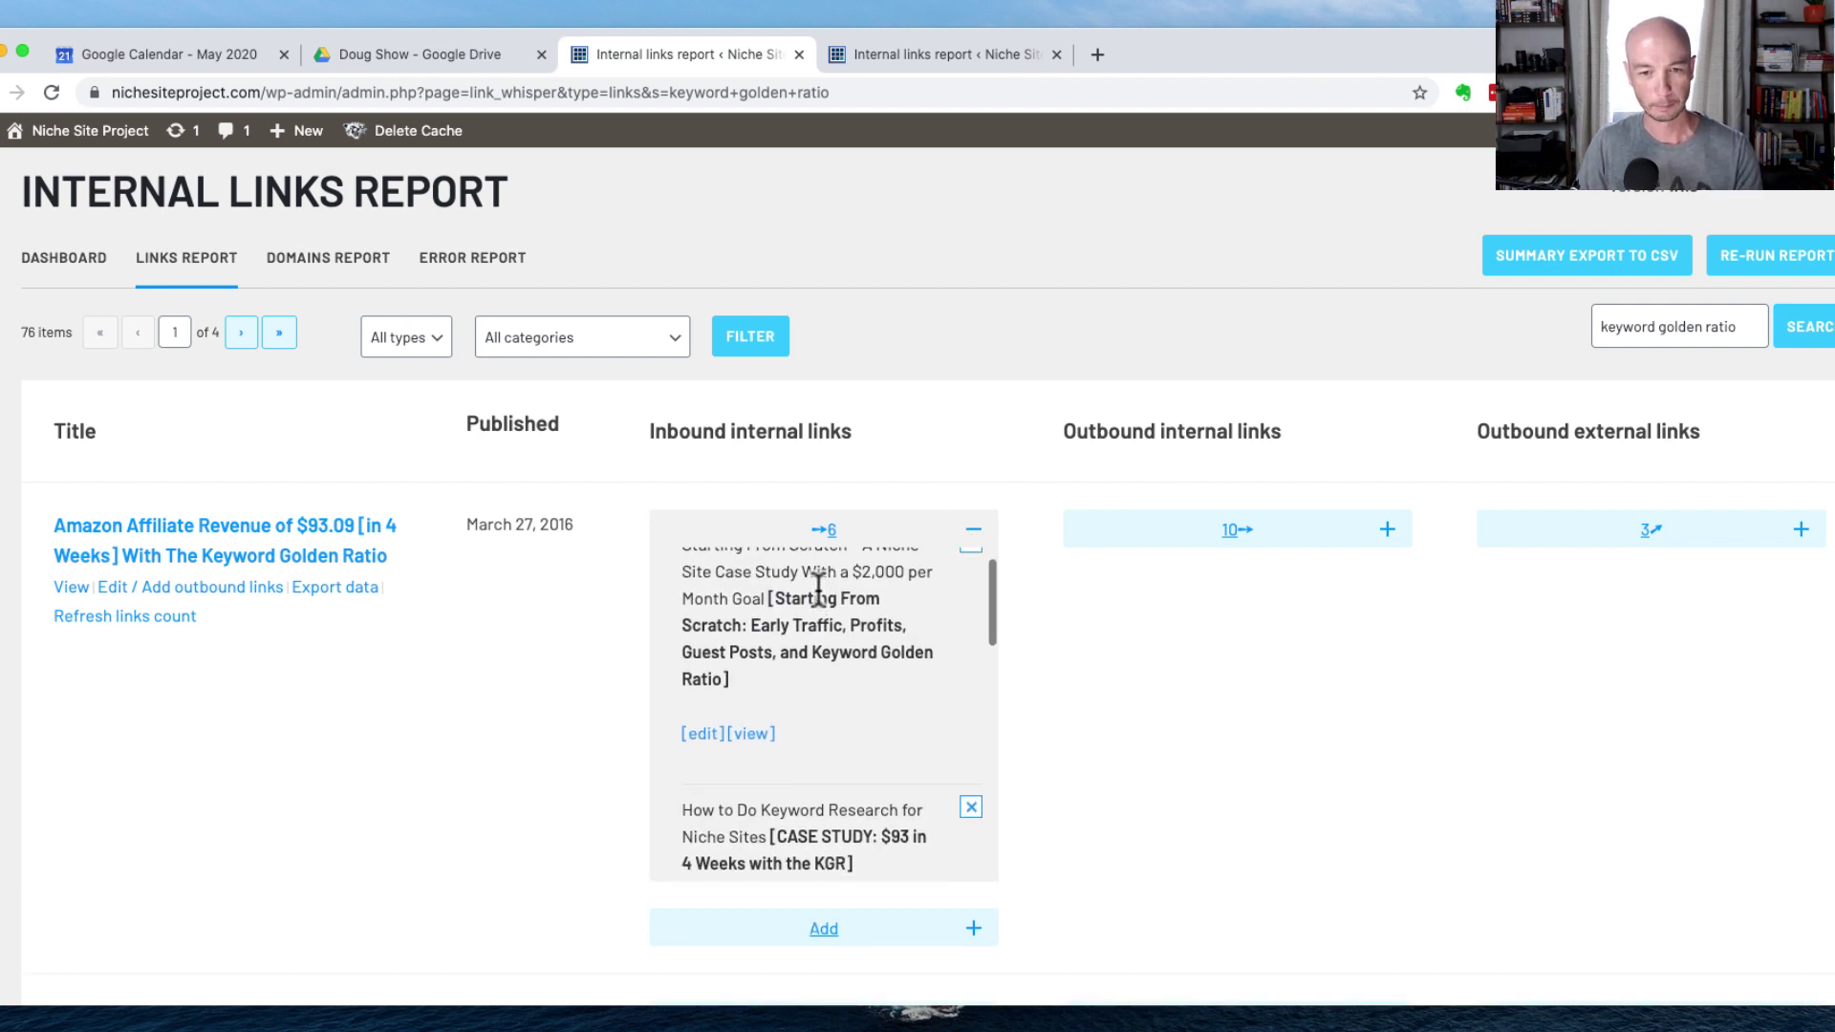
scroll(938, 546, "up", 3)
left_click(1387, 533)
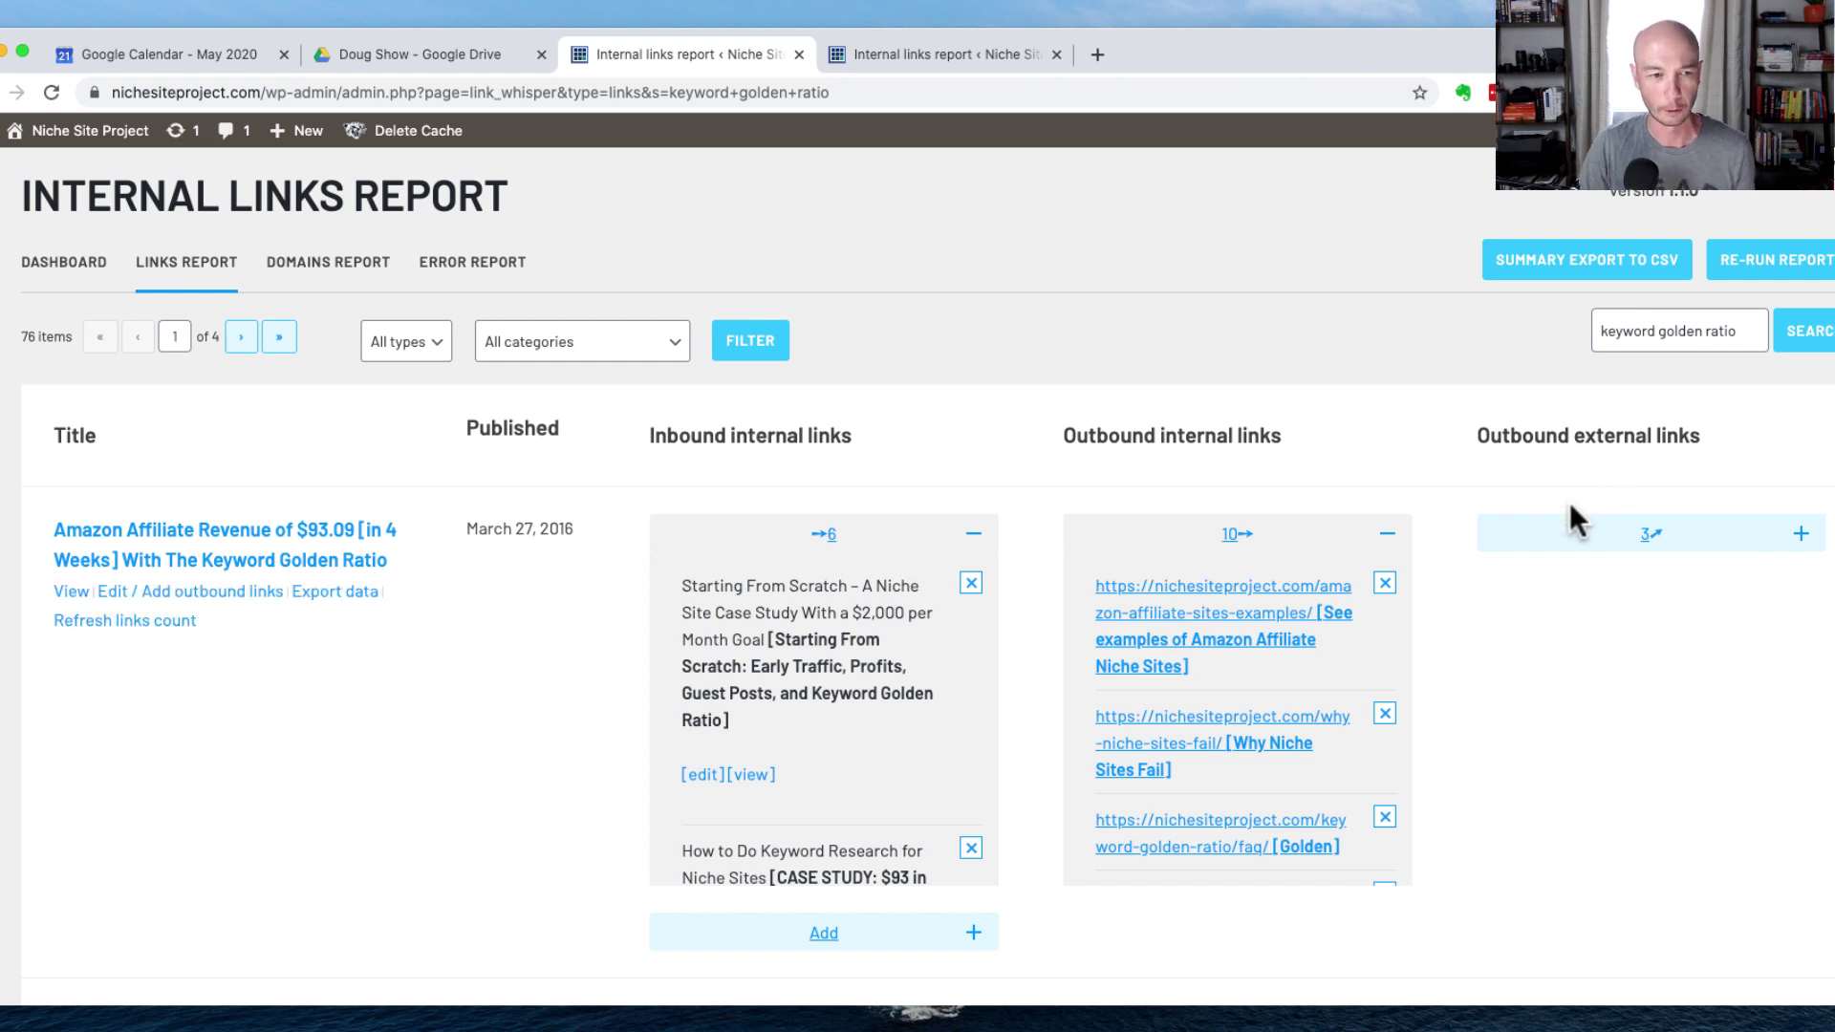
left_click(971, 553)
left_click(1387, 538)
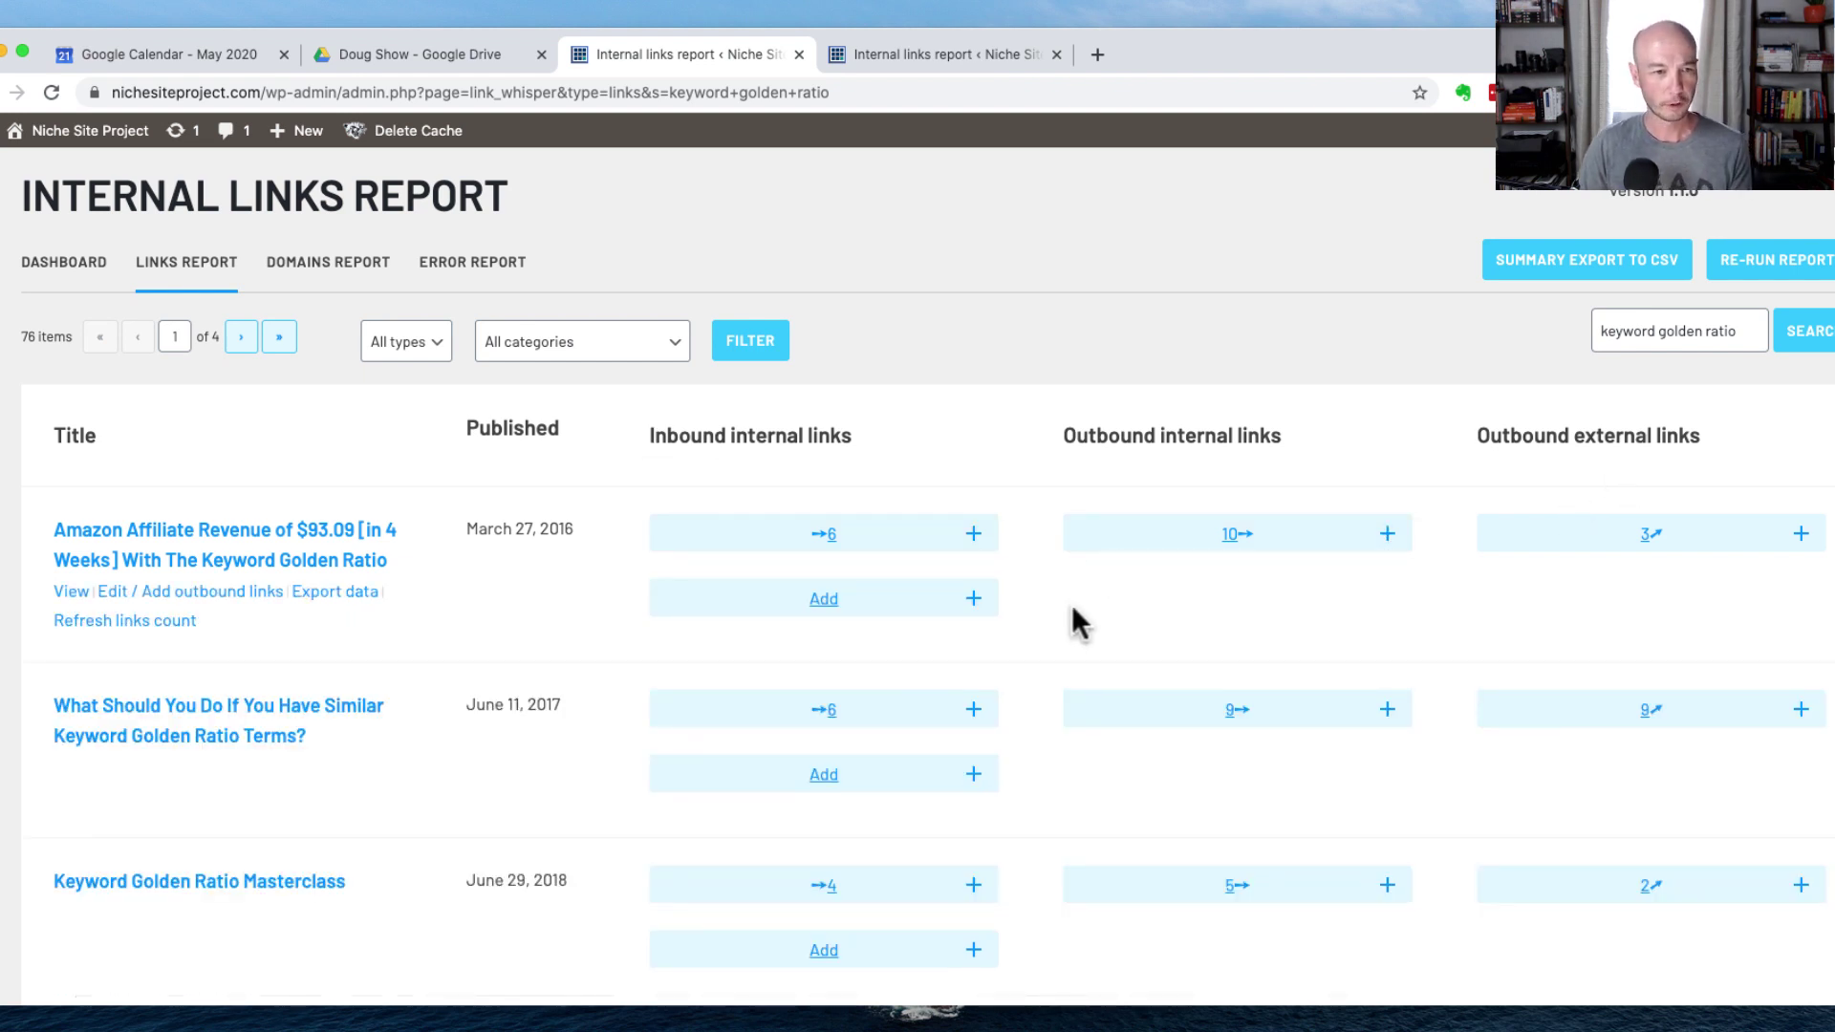
scroll(1004, 645, "down", 3)
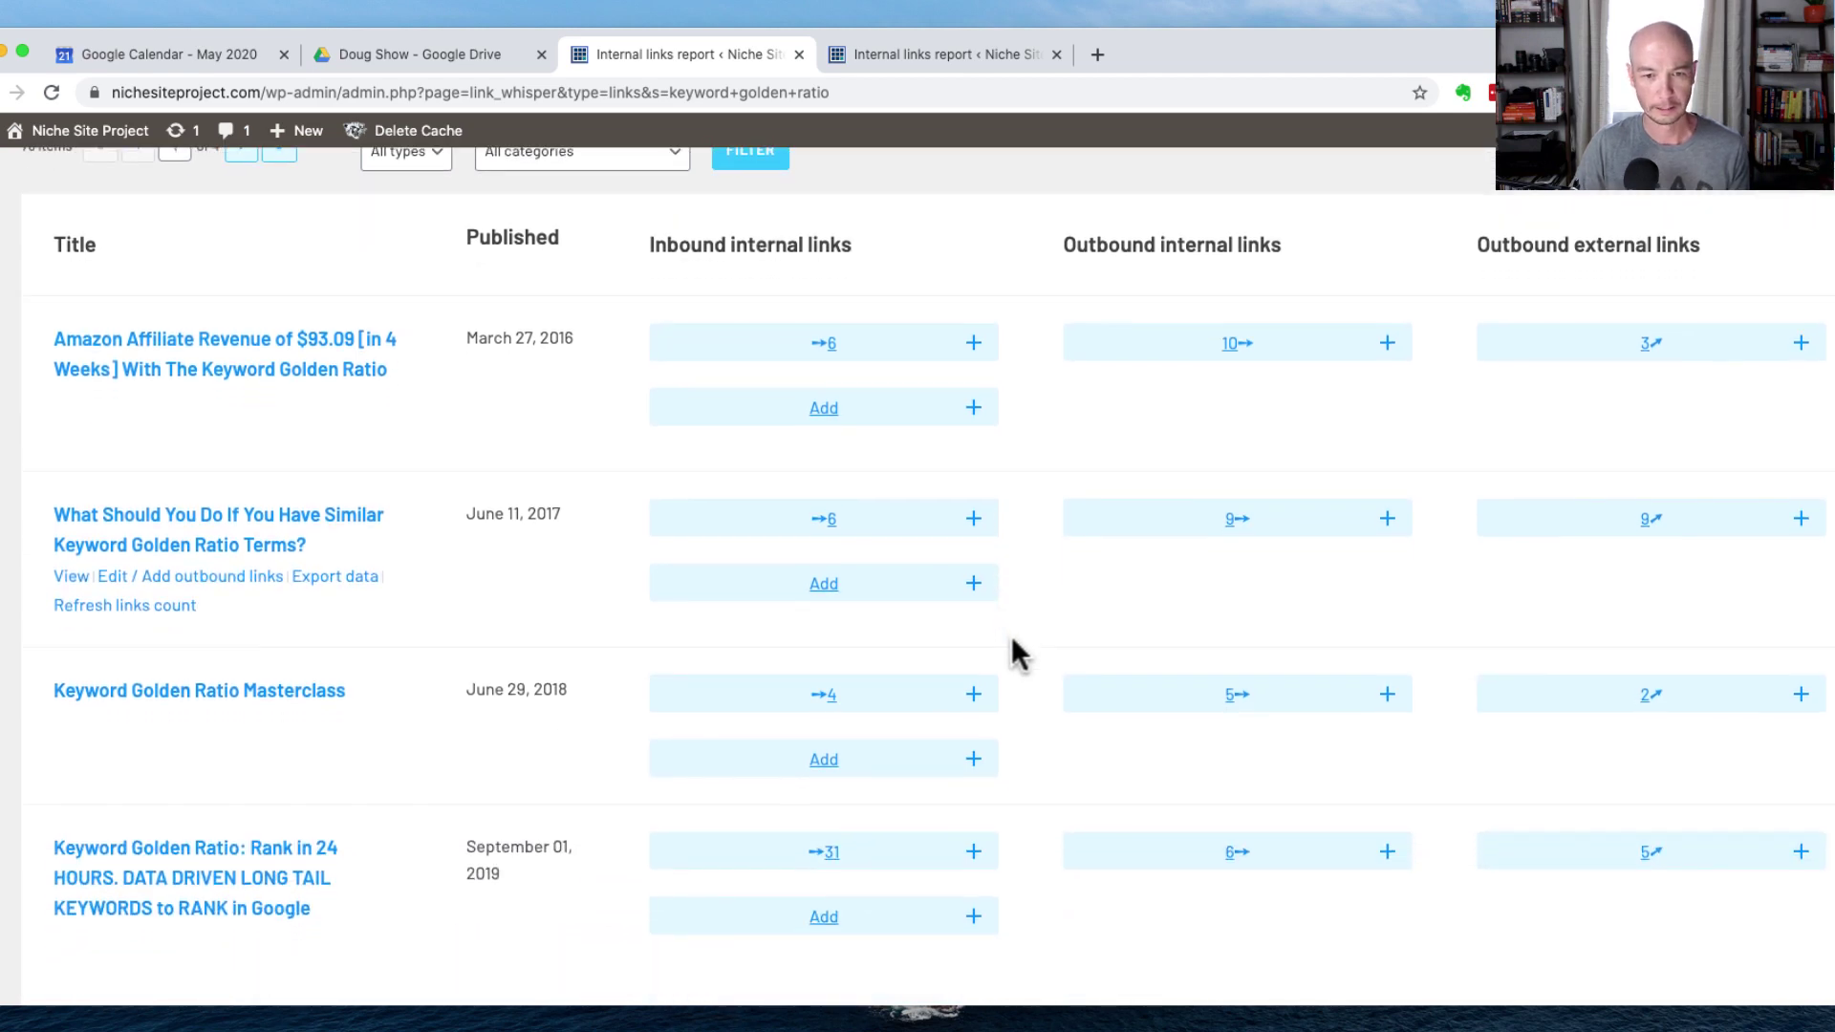
scroll(1021, 656, "down", 3)
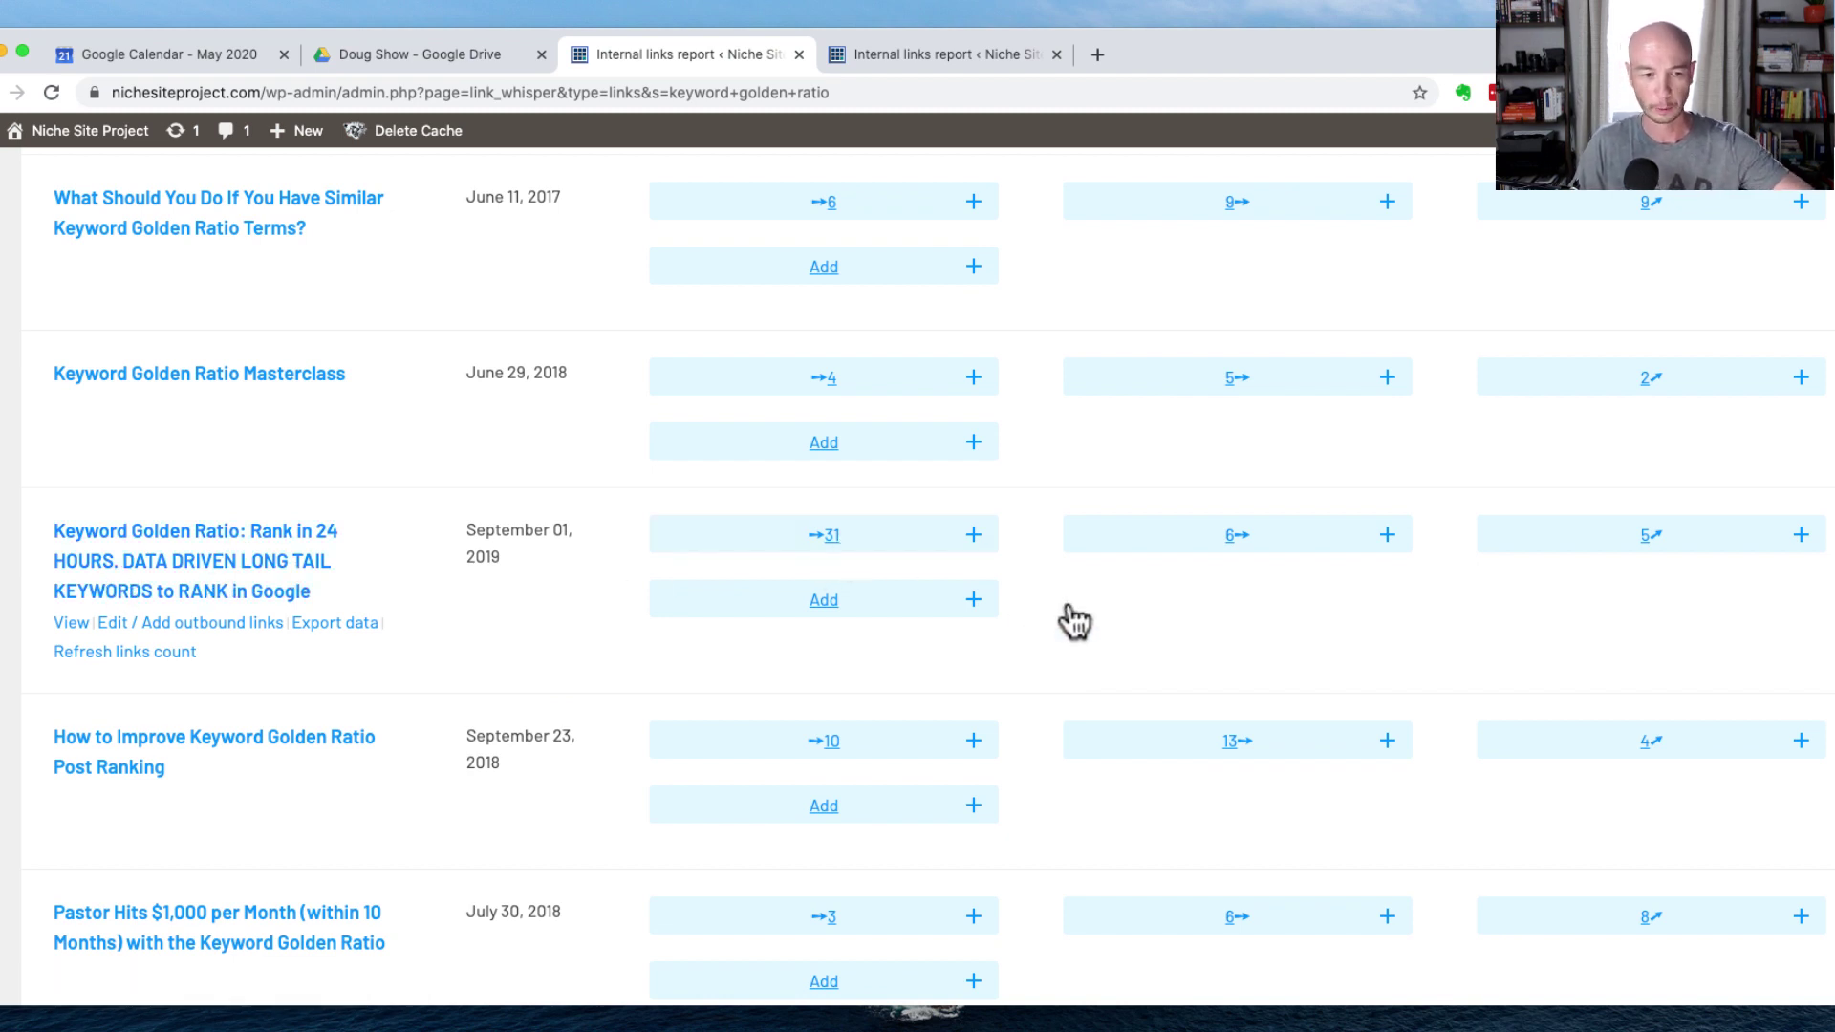
scroll(1138, 614, "down", 5)
scroll(858, 674, "down", 2)
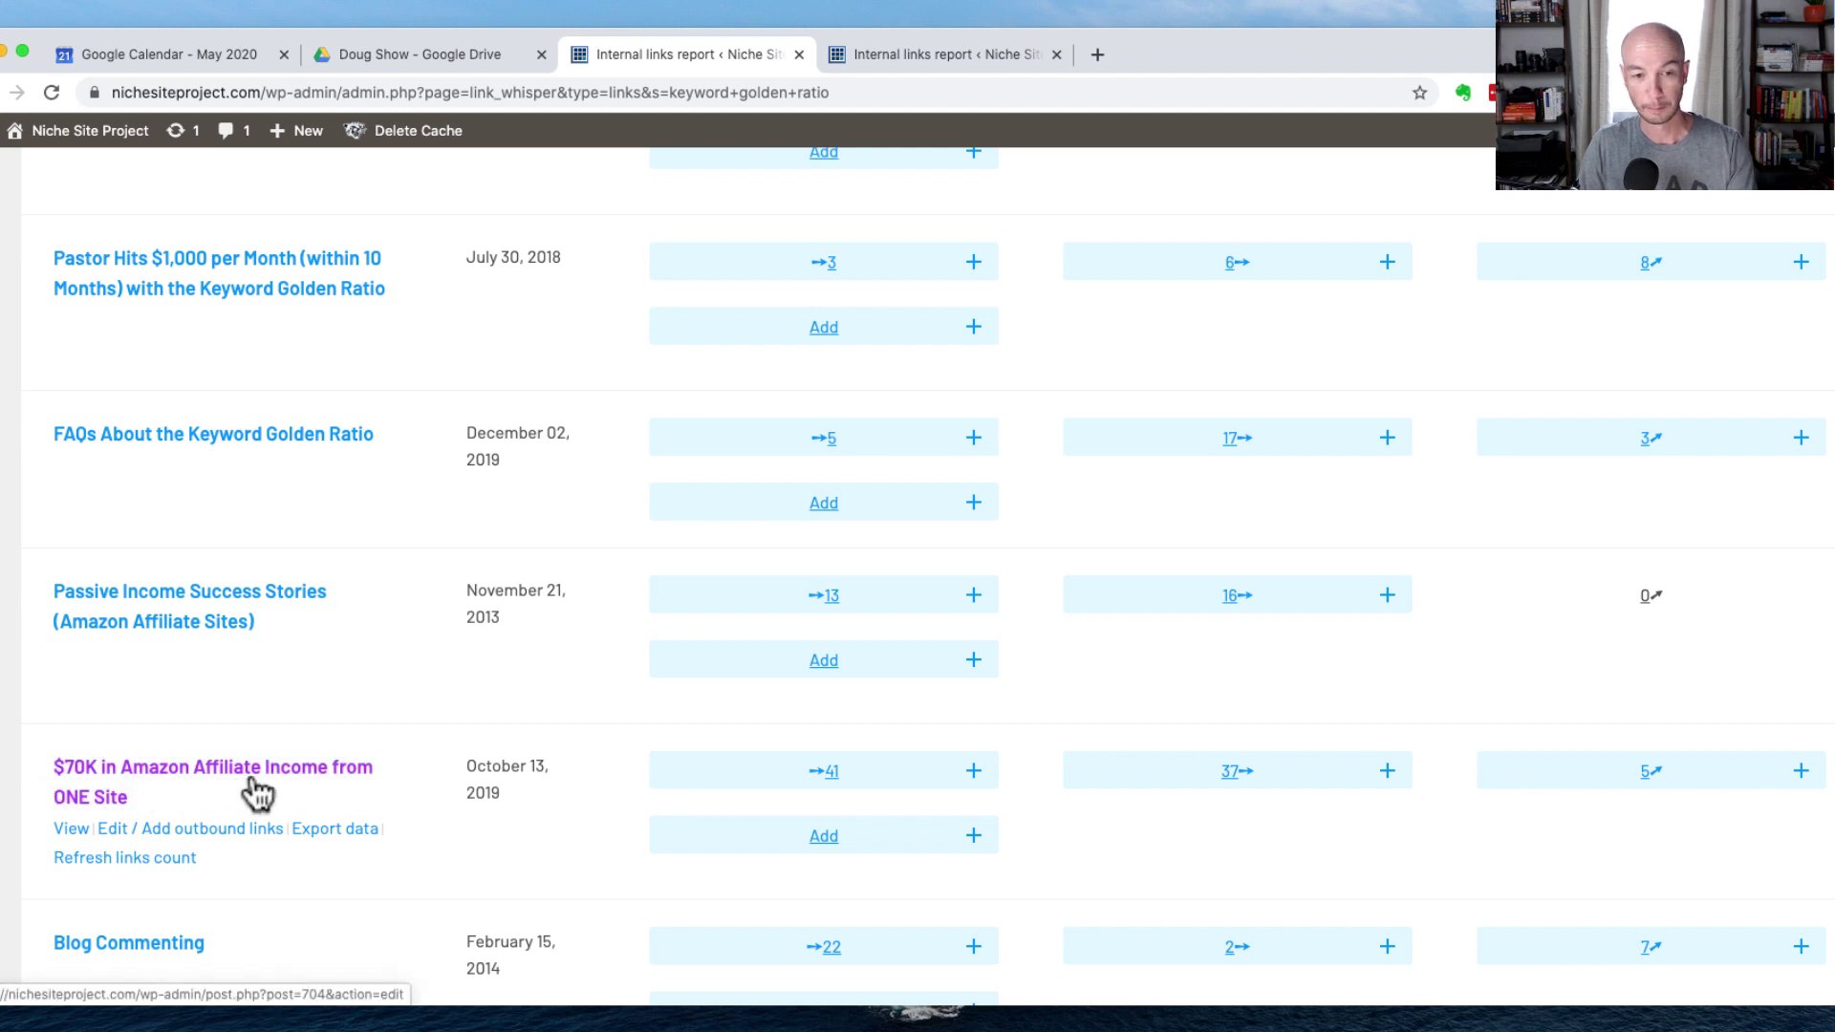
scroll(256, 790, "down", 3)
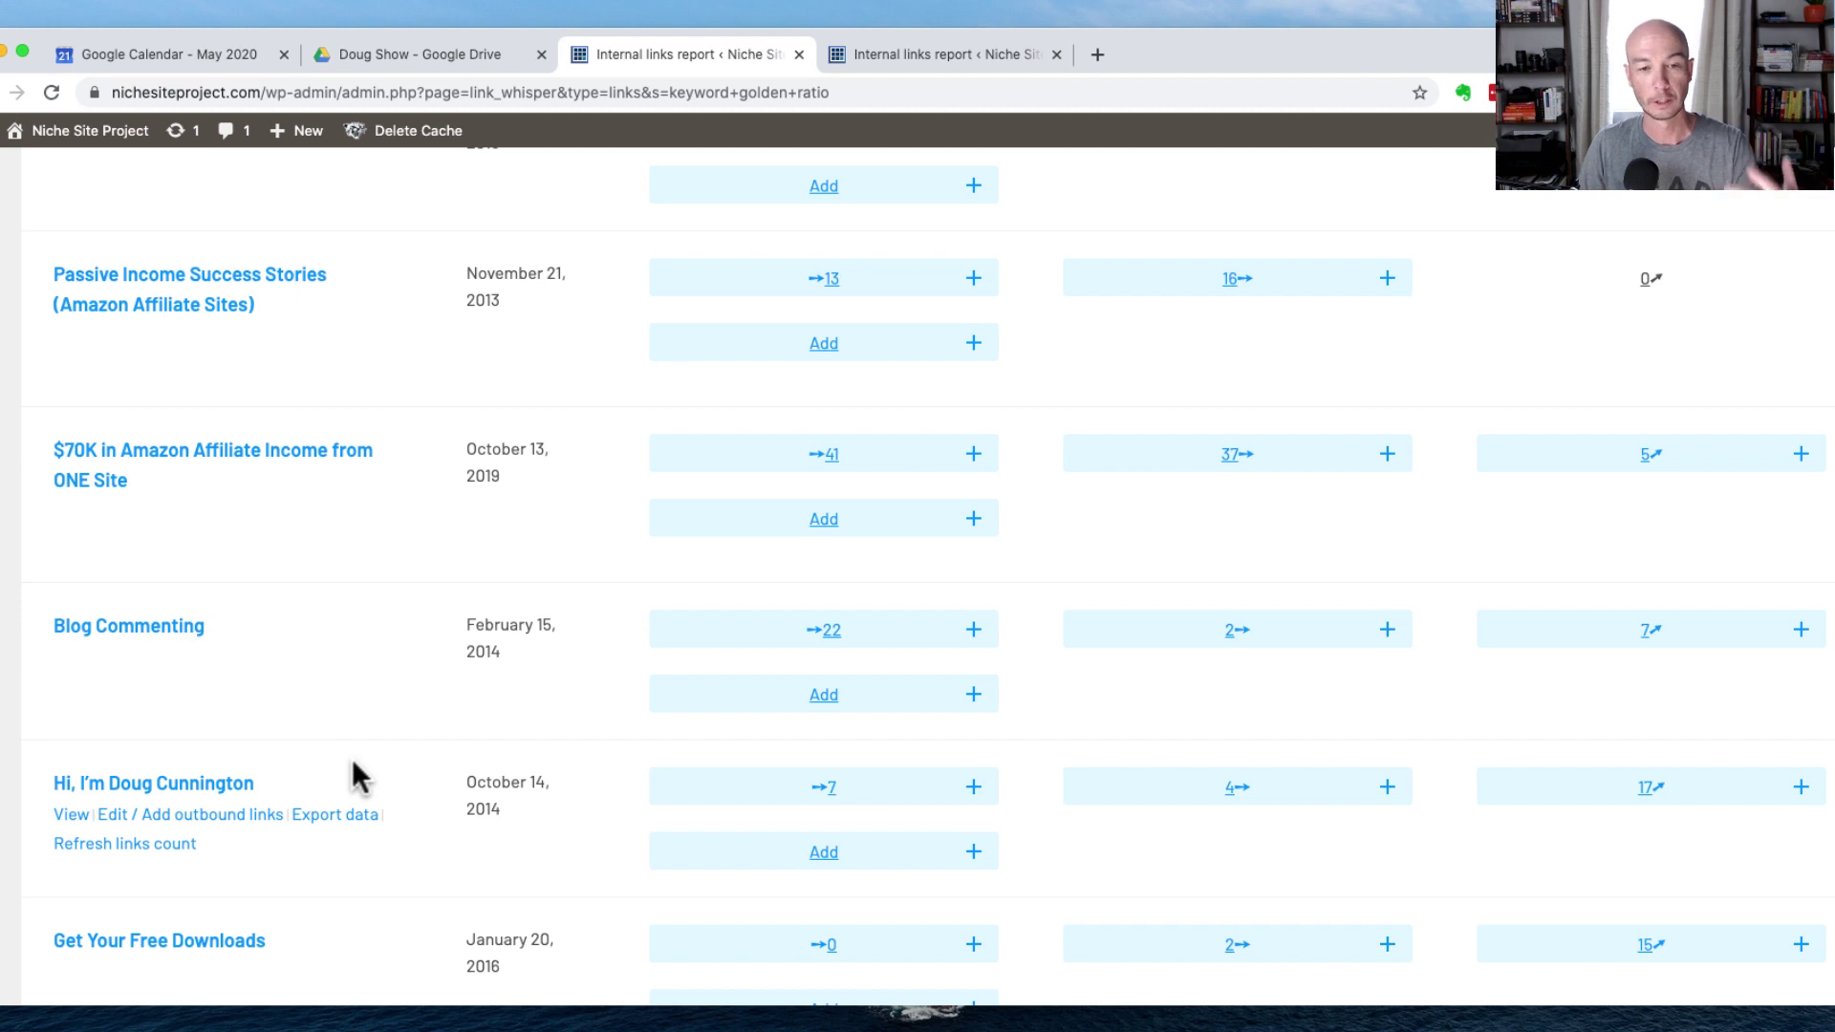
scroll(354, 765, "down", 4)
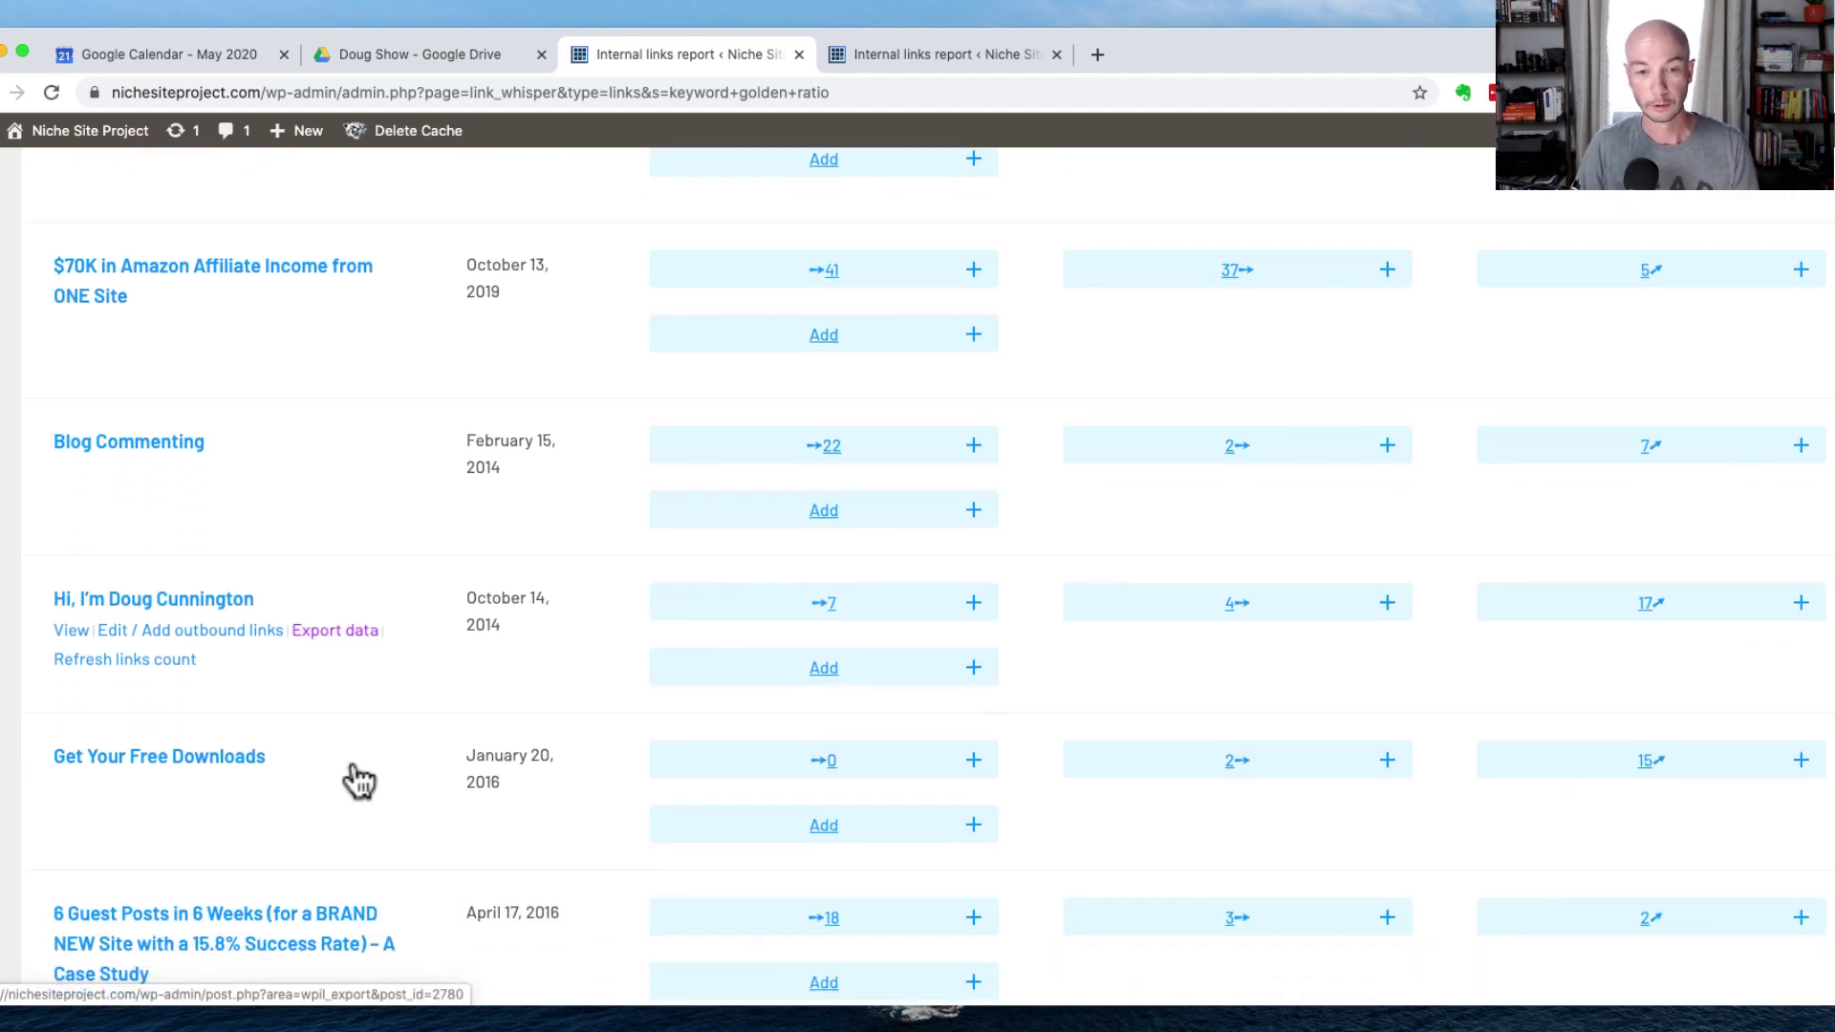
scroll(421, 755, "down", 5)
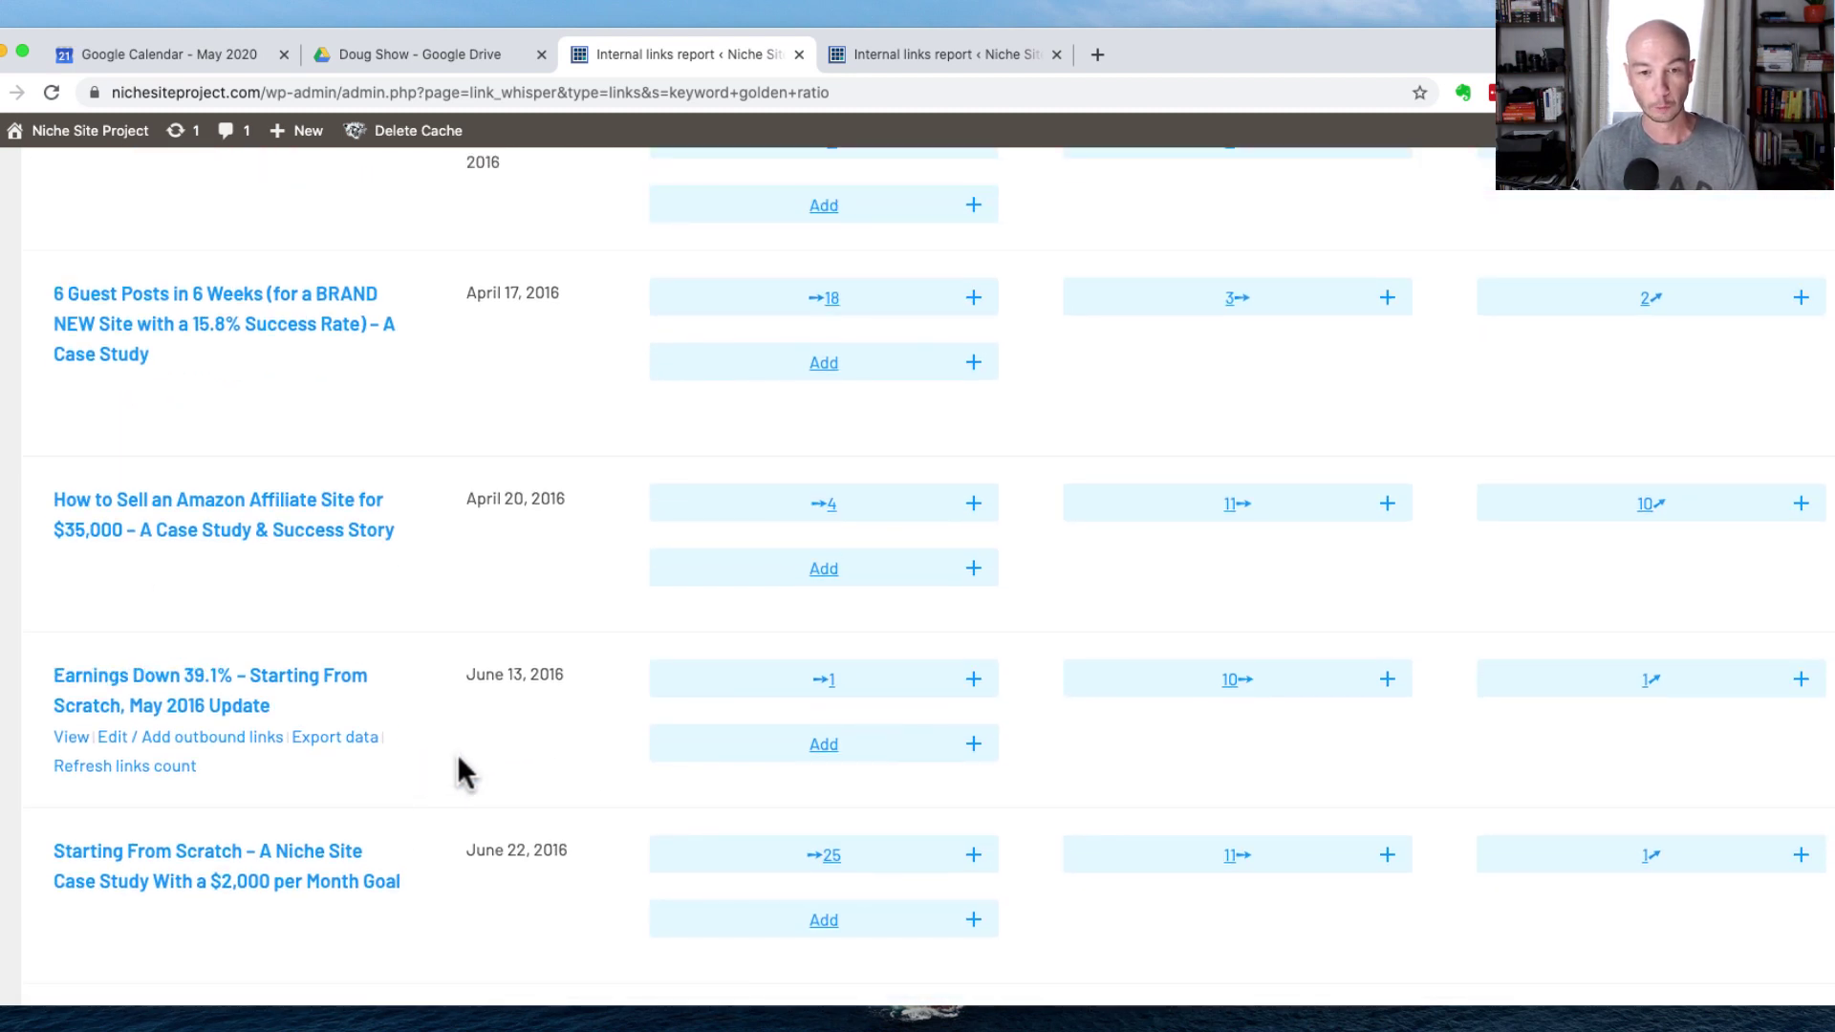
scroll(424, 741, "down", 3)
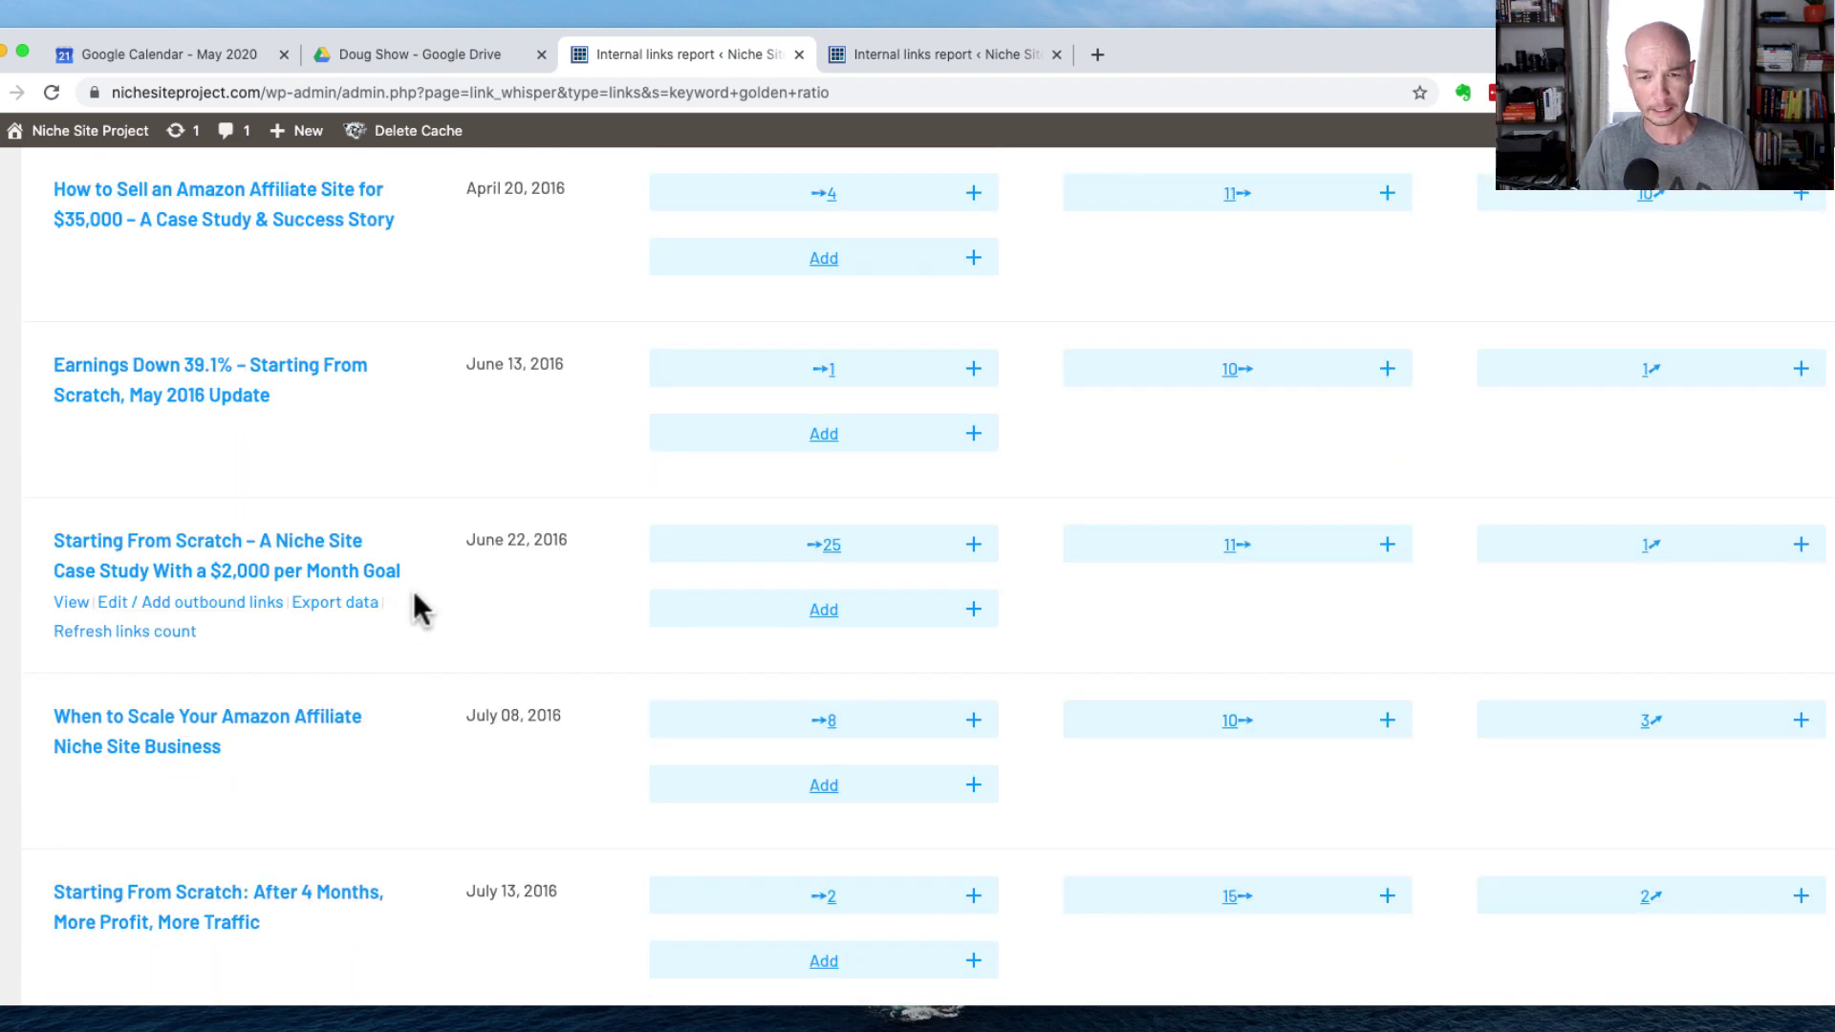
scroll(516, 709, "down", 3)
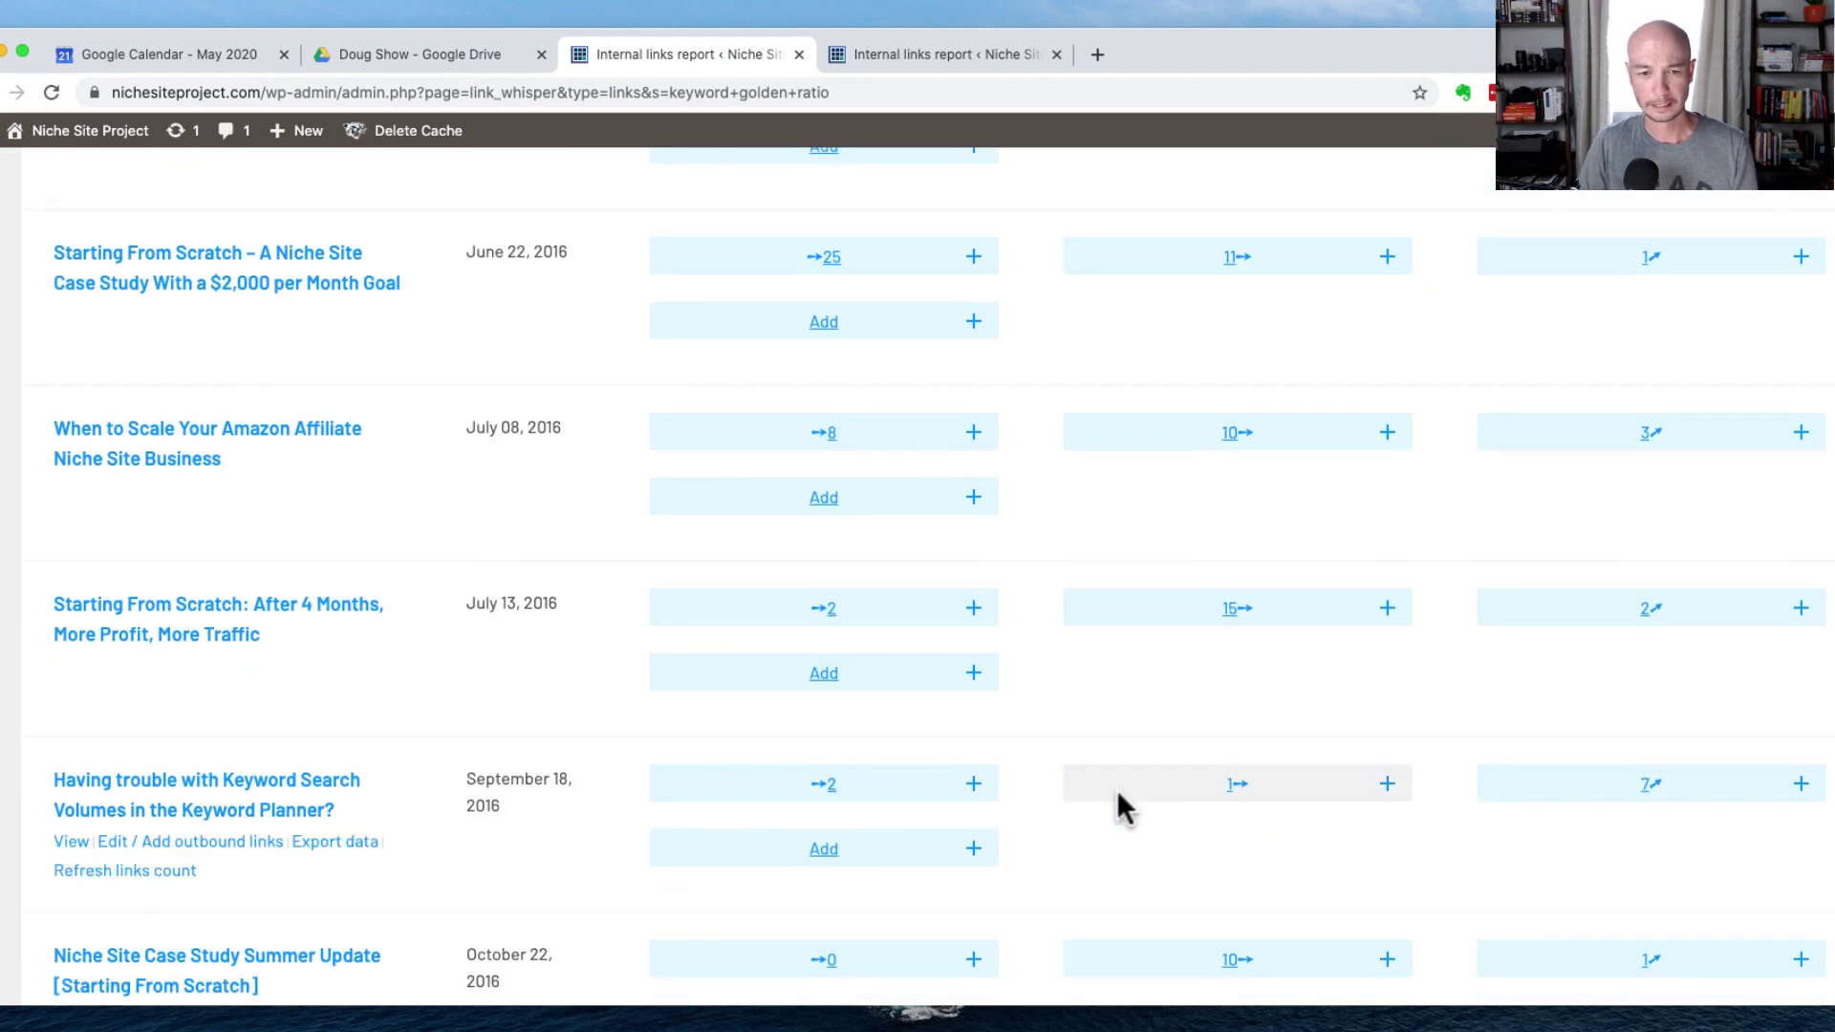
scroll(949, 815, "down", 4)
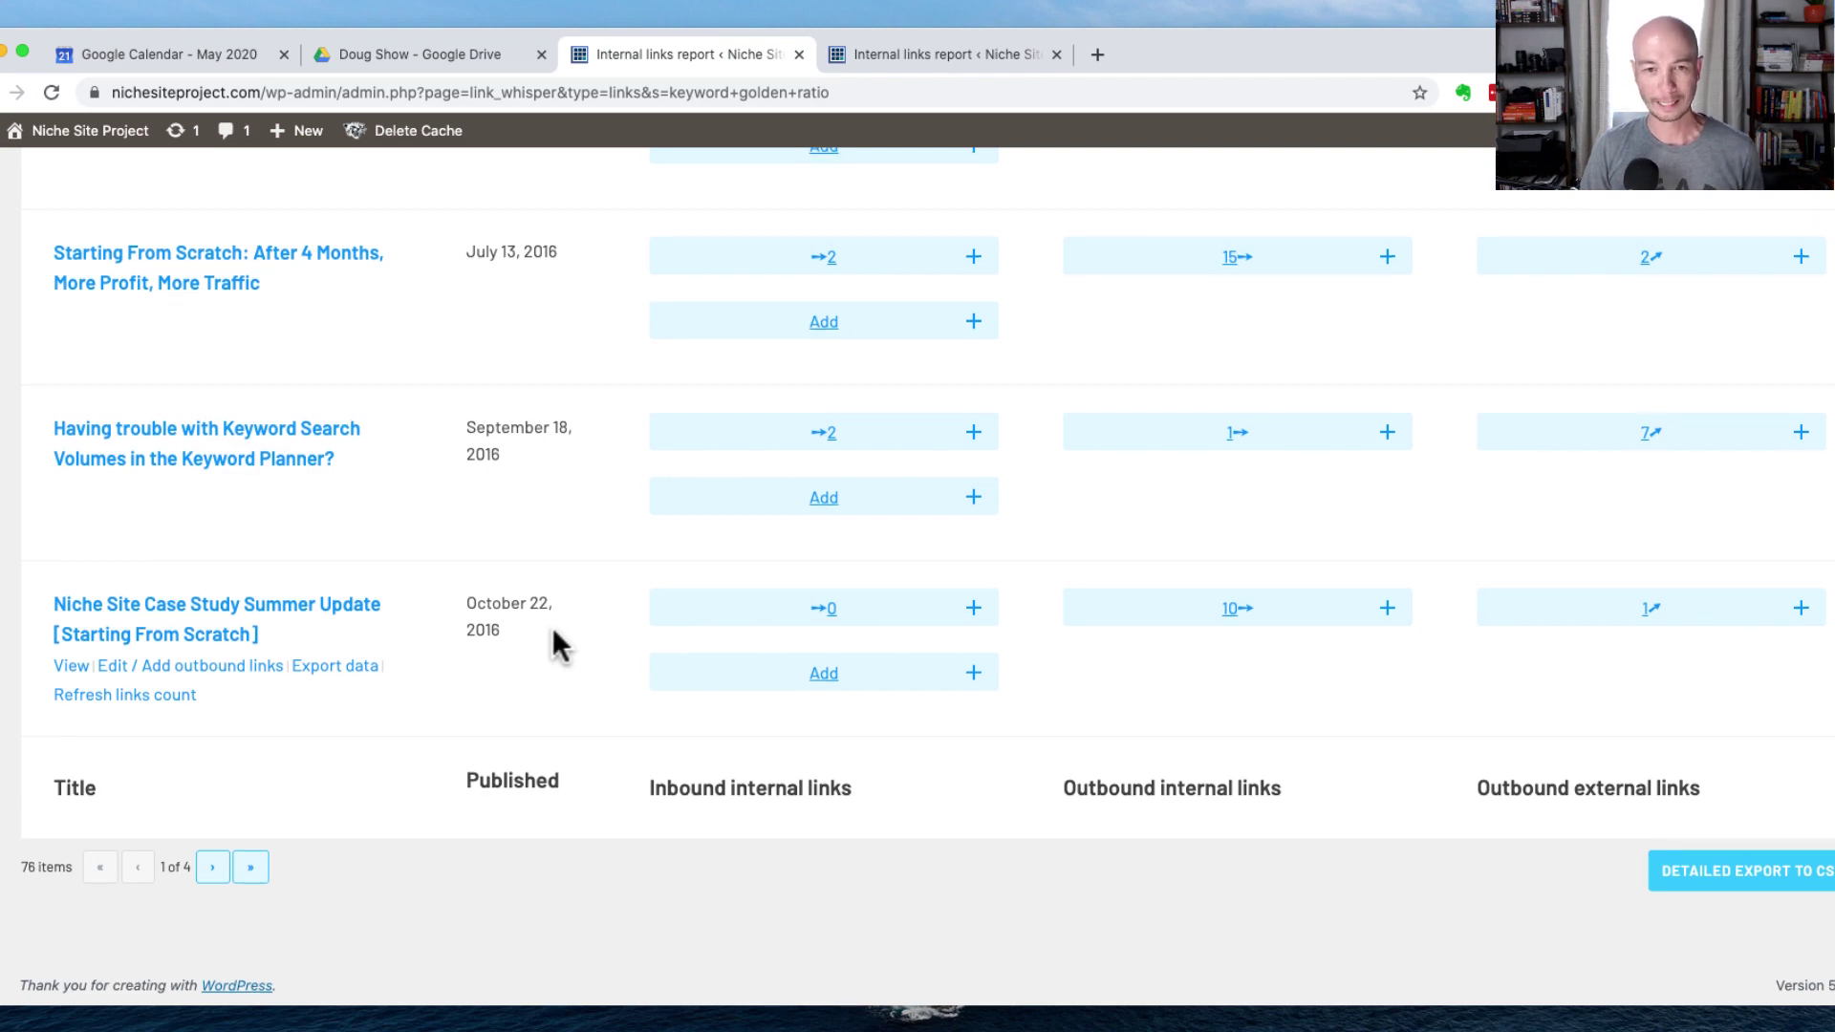
scroll(554, 641, "up", 20)
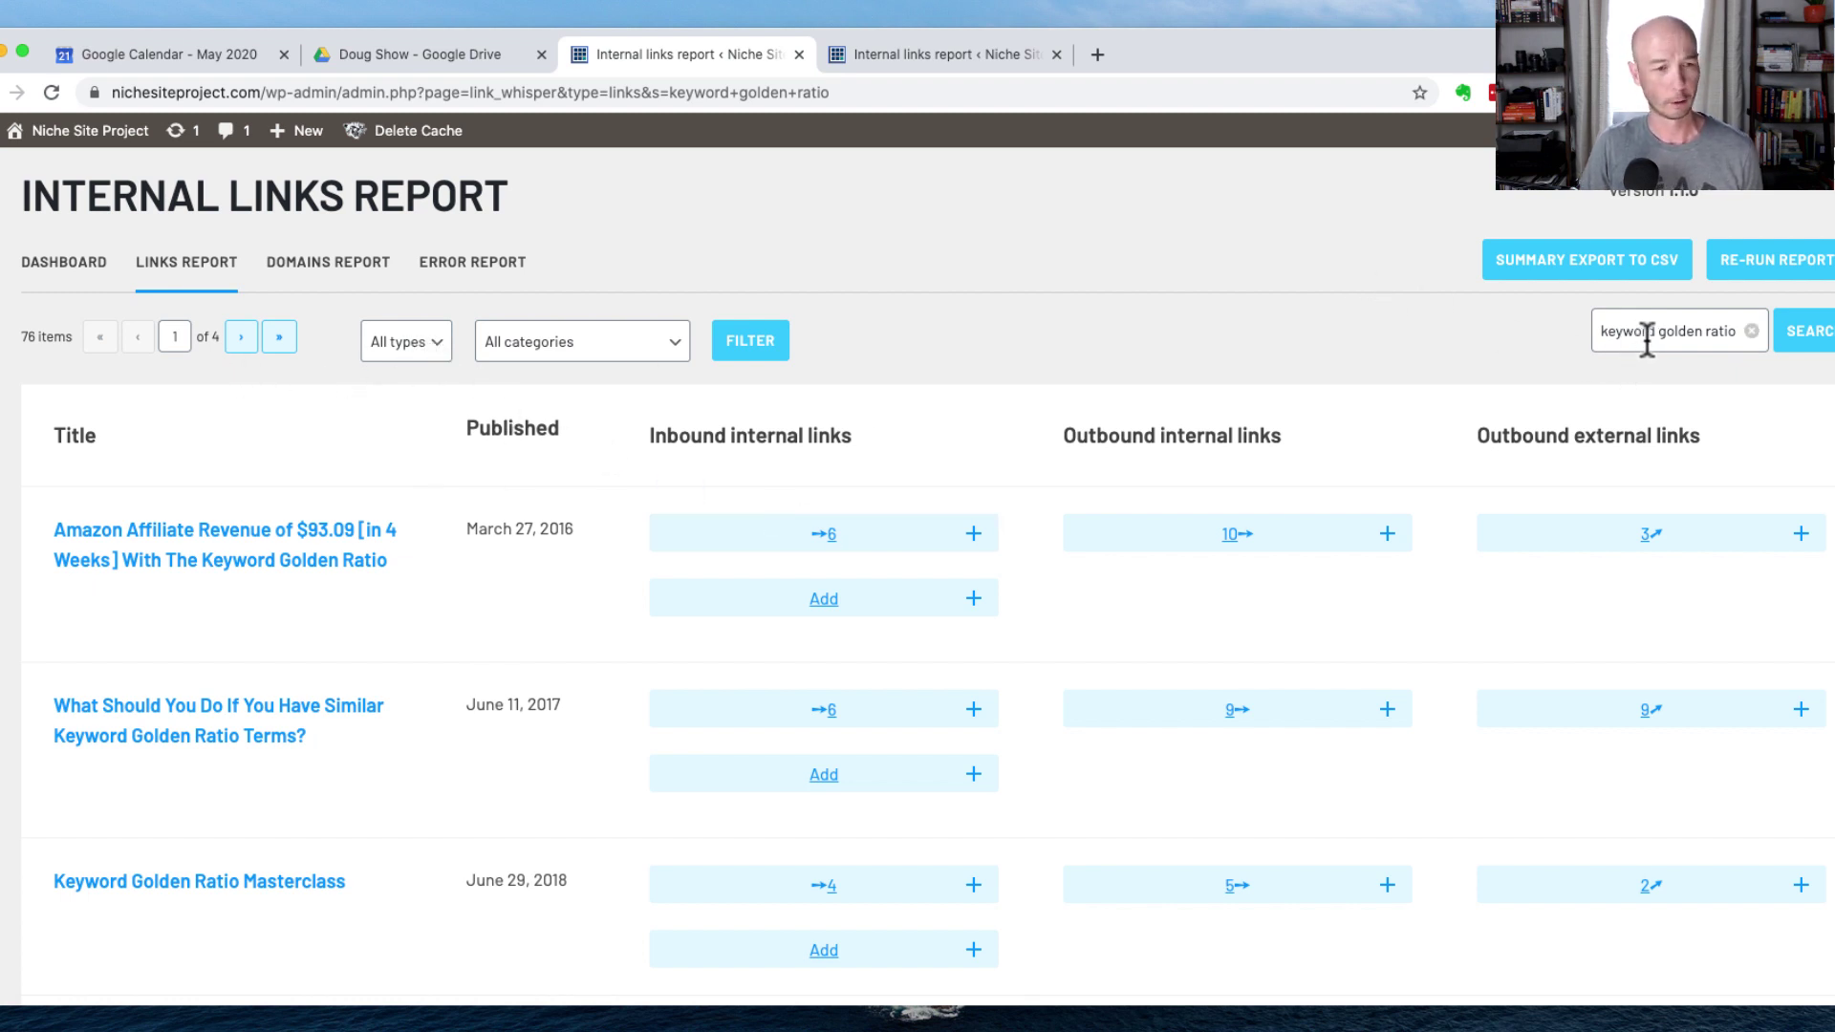
left_click(240, 336)
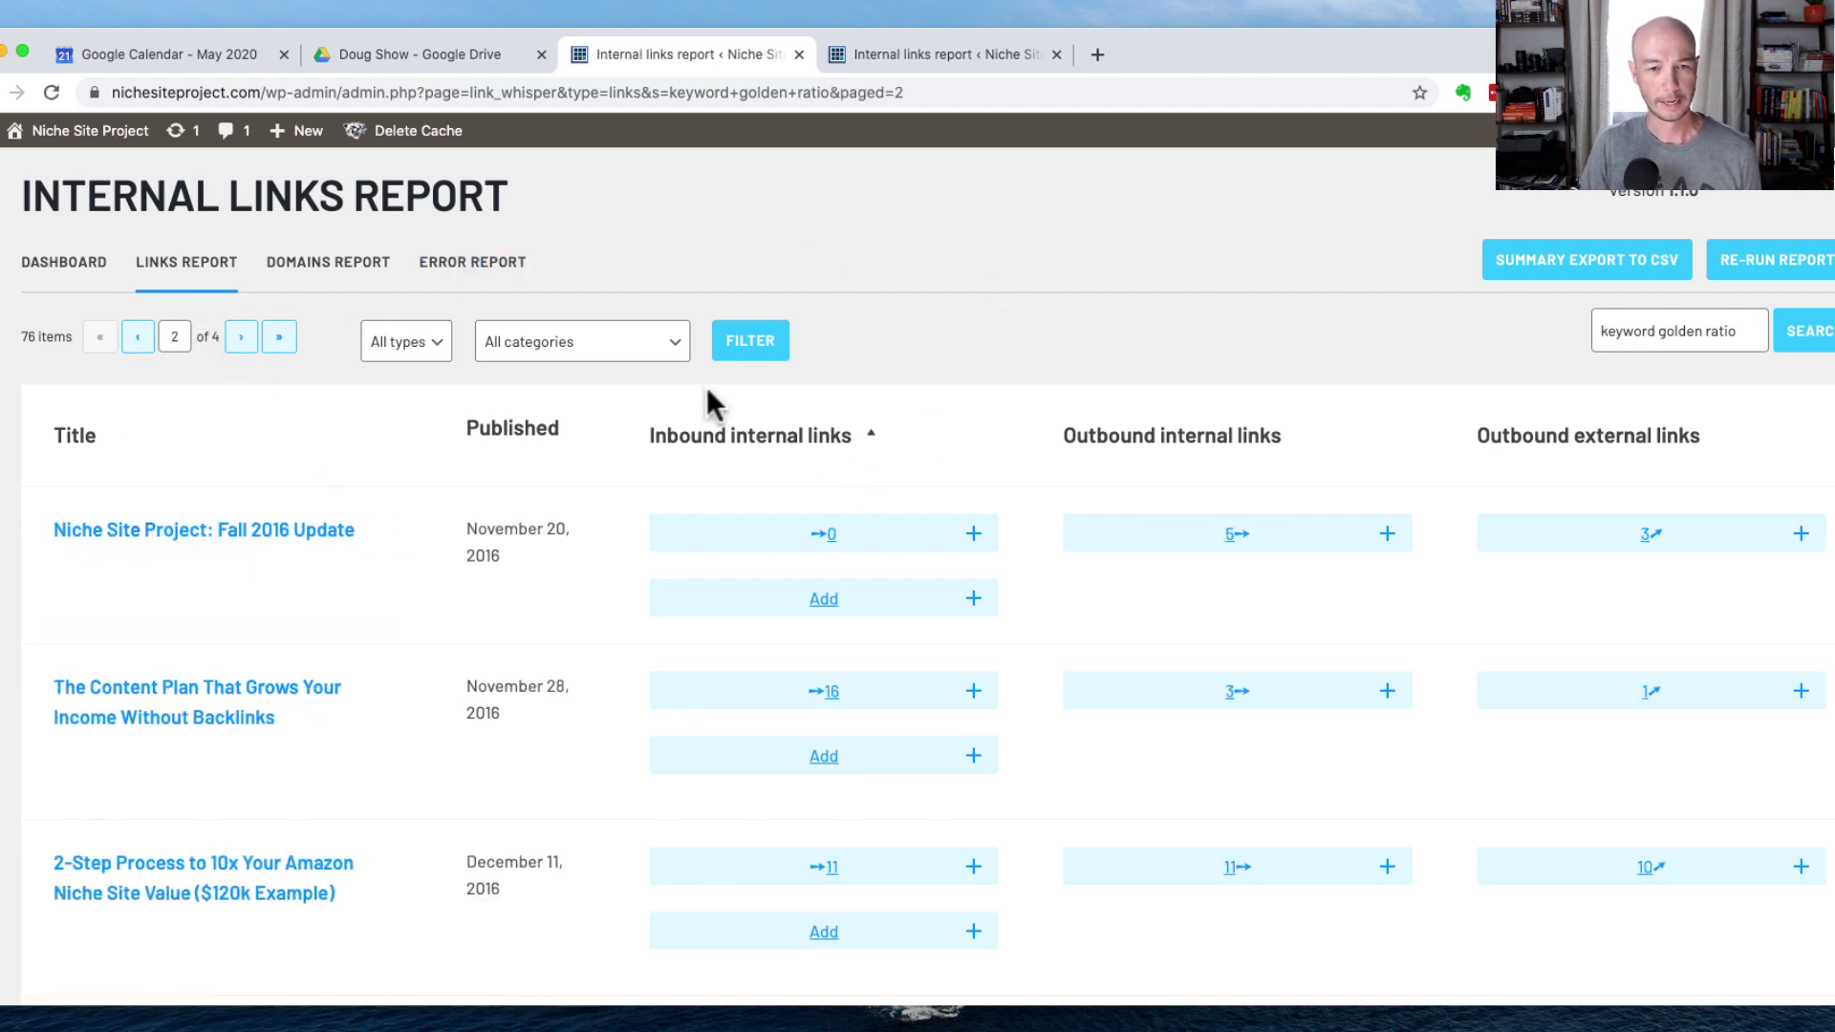
scroll(571, 583, "down", 1)
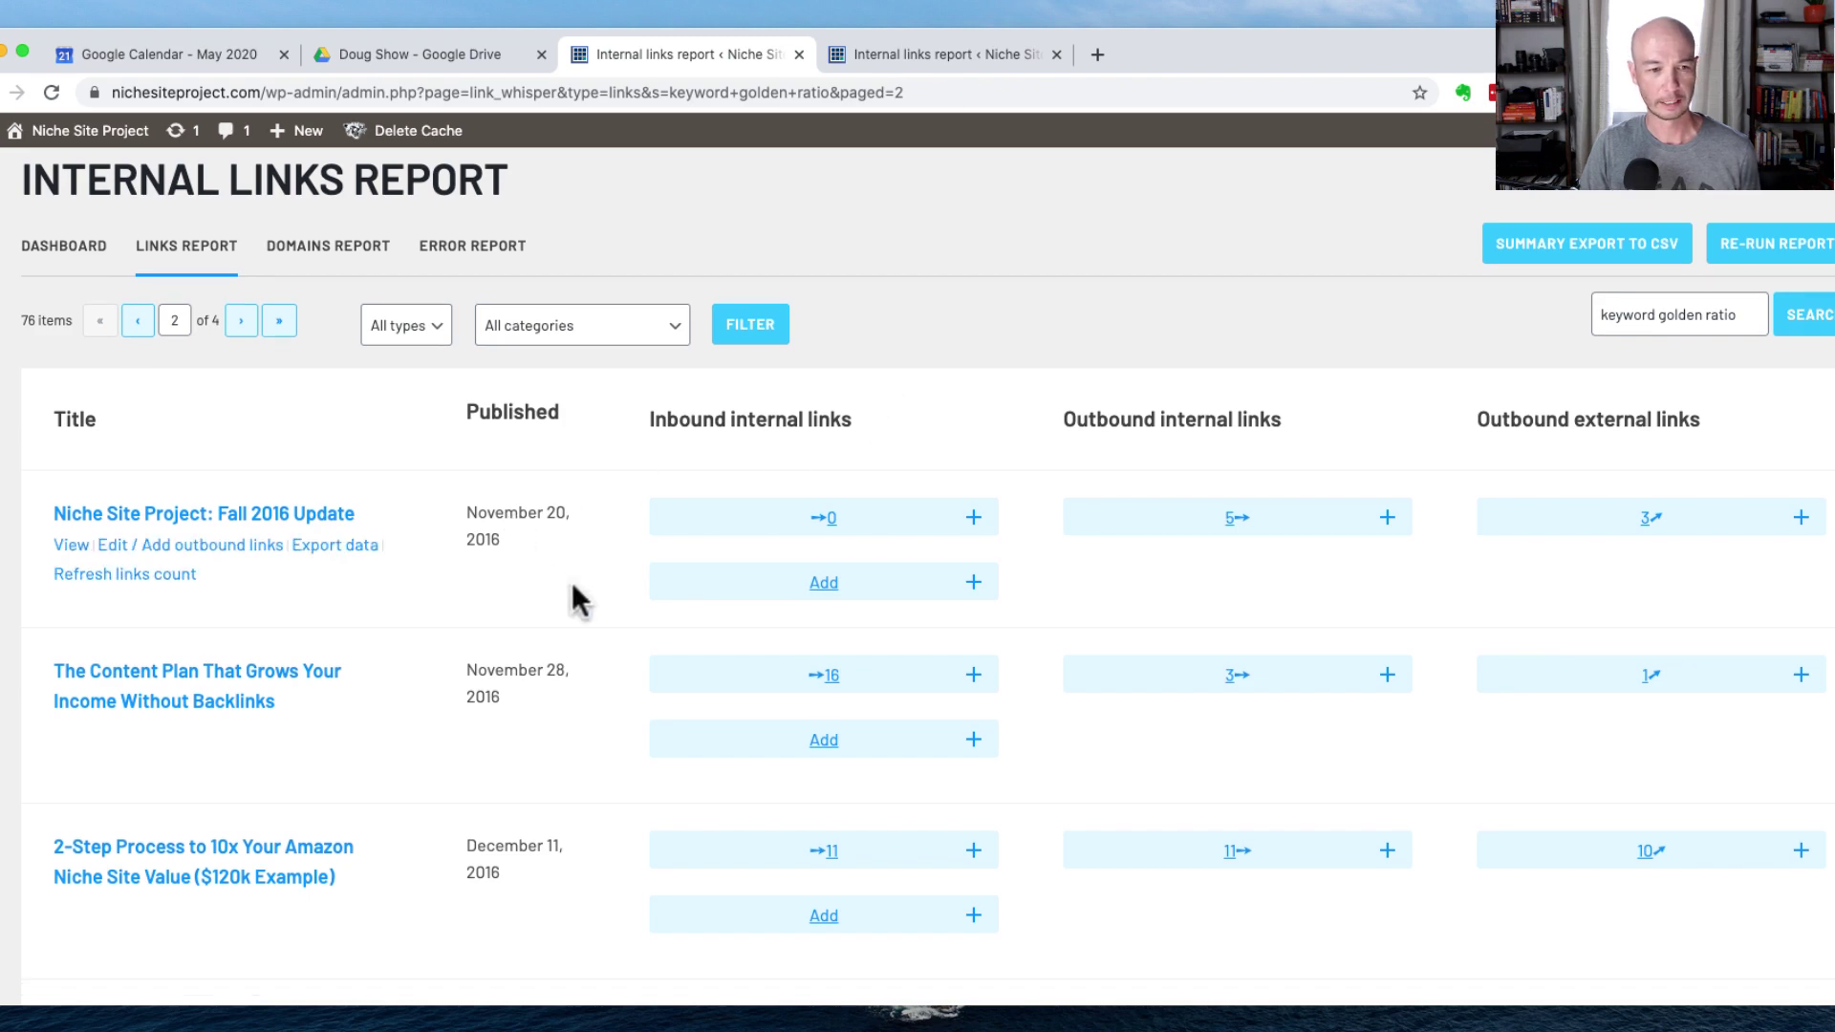
scroll(571, 582, "down", 7)
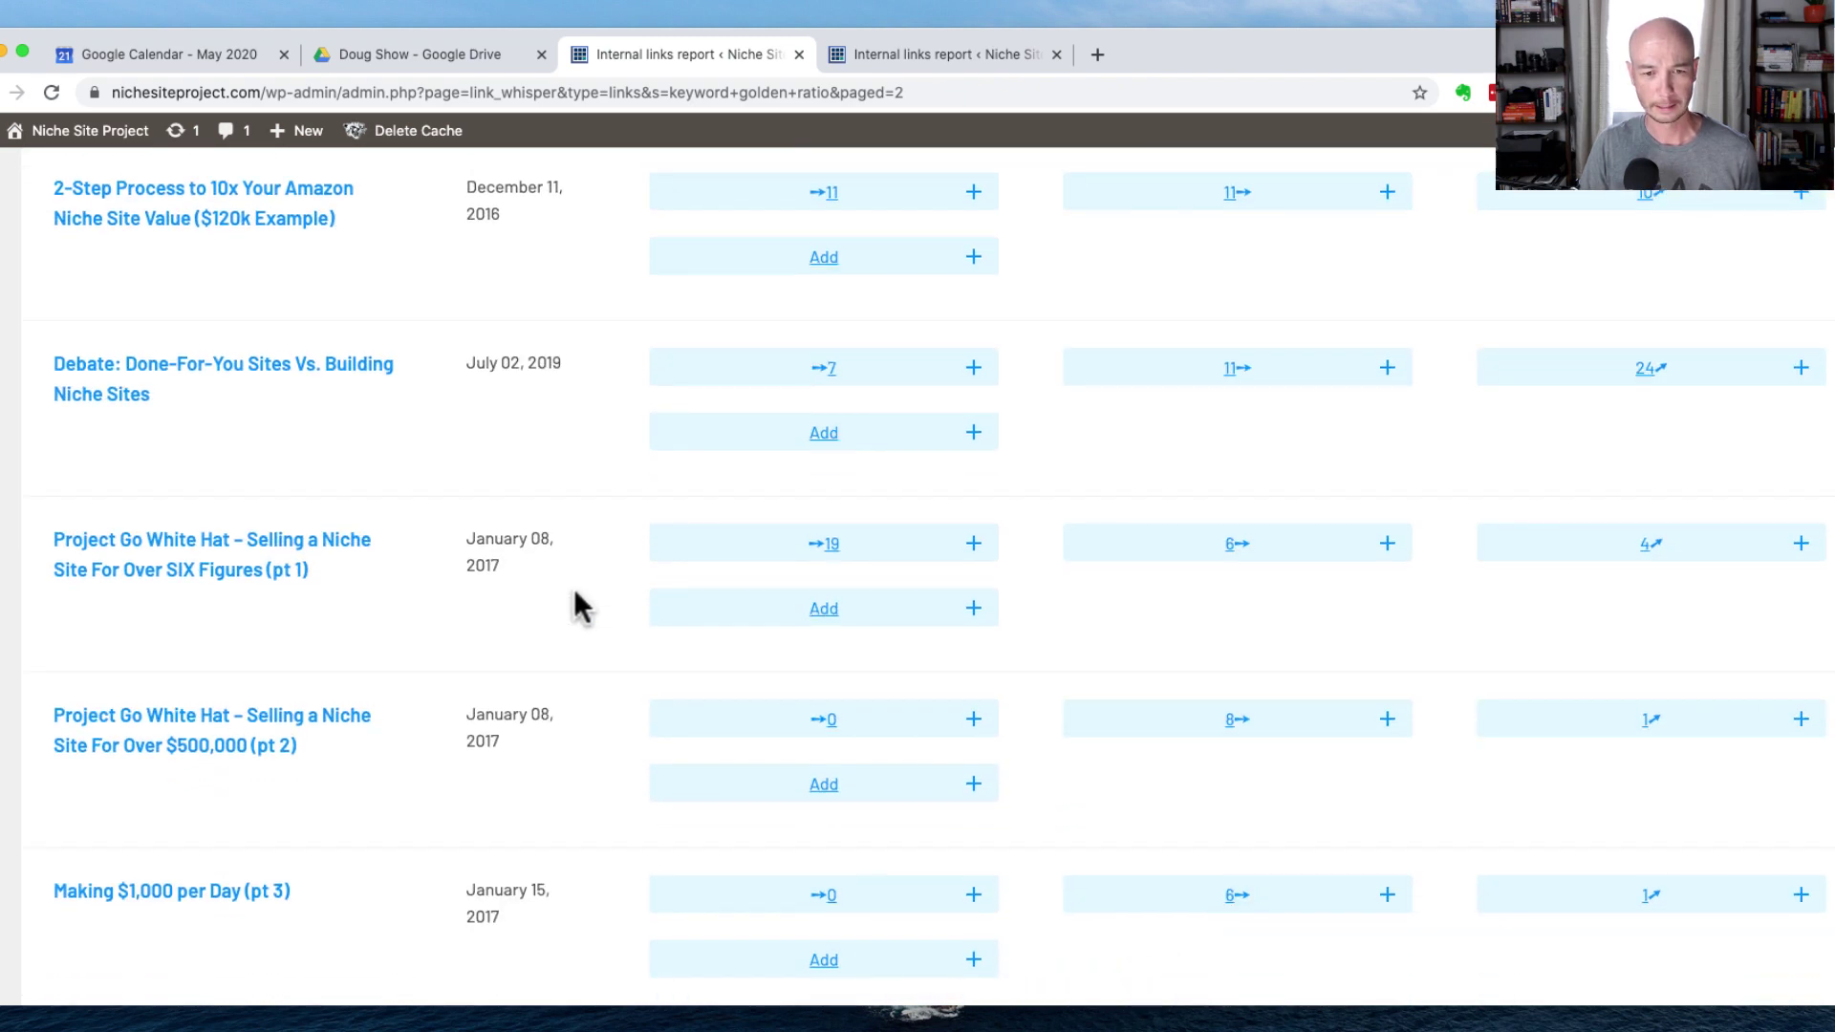
scroll(574, 587, "up", 1)
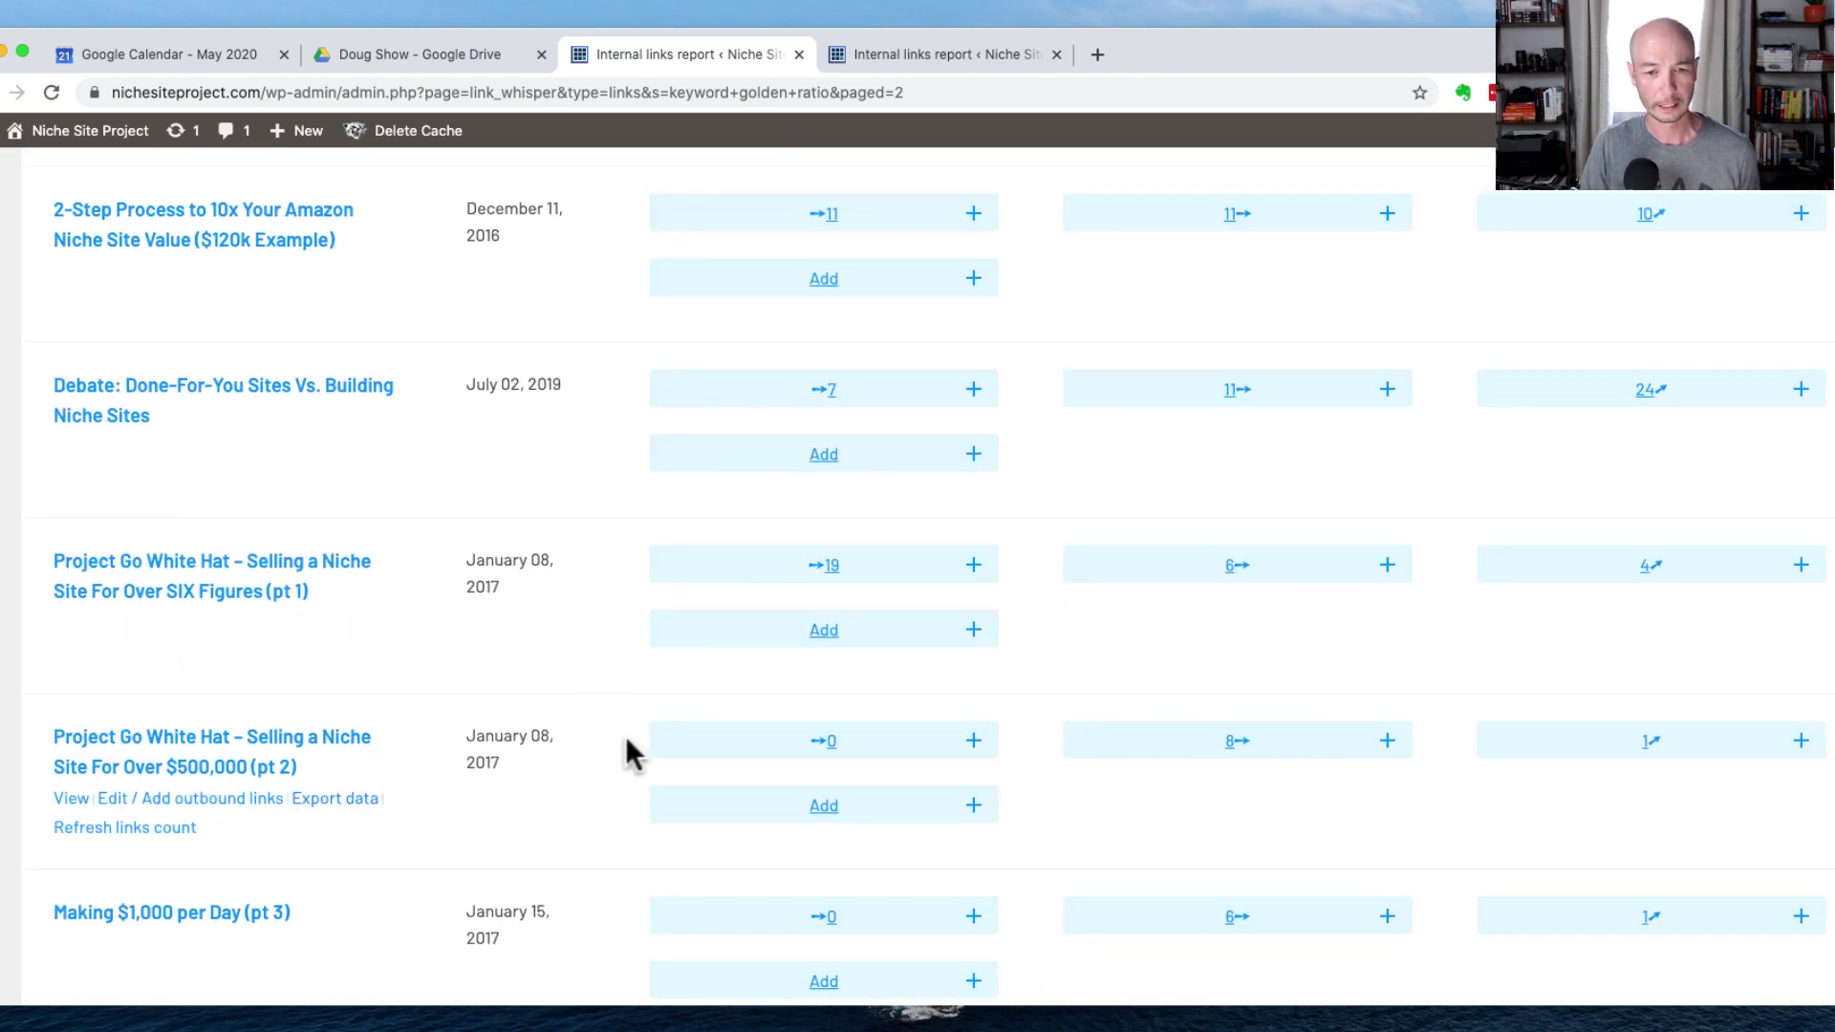
scroll(625, 736, "up", 7)
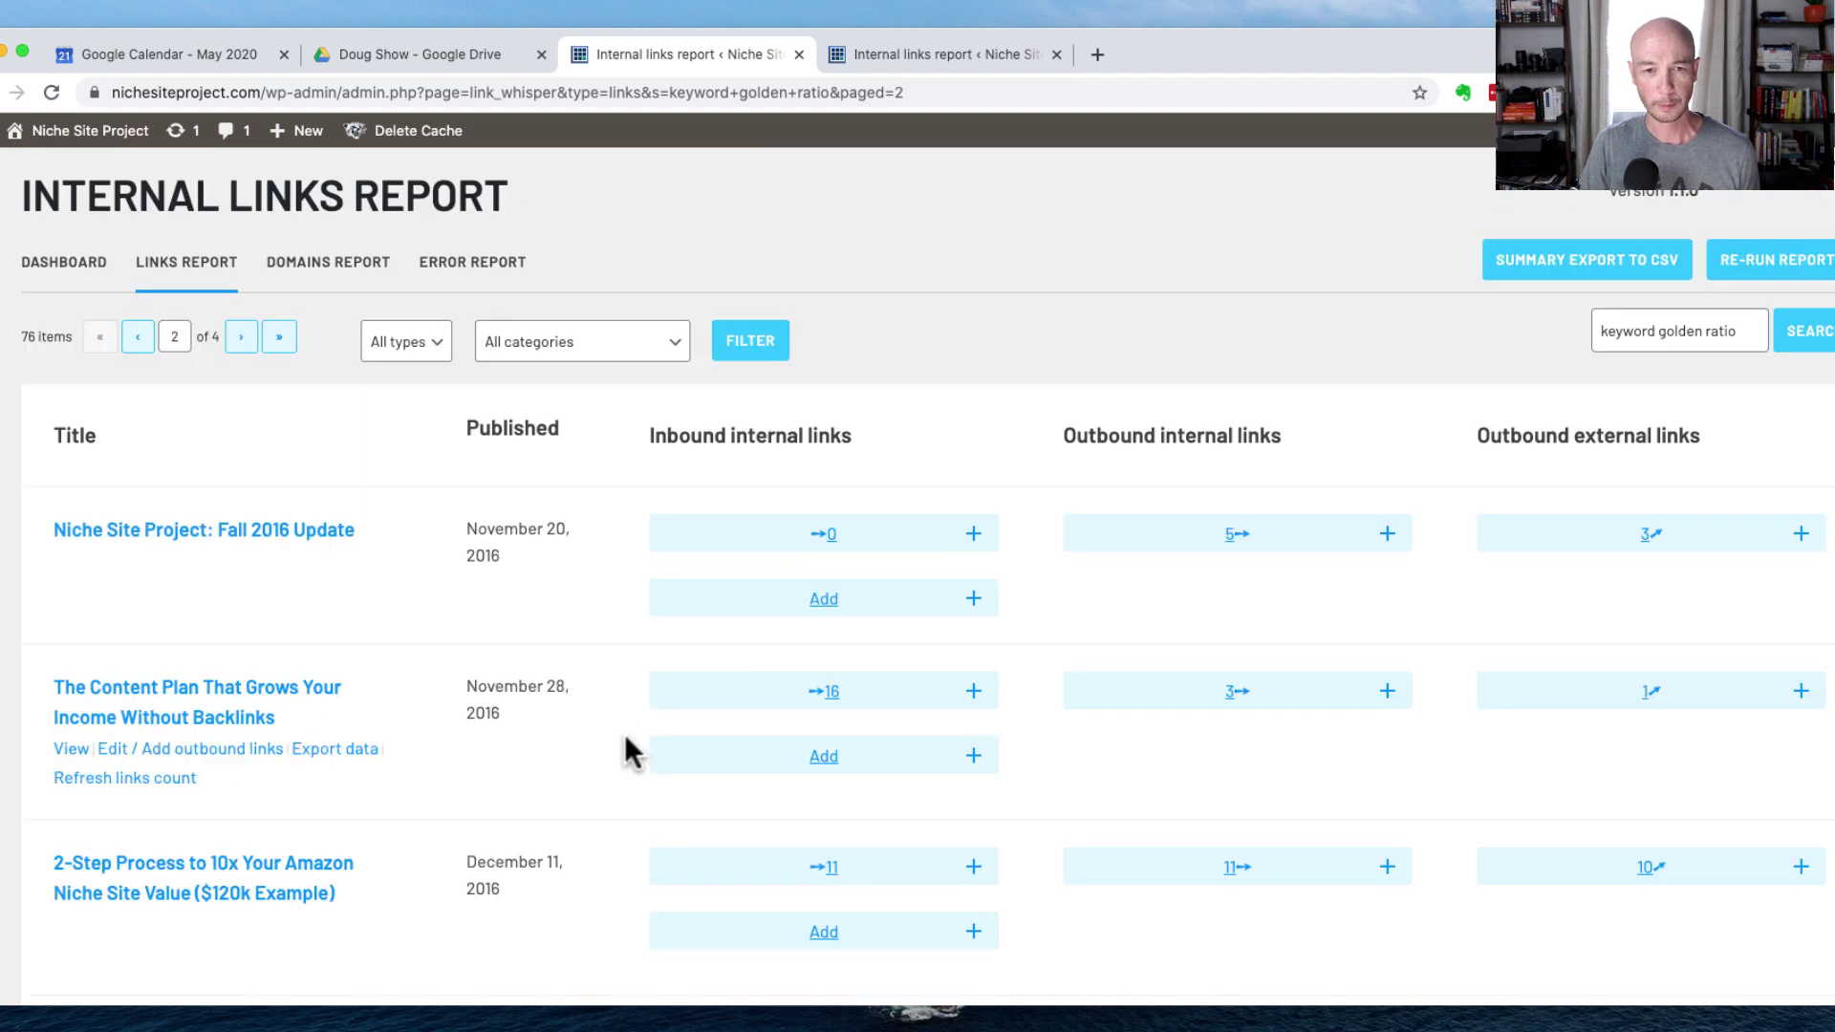
left_click(818, 446)
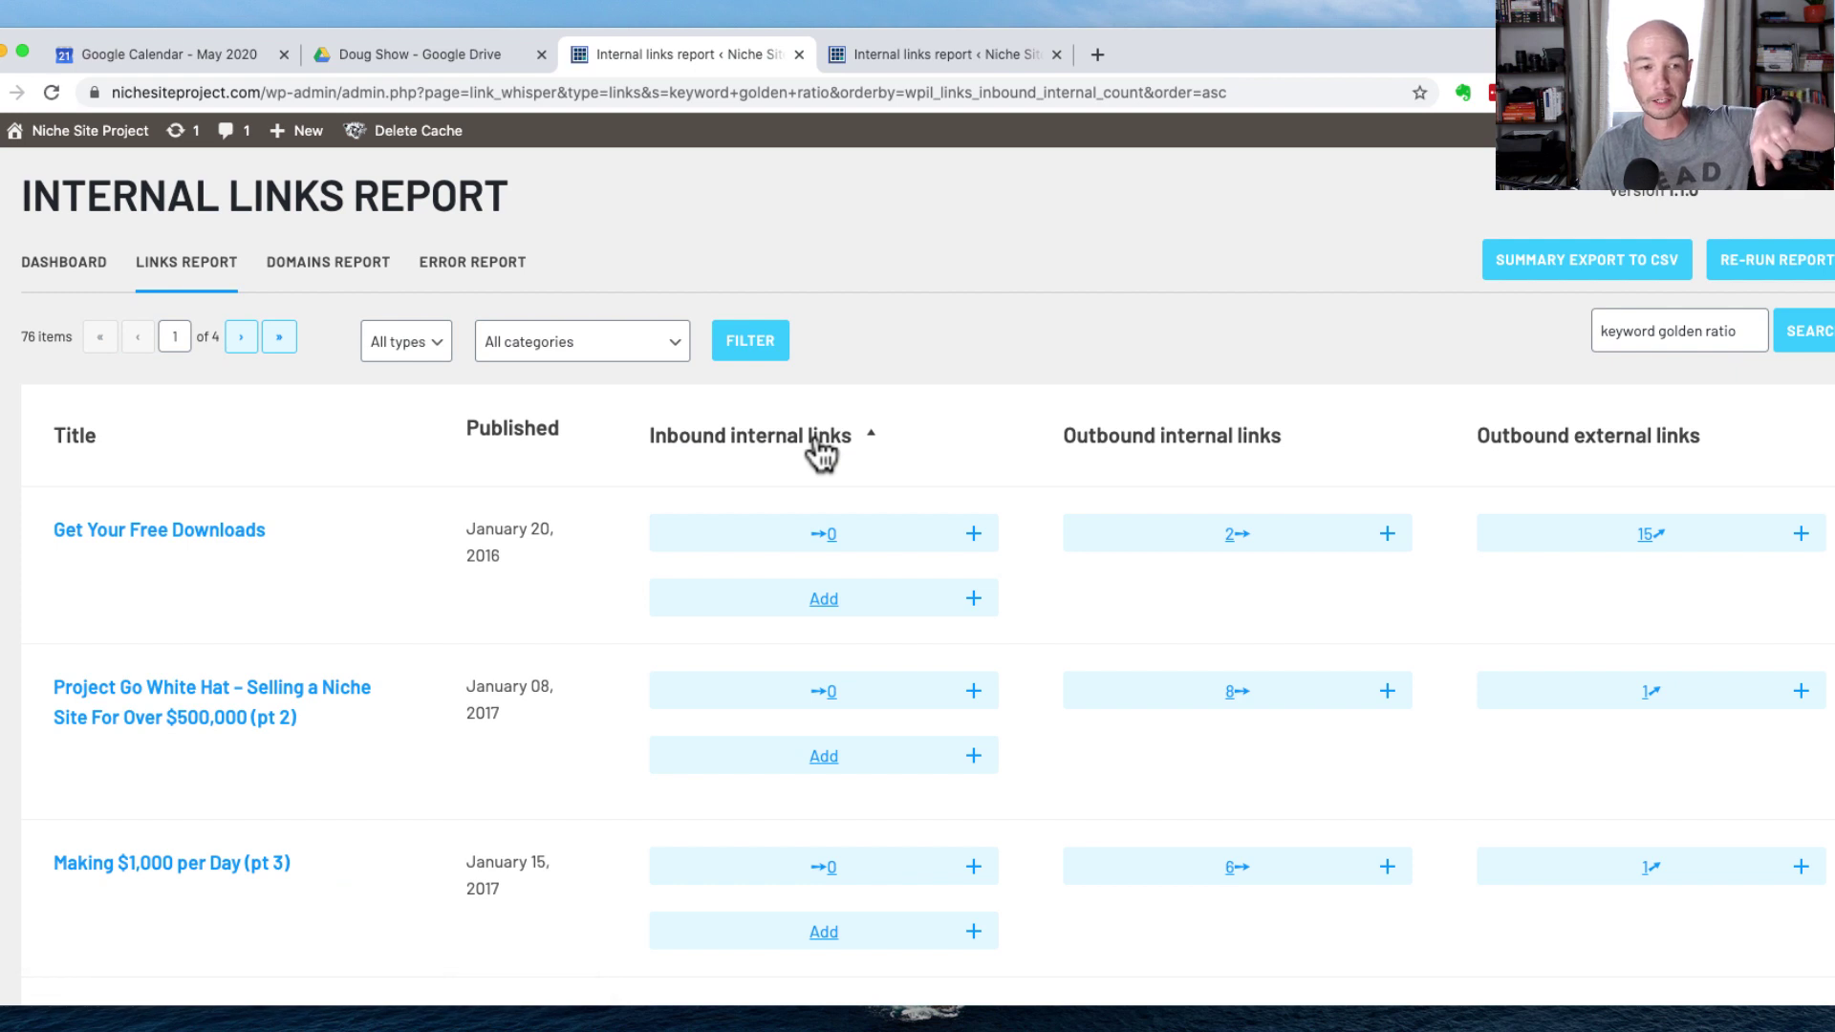
scroll(602, 600, "down", 5)
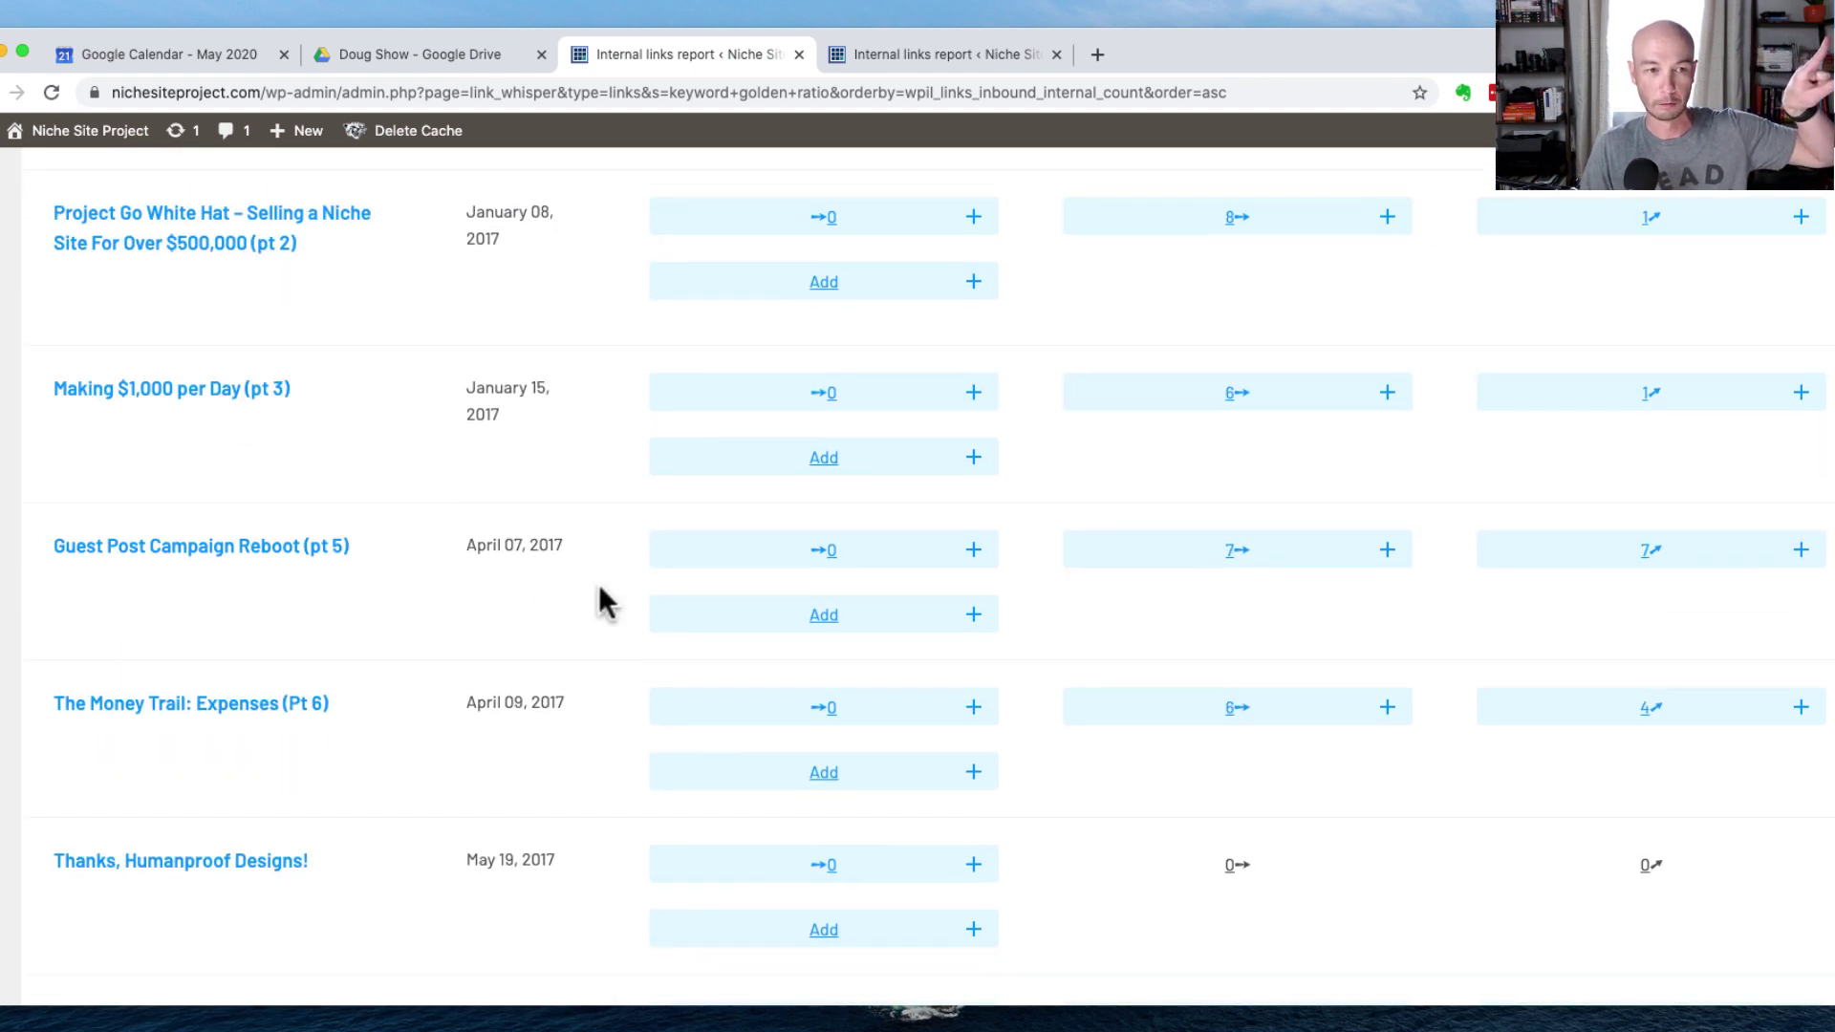
mouse_move(600, 600)
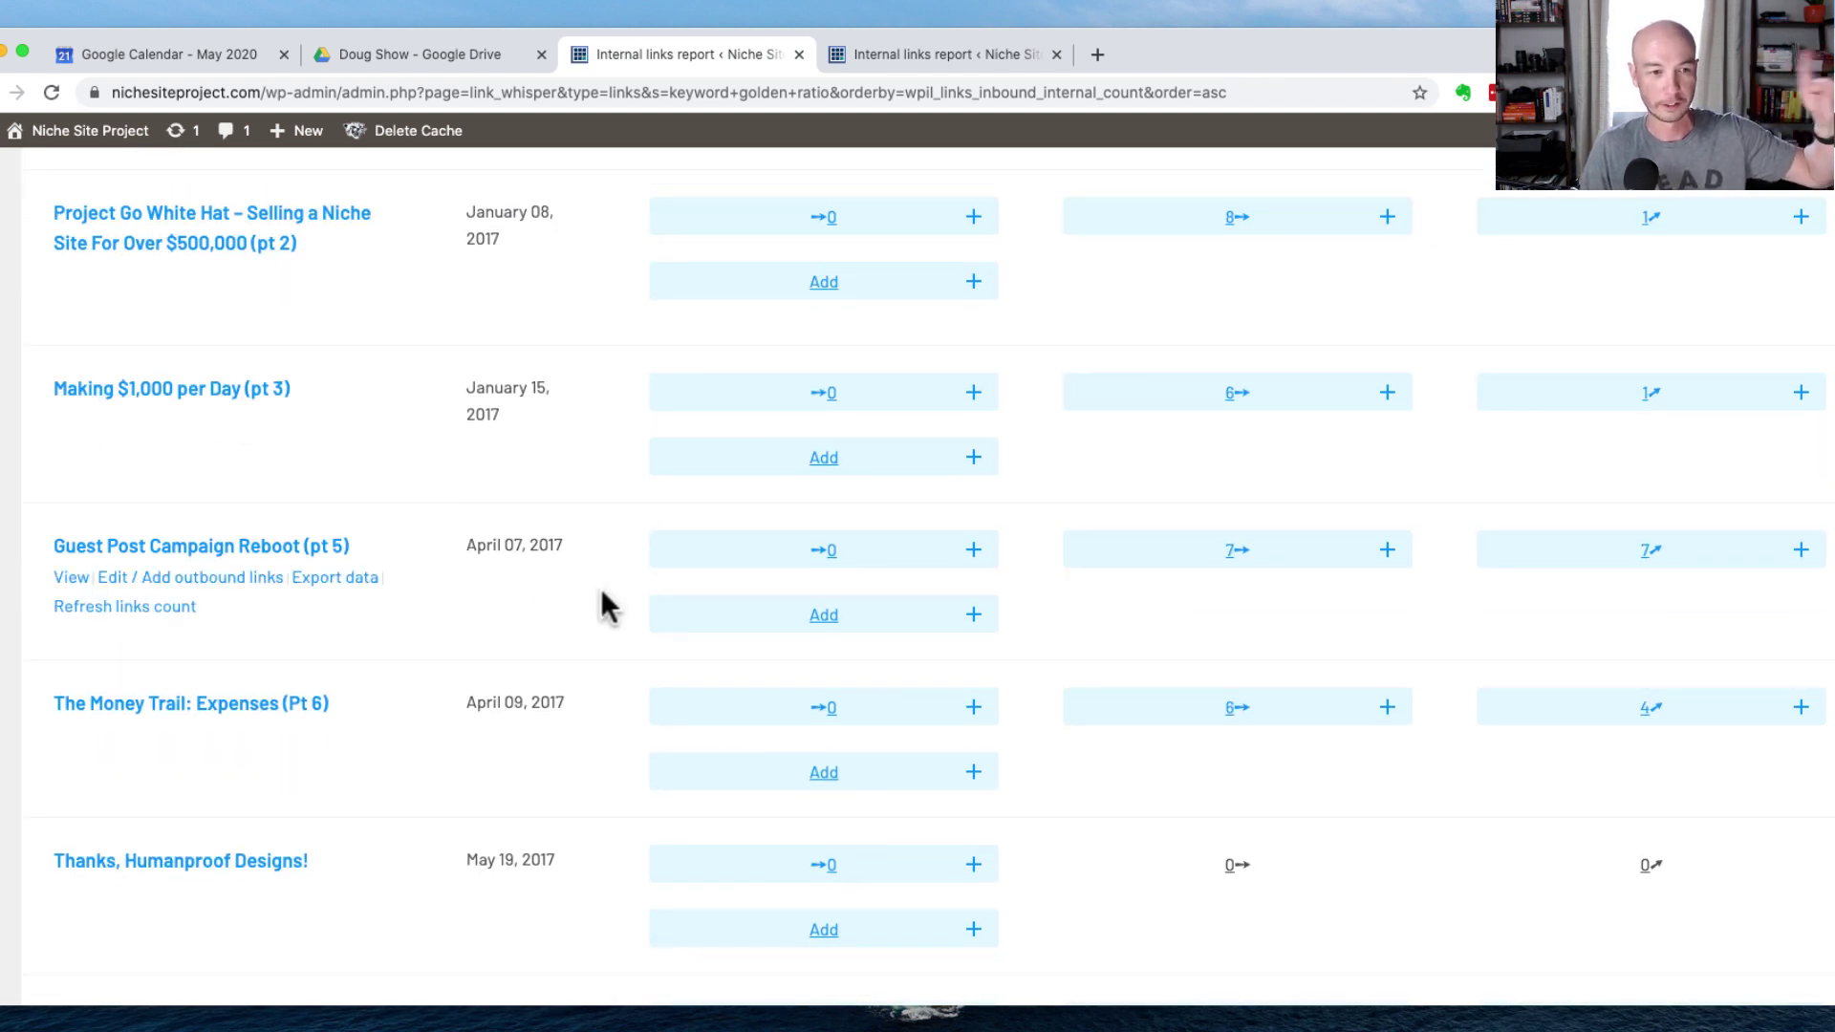
mouse_move(185, 477)
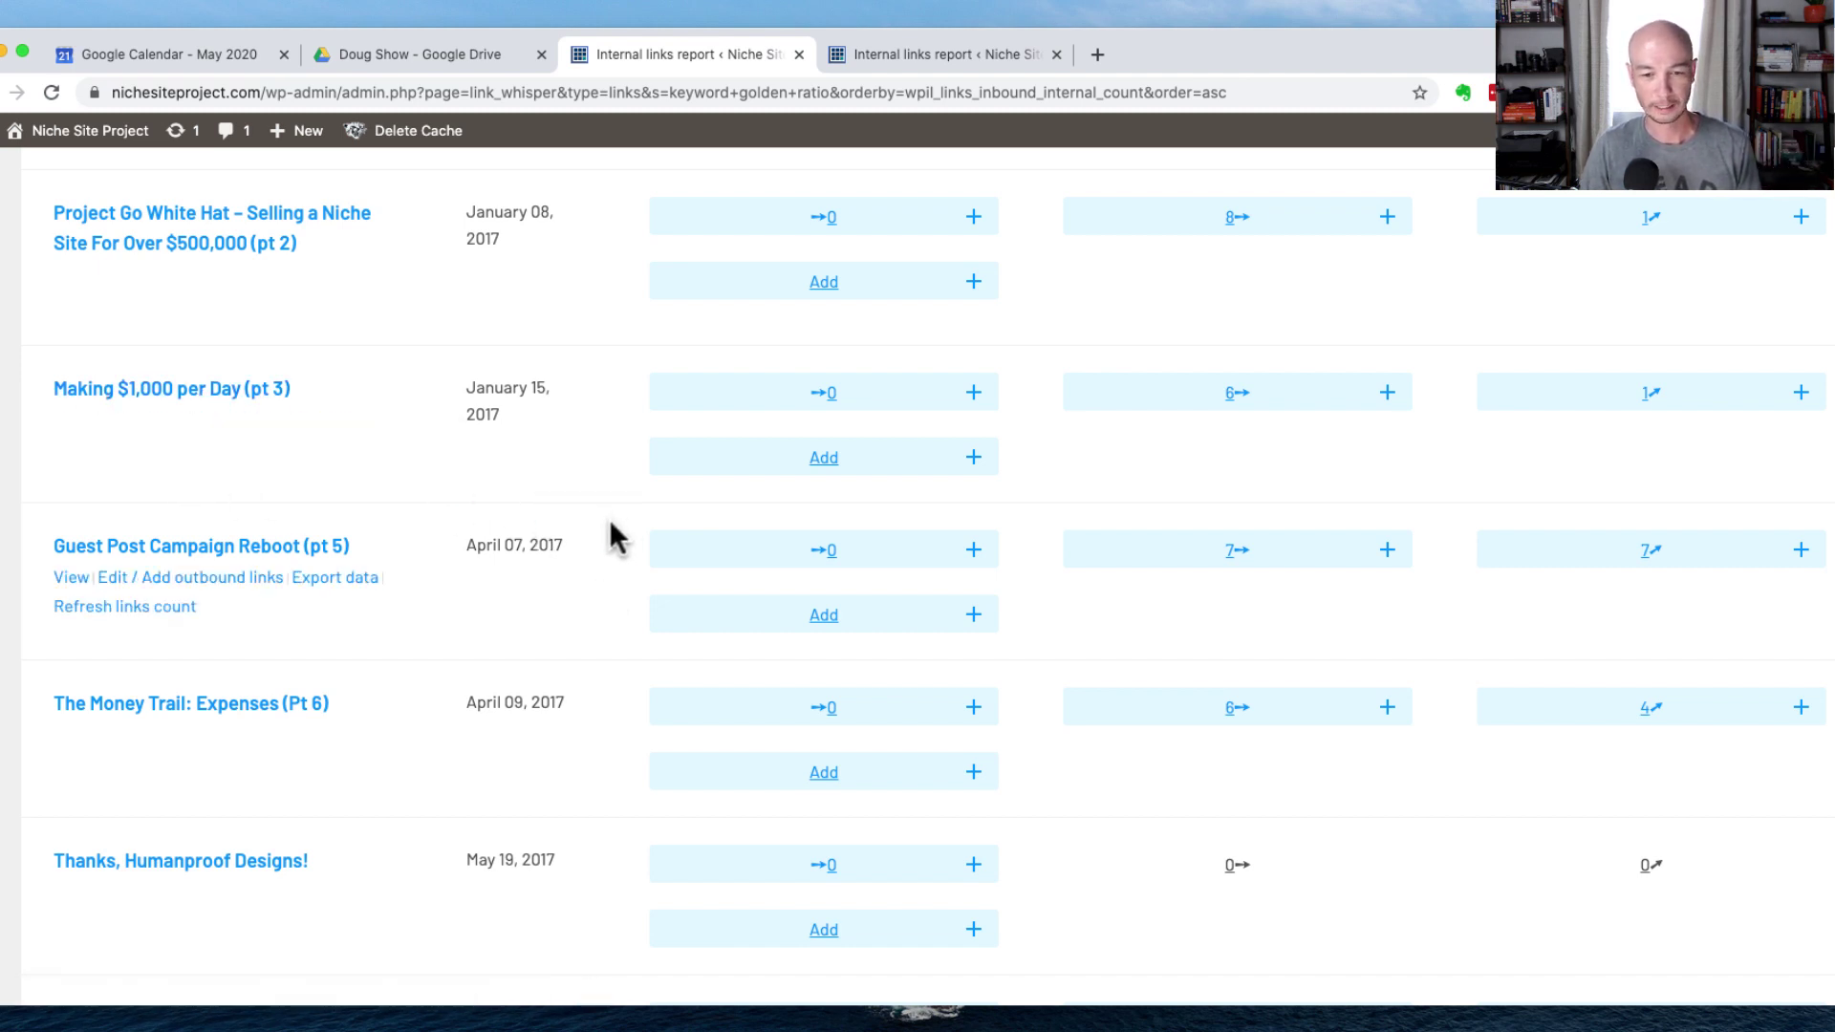
scroll(612, 537, "down", 5)
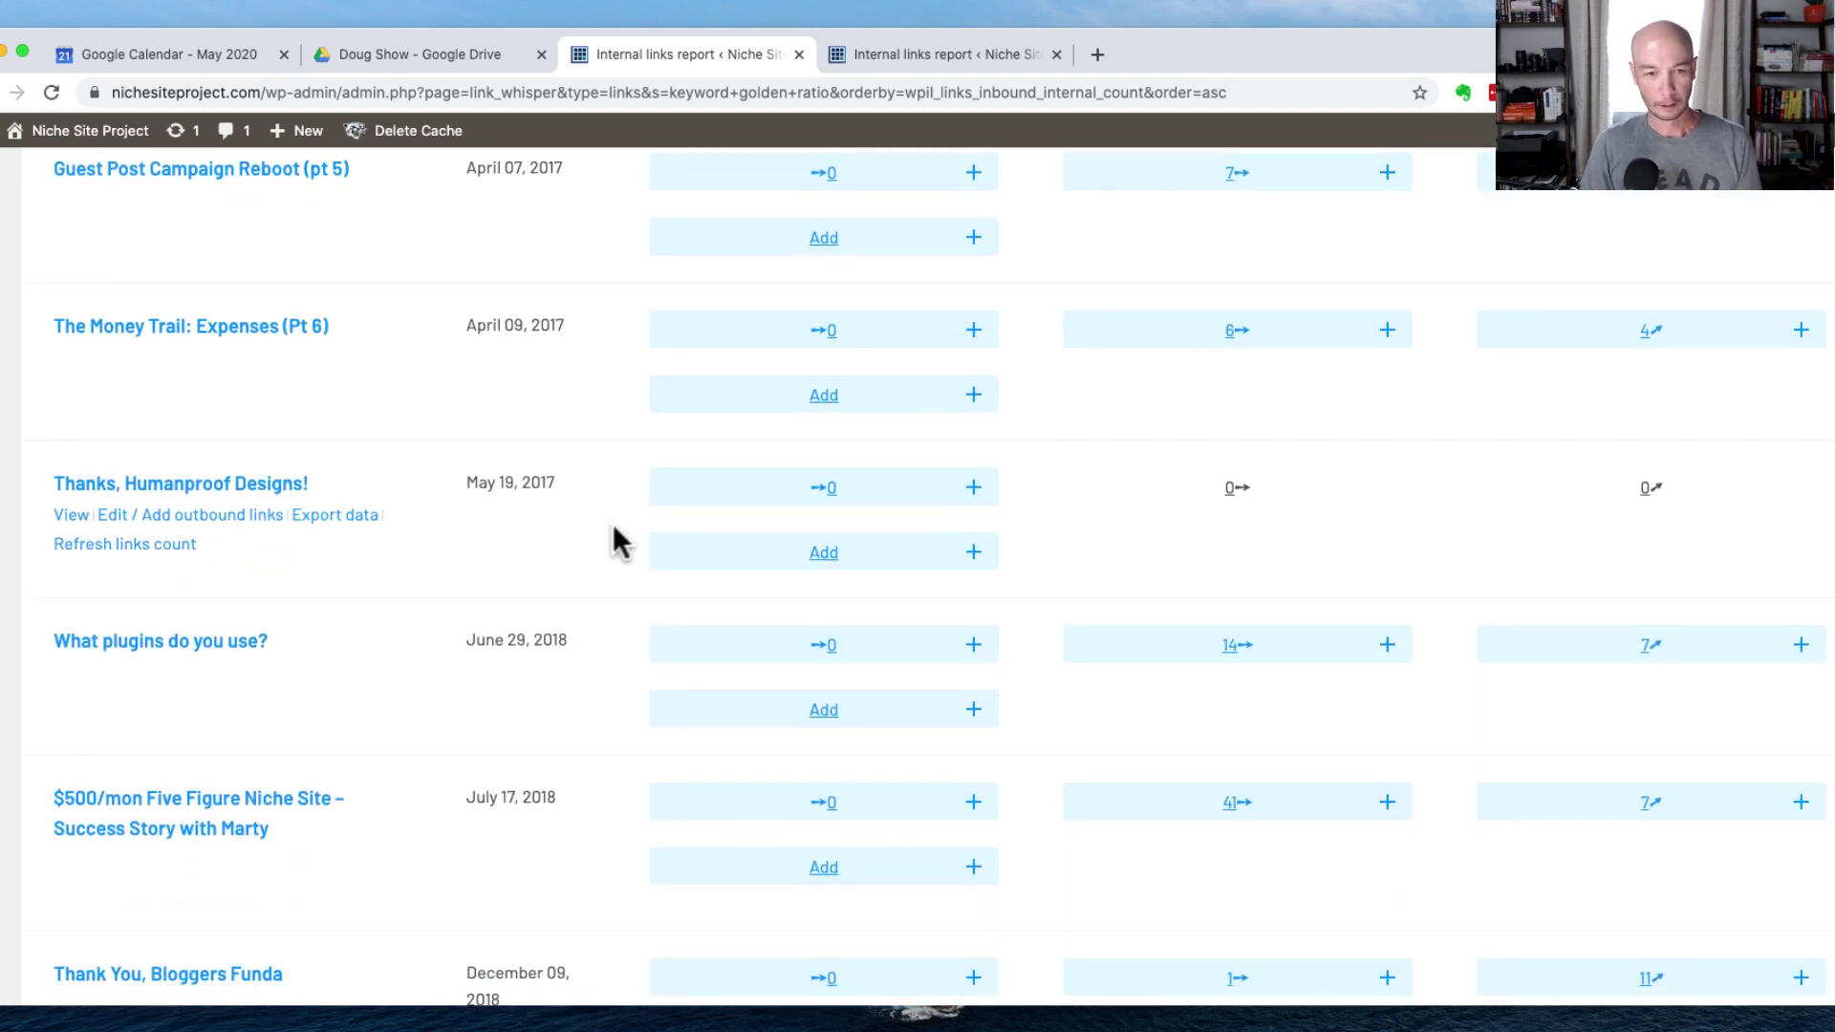
scroll(617, 553, "up", 1)
scroll(616, 551, "down", 3)
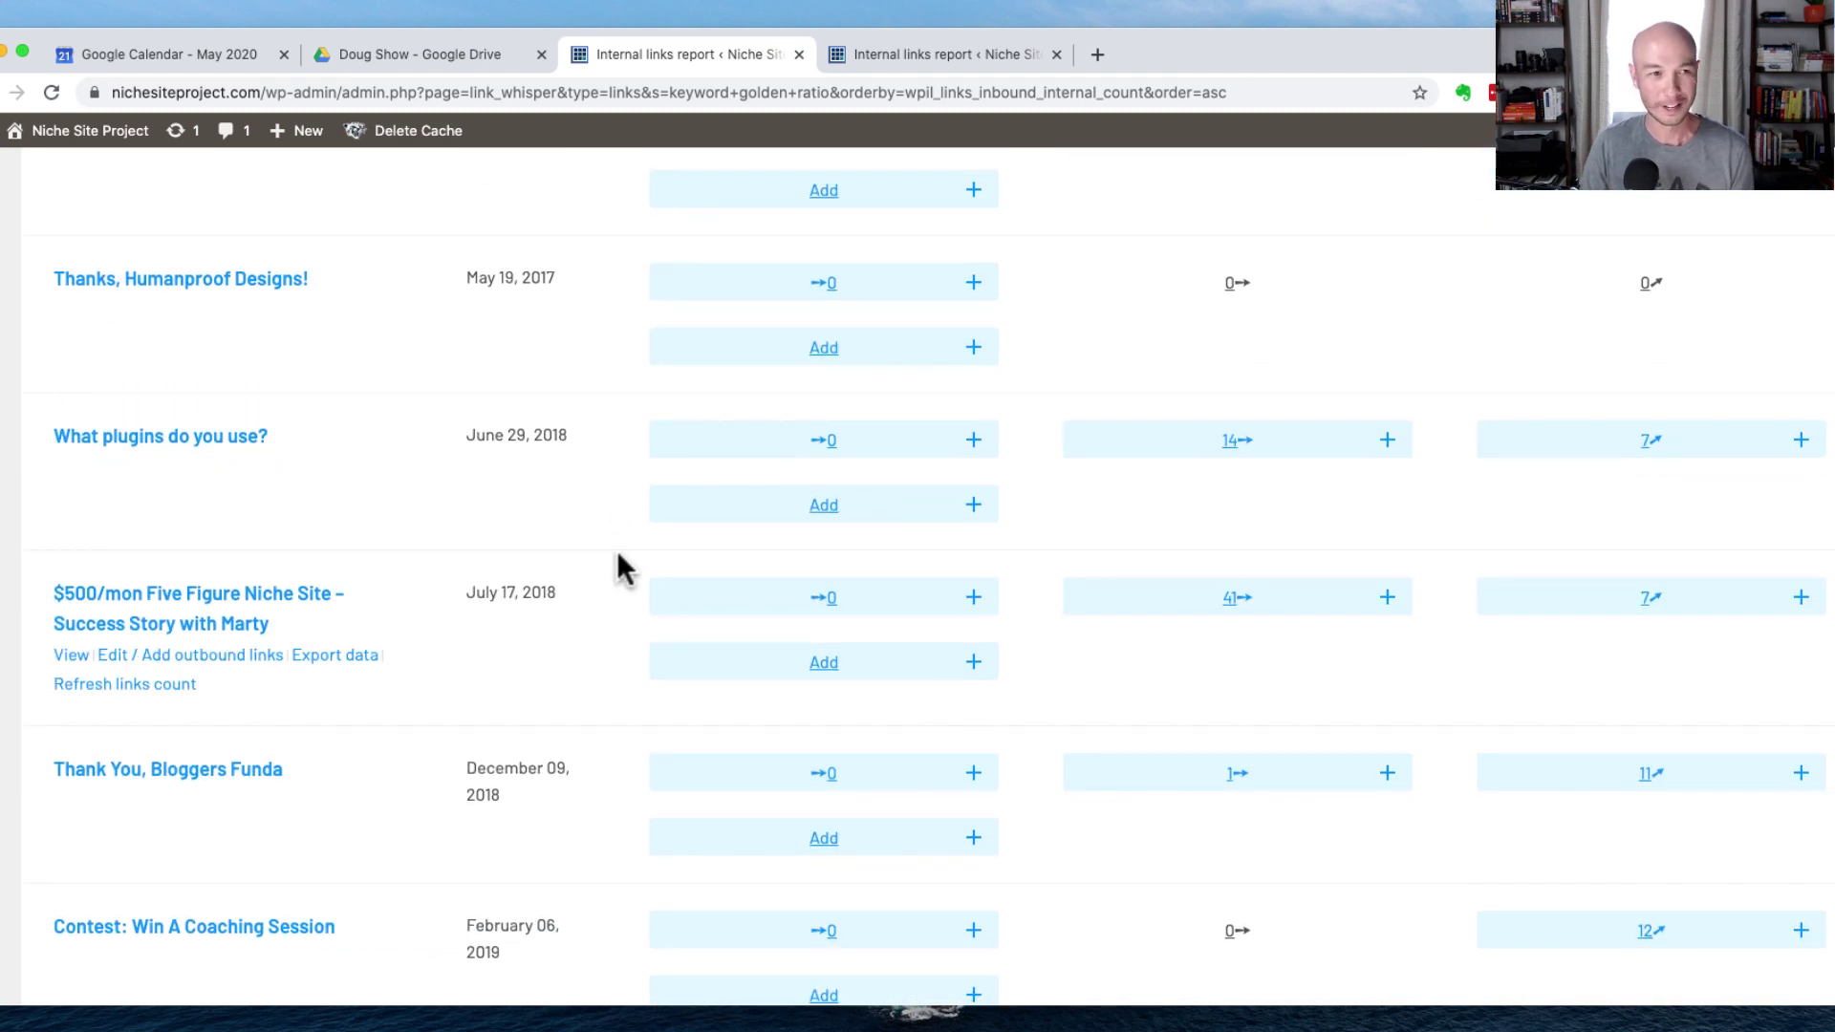
scroll(617, 556, "down", 3)
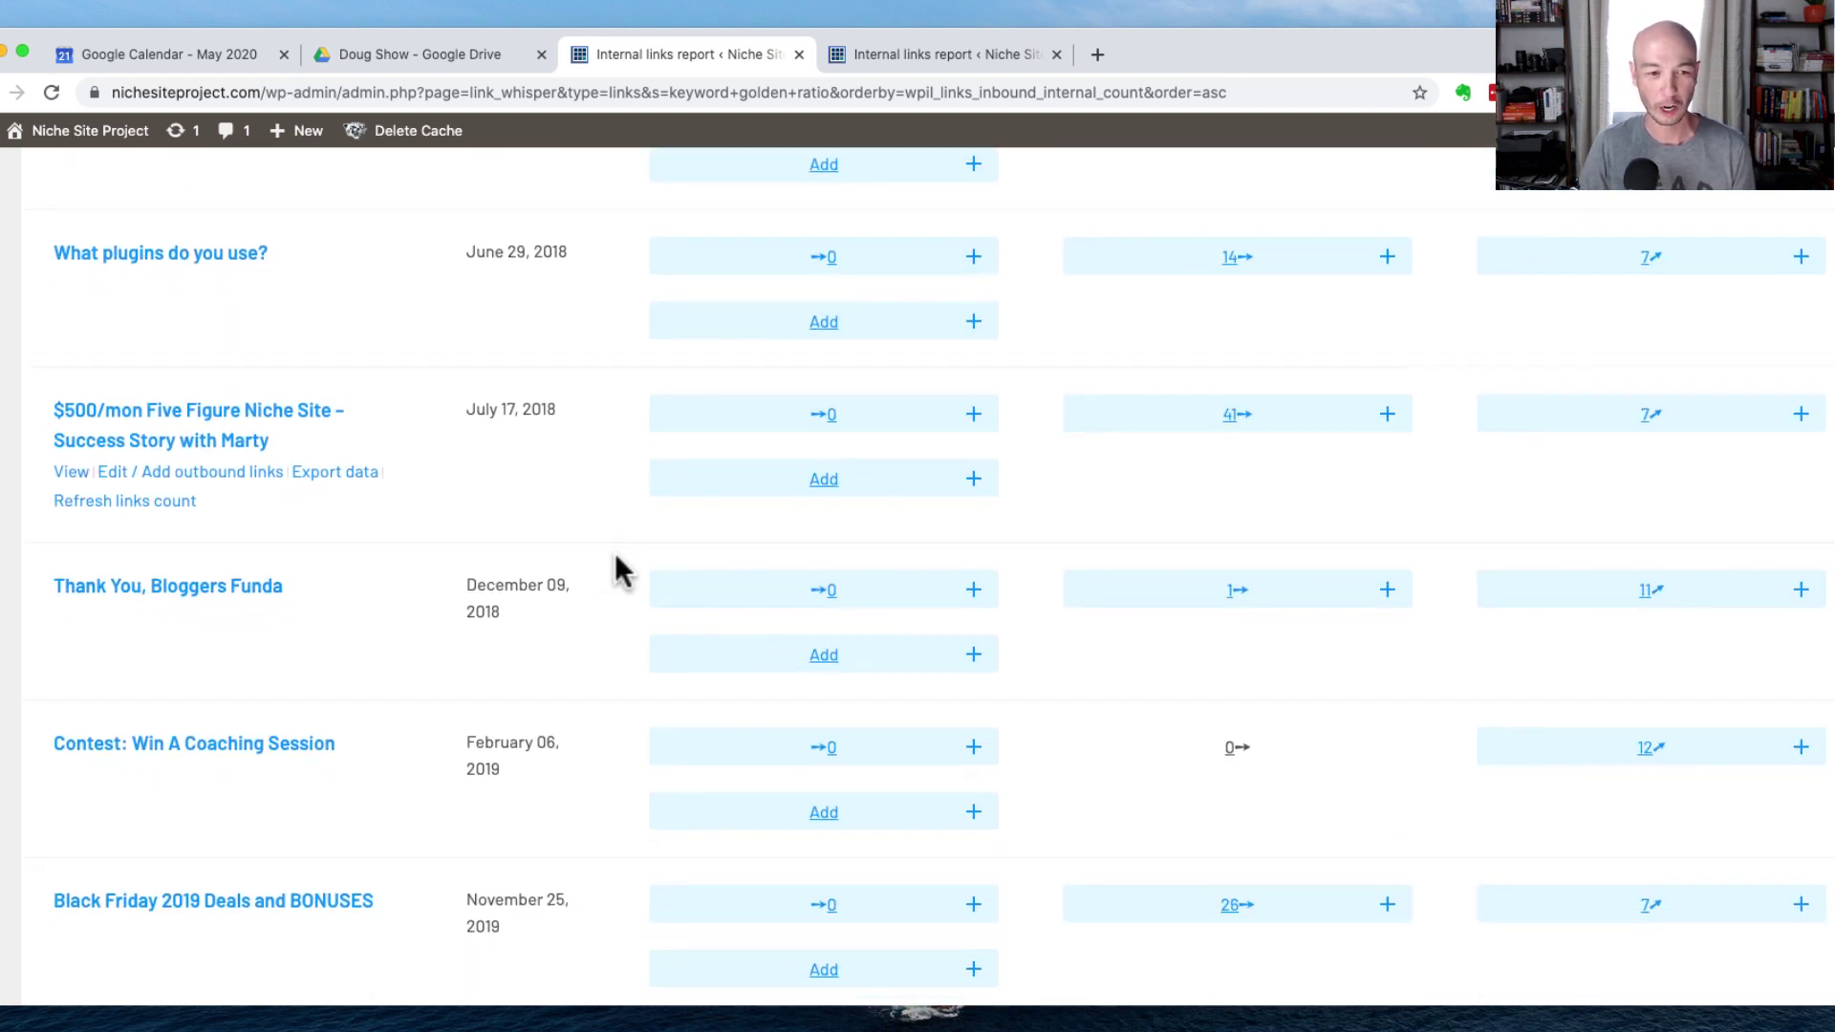
scroll(616, 559, "down", 5)
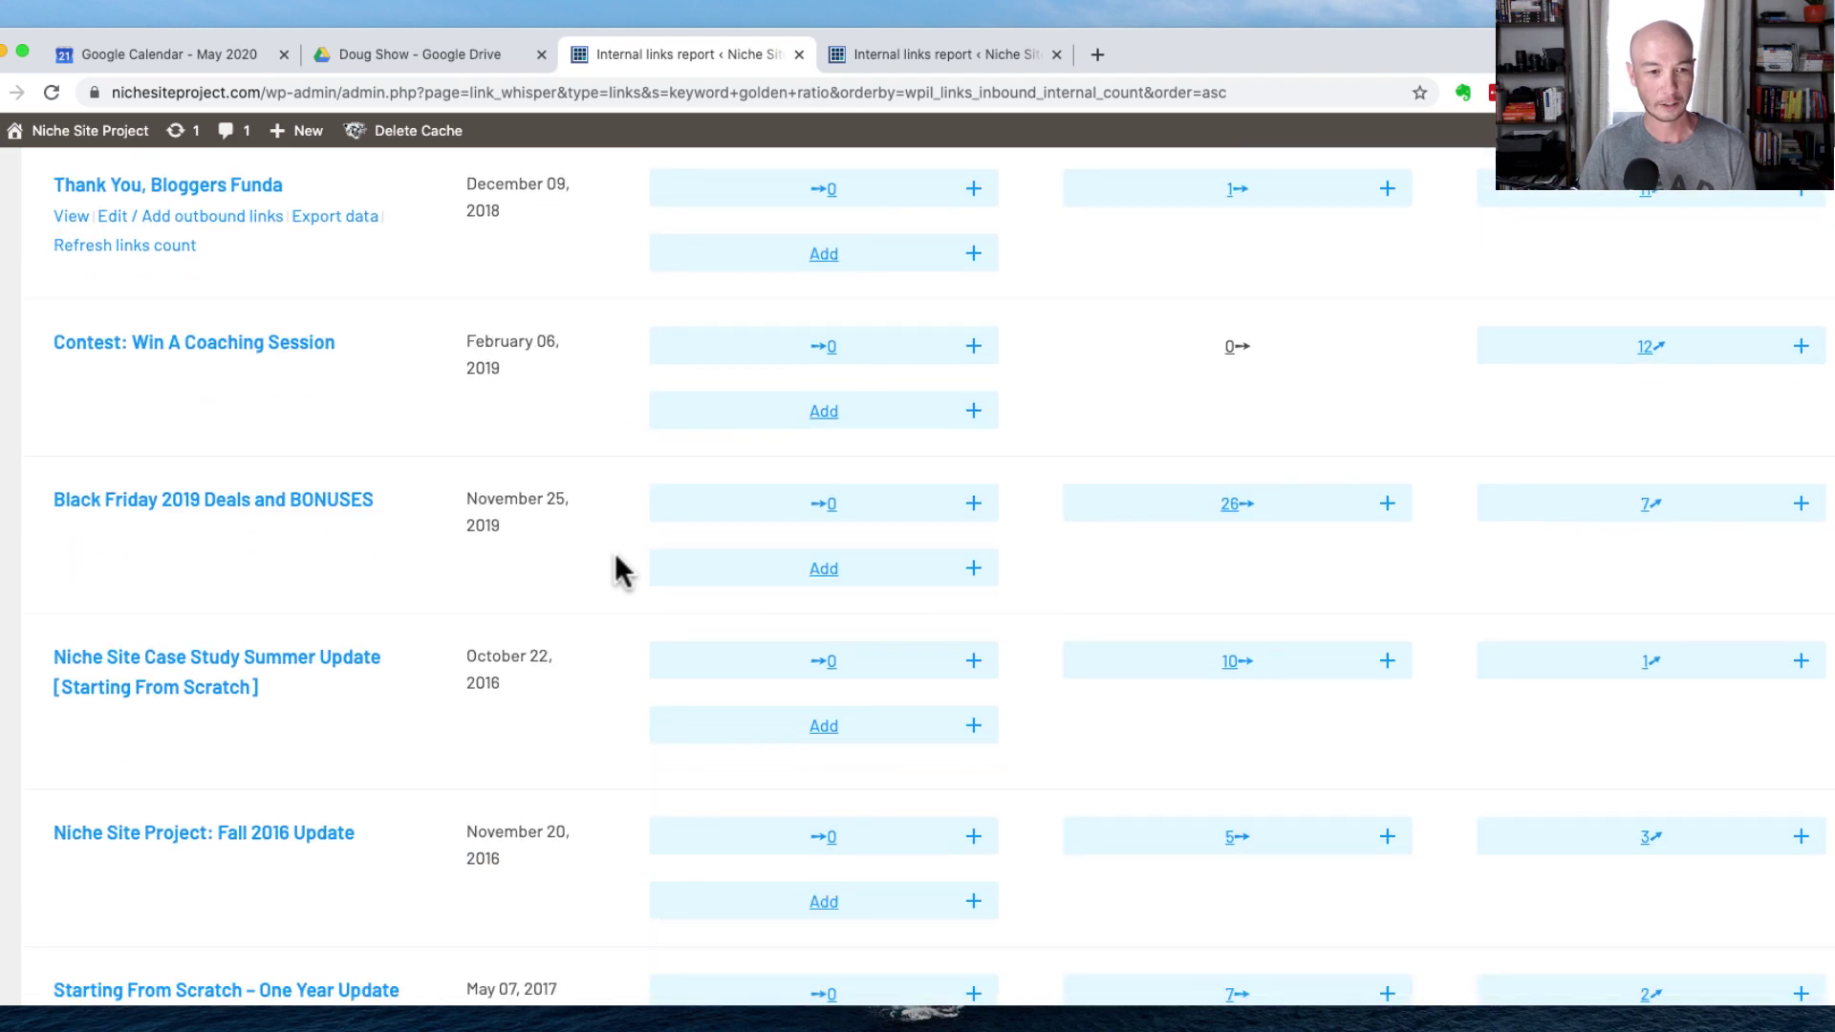
scroll(616, 556, "down", 2)
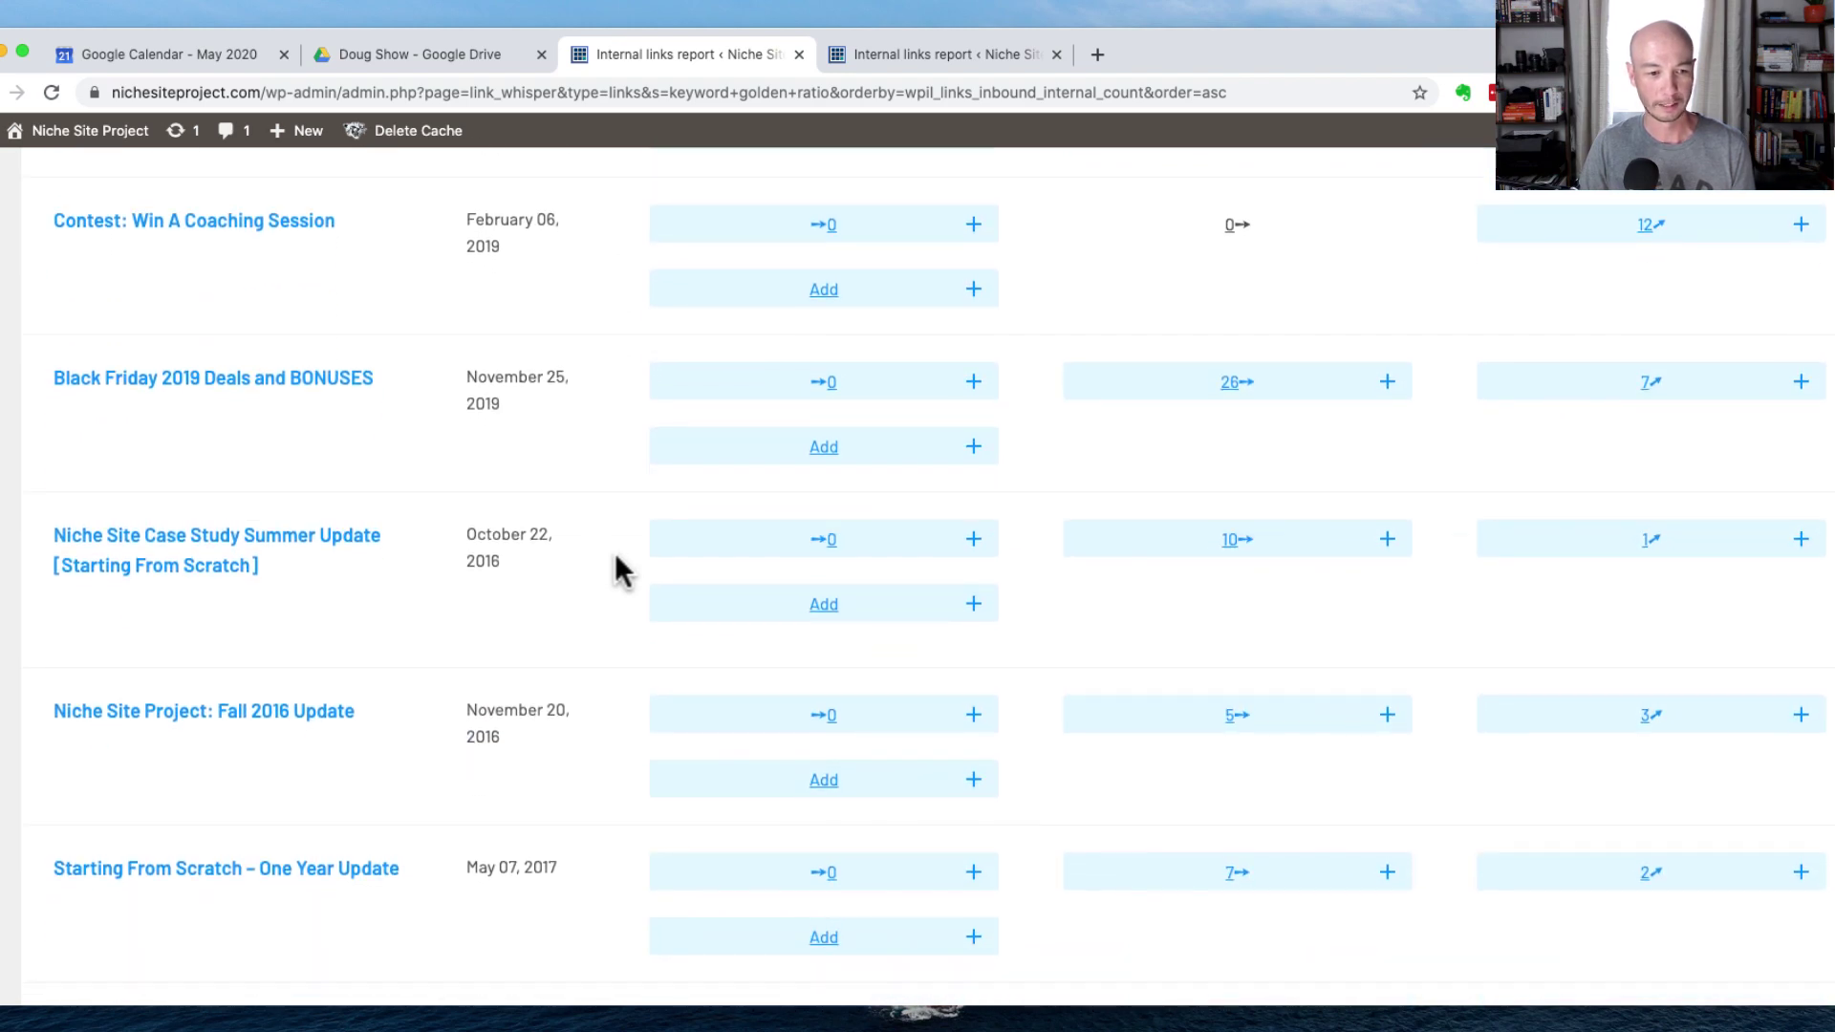
scroll(617, 557, "down", 5)
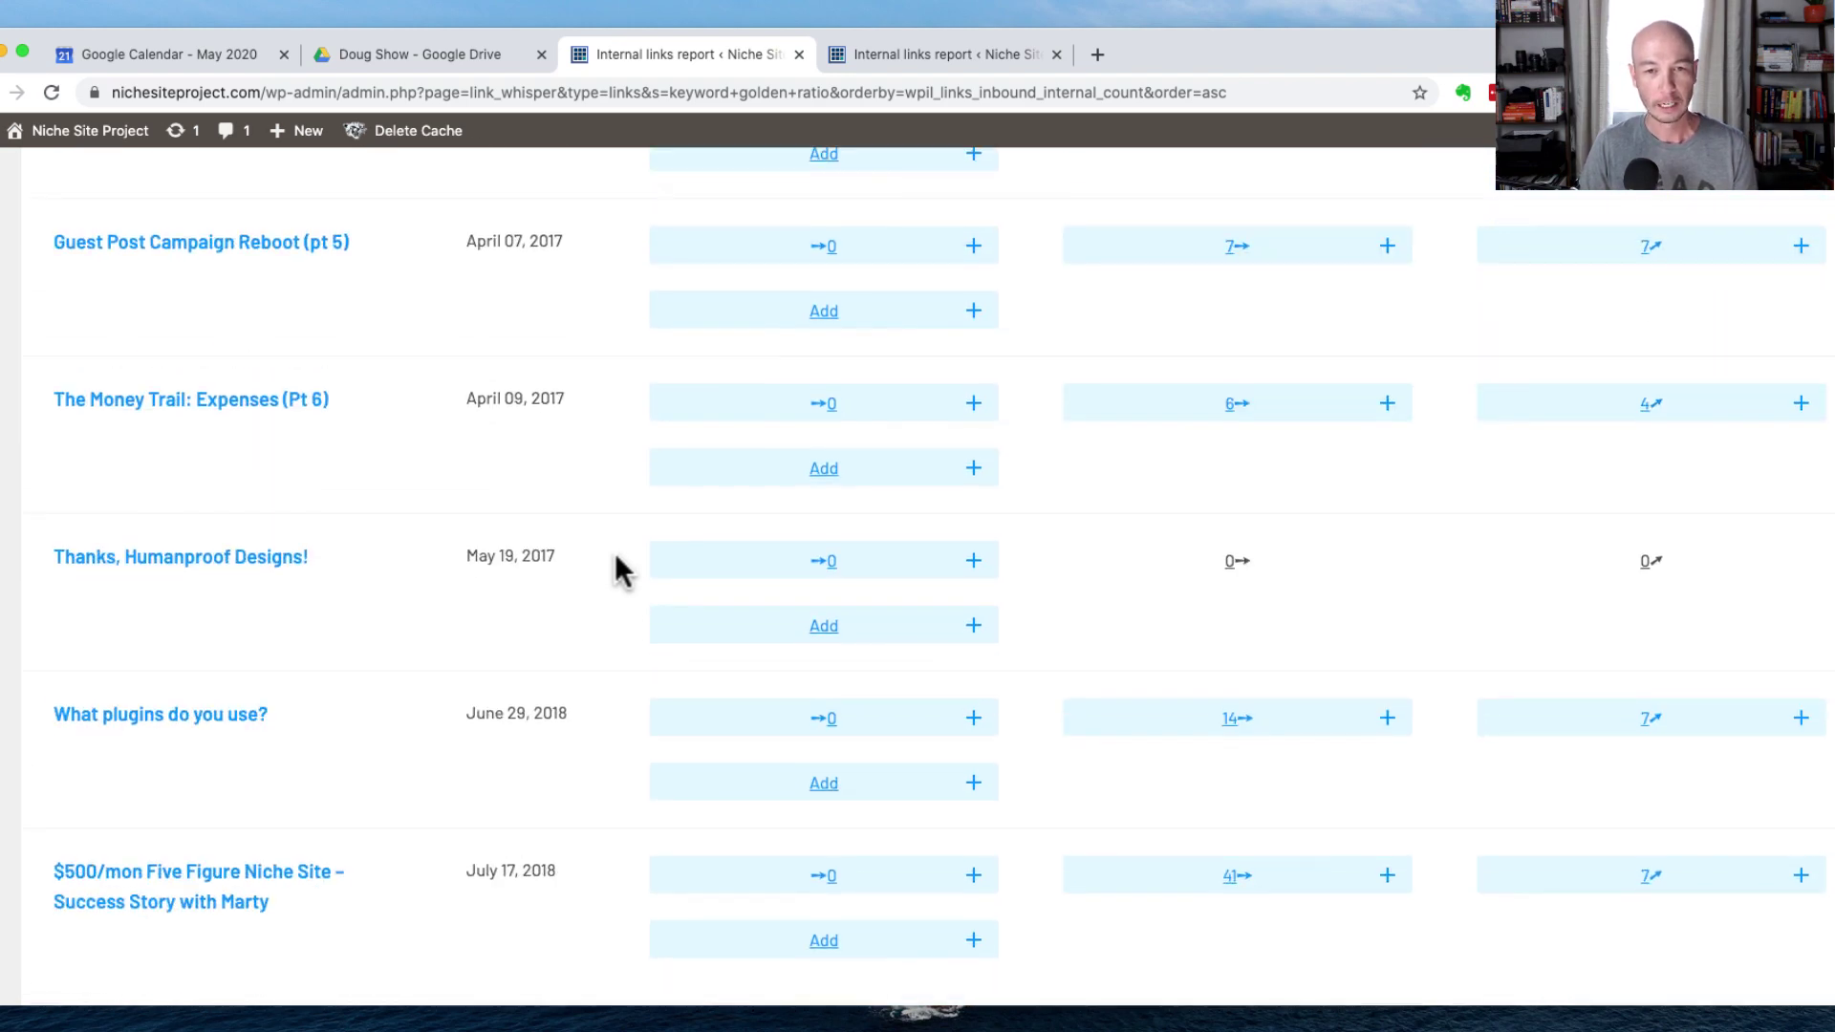
scroll(617, 564, "up", 15)
scroll(616, 568, "down", 3)
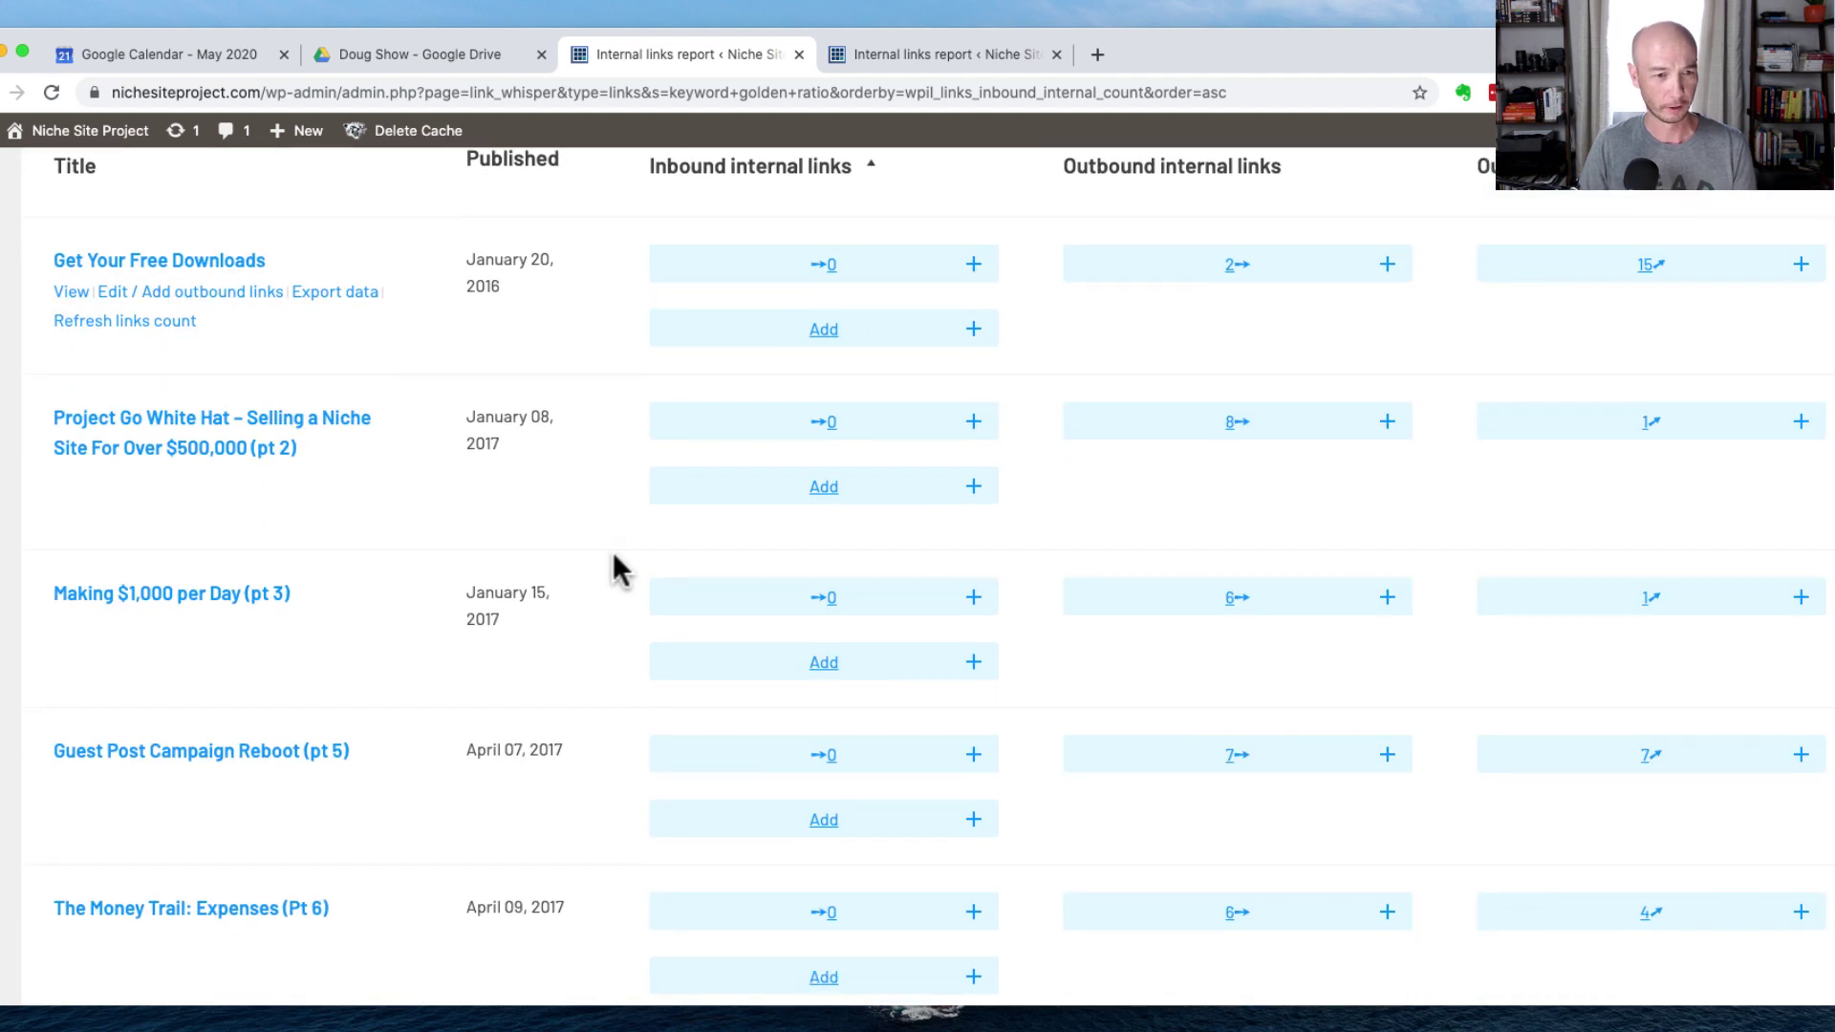
scroll(344, 533, "down", 3)
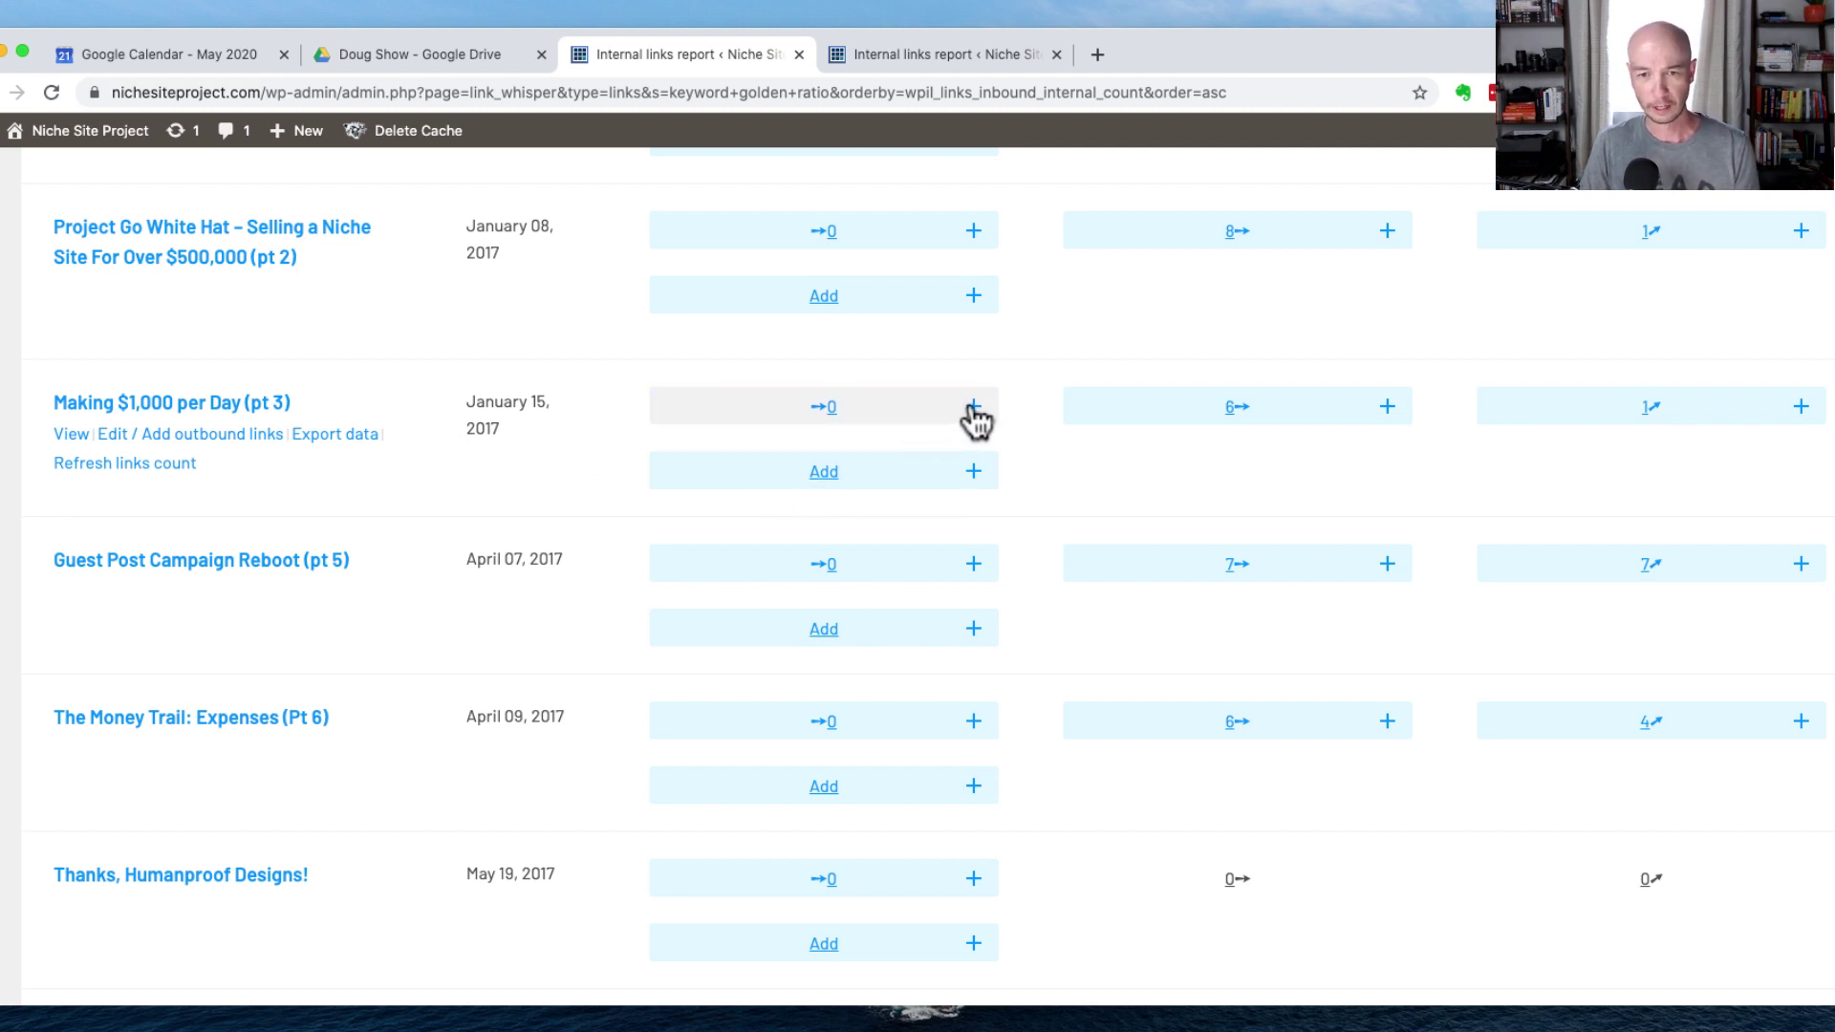
Step: Open inbound link suggestions for 'Making $1,000 Per Day (Pt 3)', which returns none
left_click(973, 408)
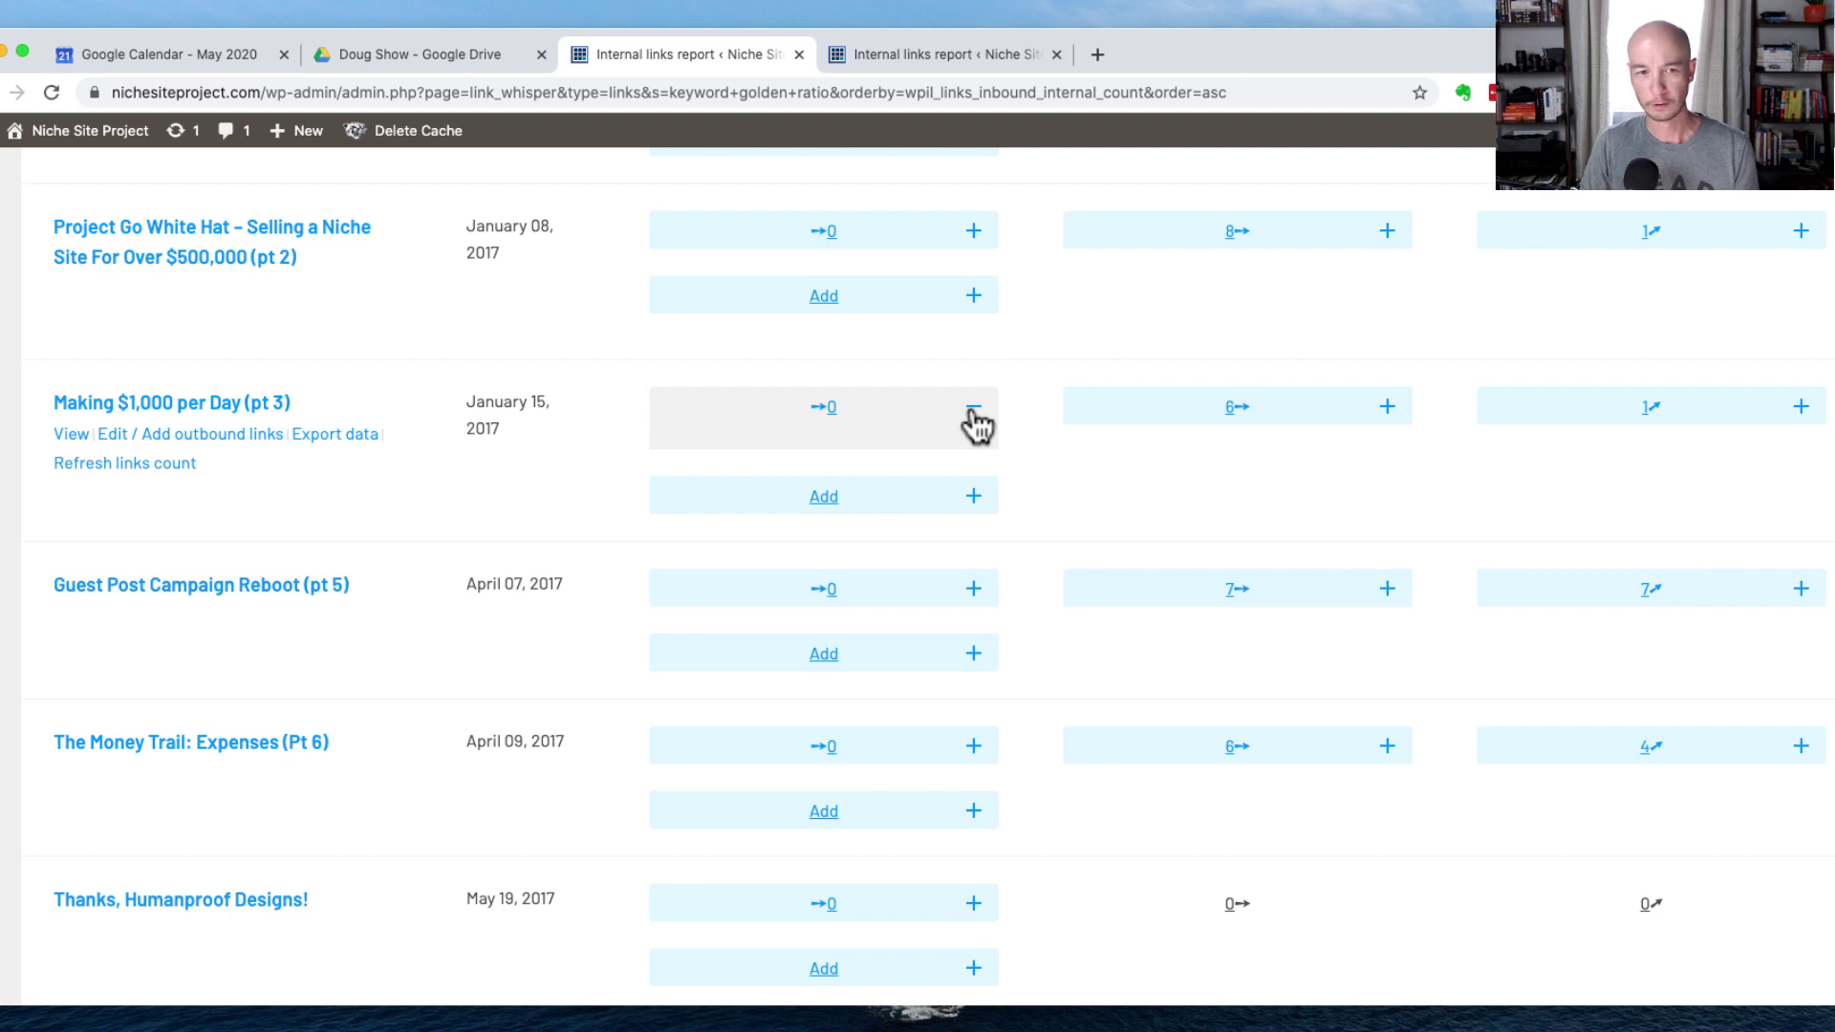
left_click(820, 476)
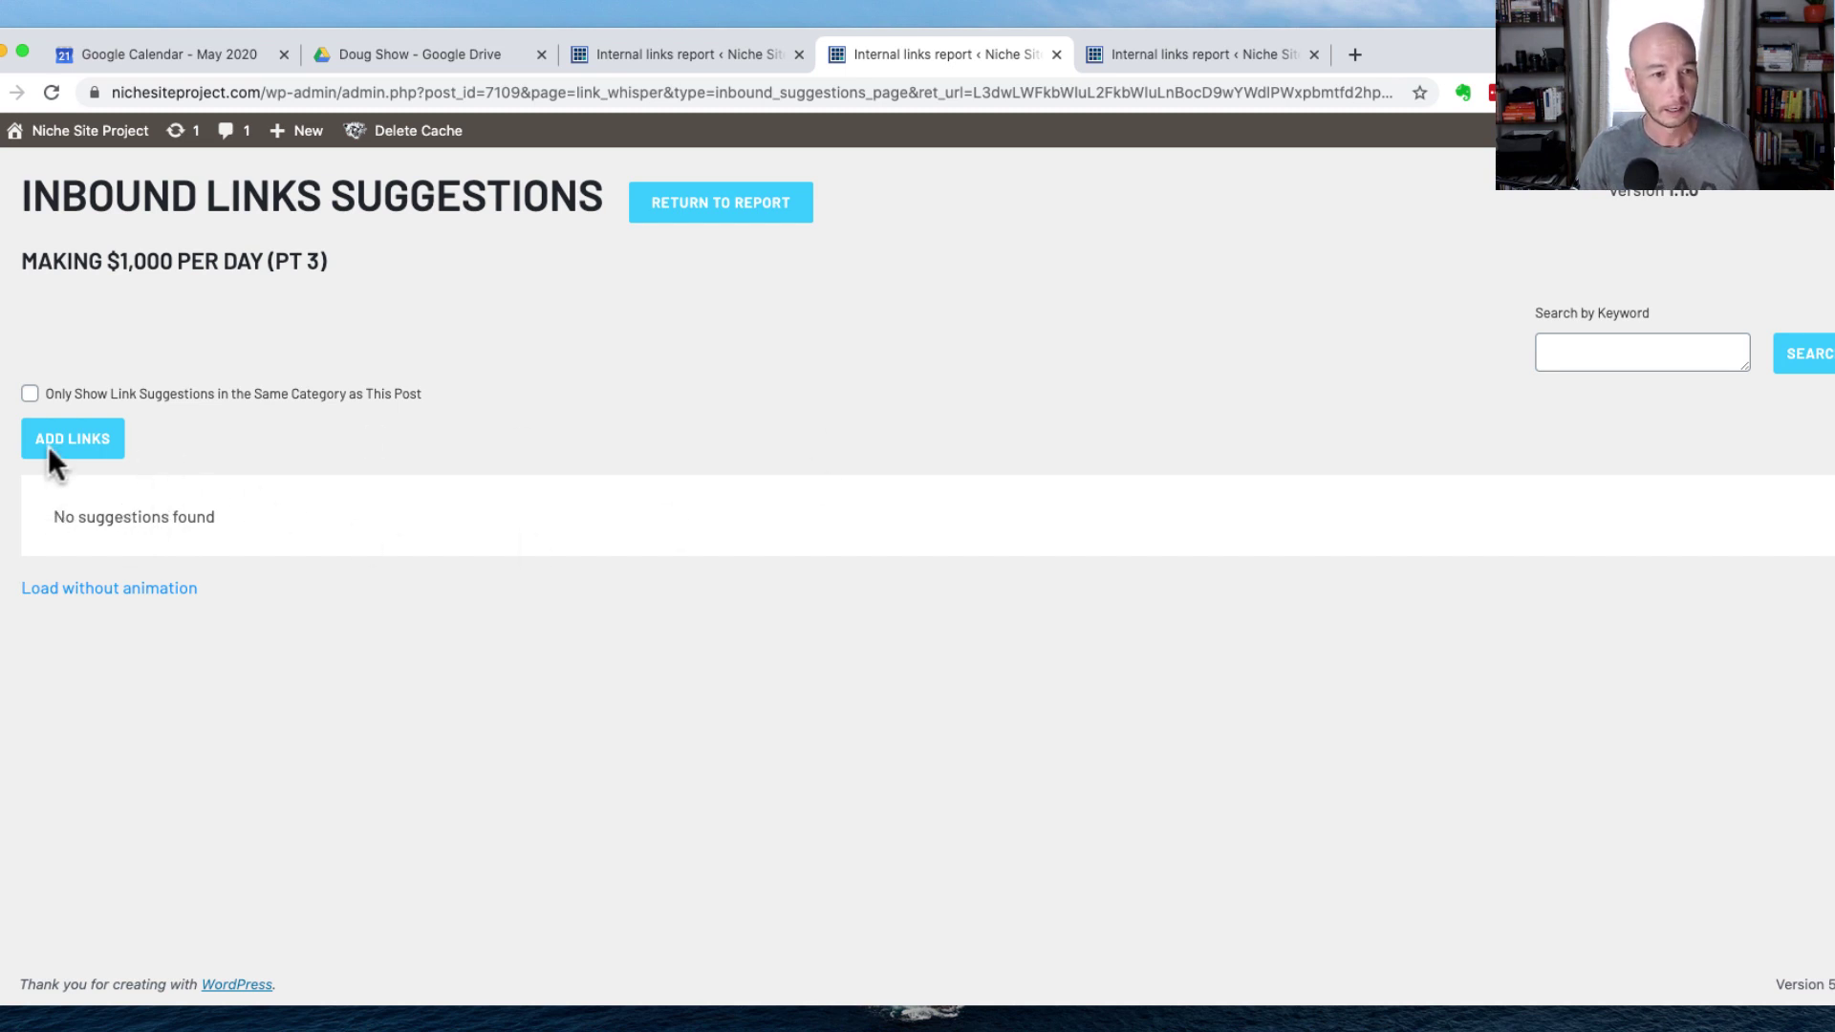
left_click_drag(32, 263, 264, 265)
left_click(54, 277)
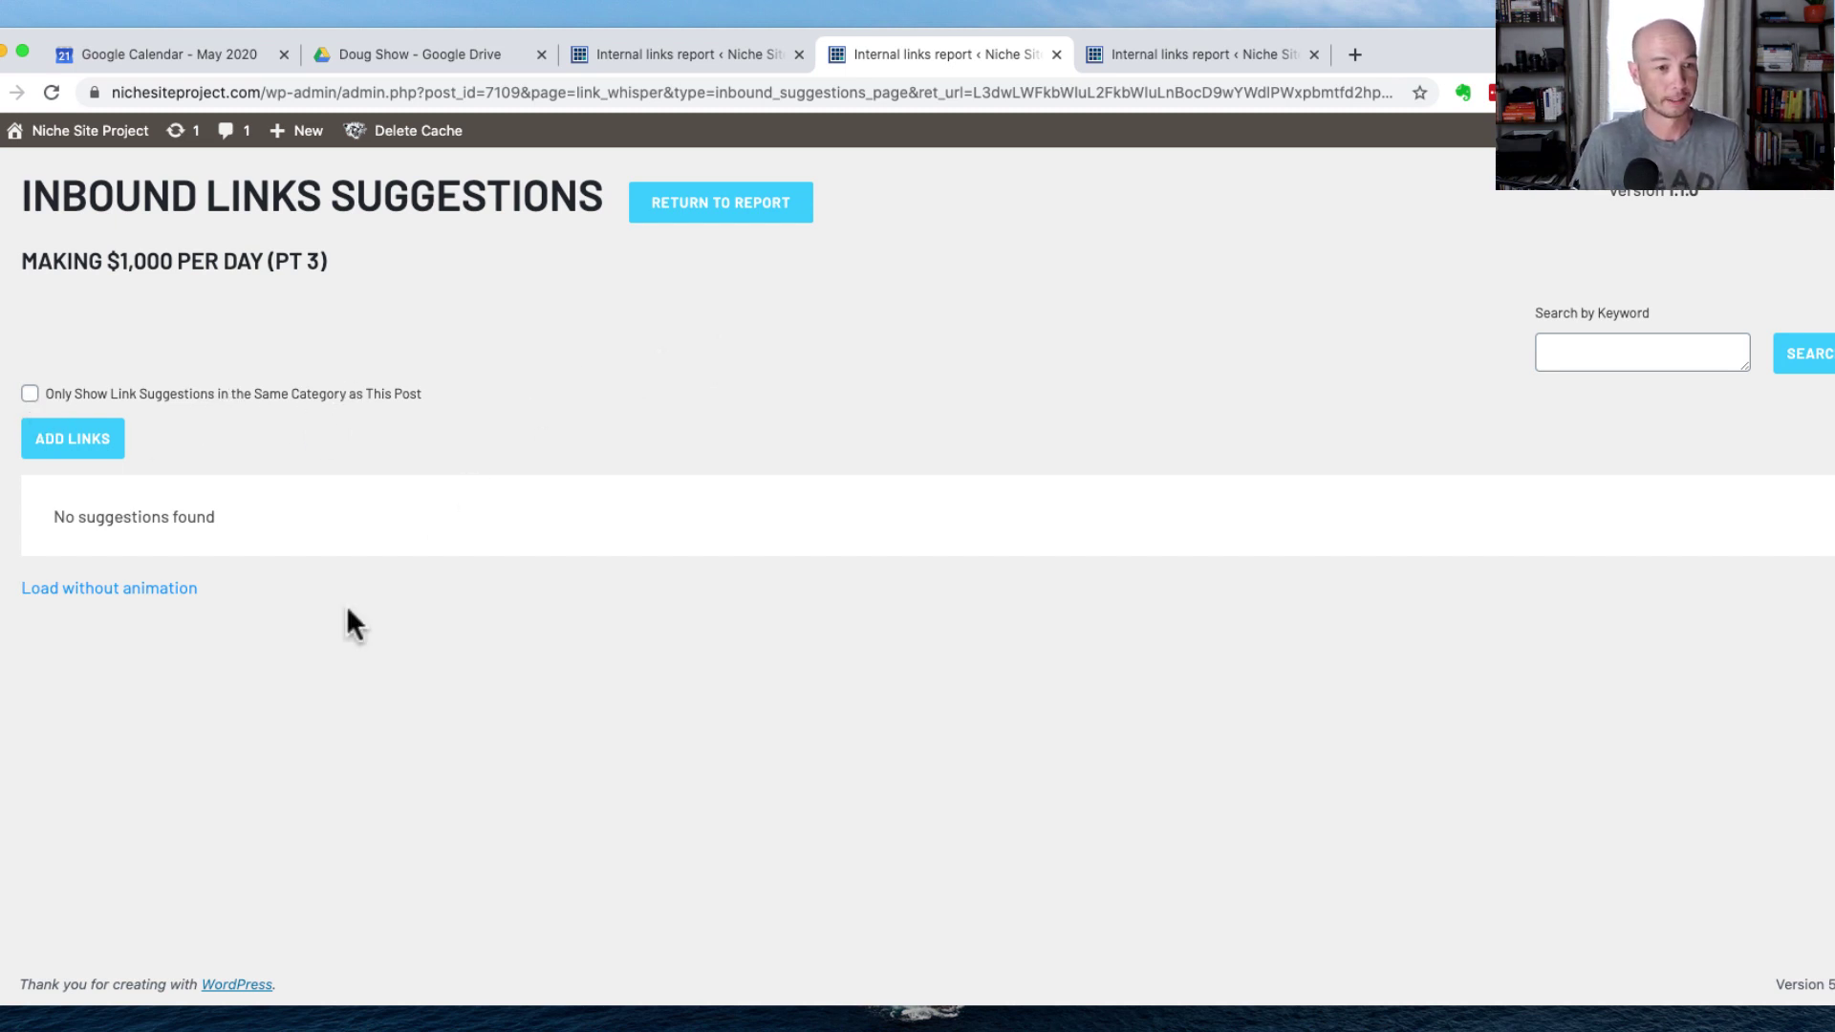
Step: Return to the report and open inbound suggestions for 'Guest Post Campaign Reboot (Pt 5)'
left_click(721, 216)
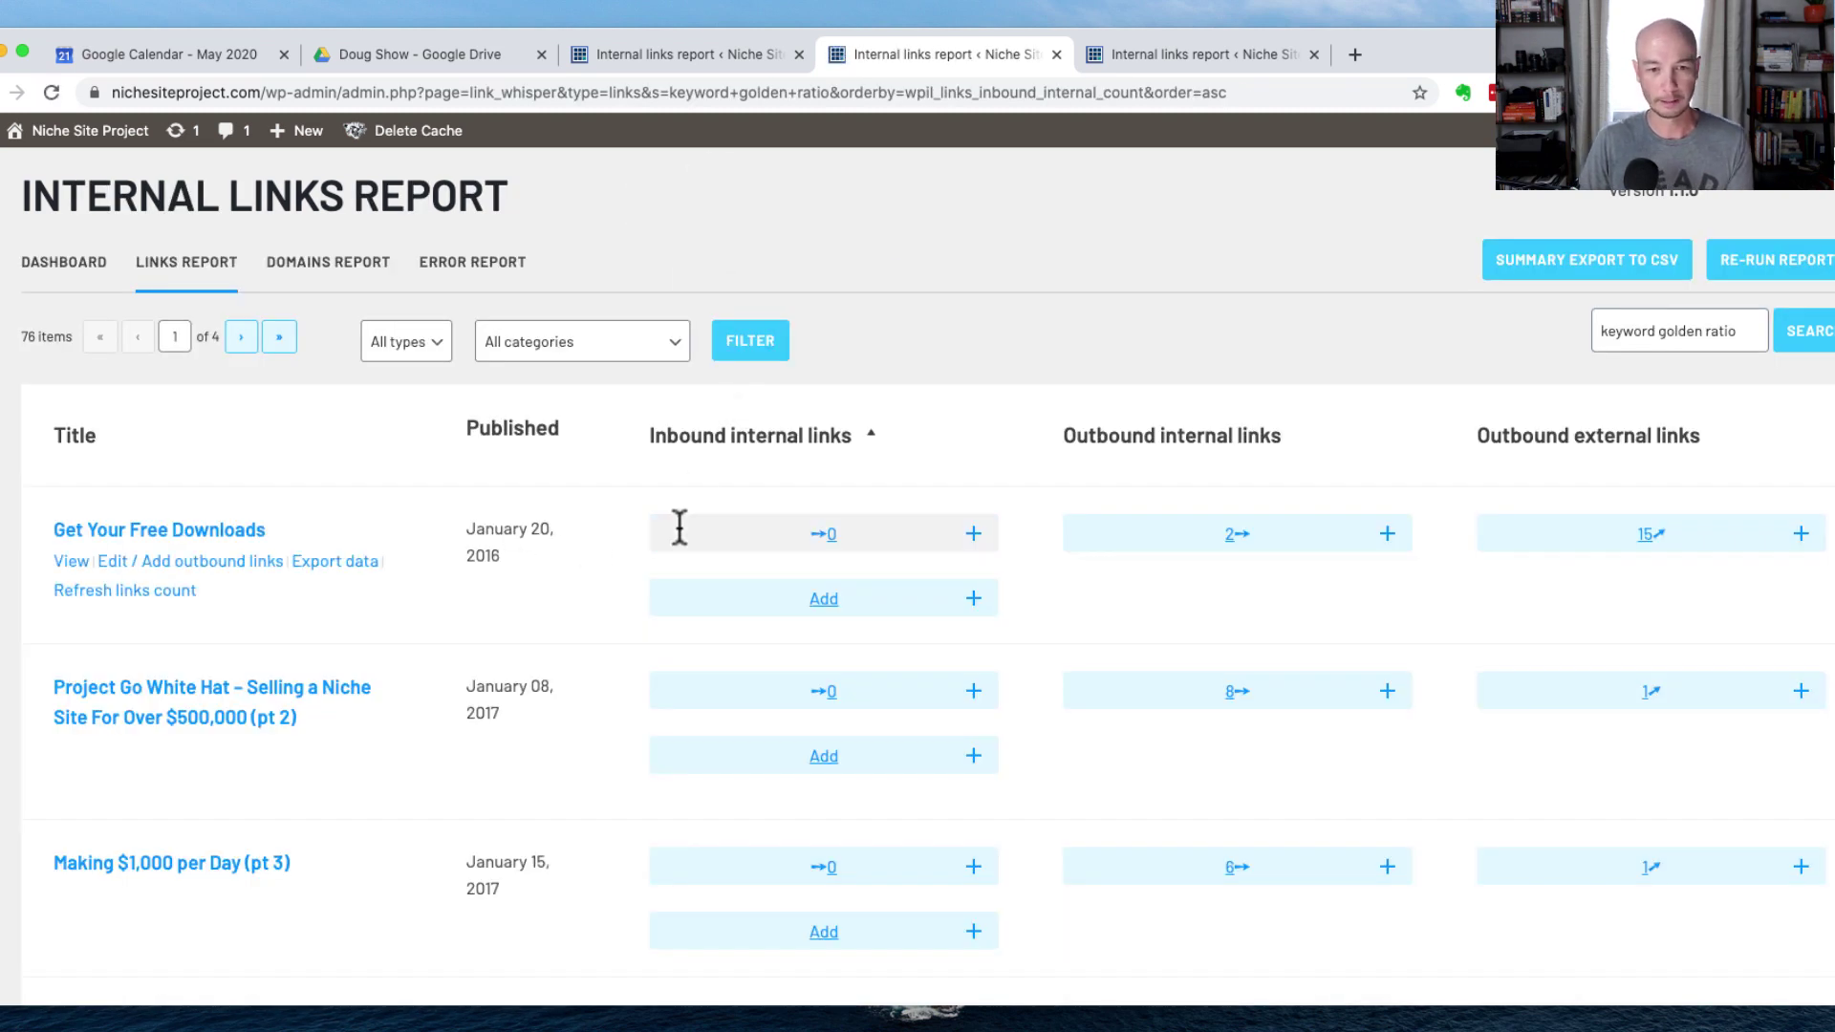
scroll(615, 687, "down", 3)
scroll(614, 687, "down", 2)
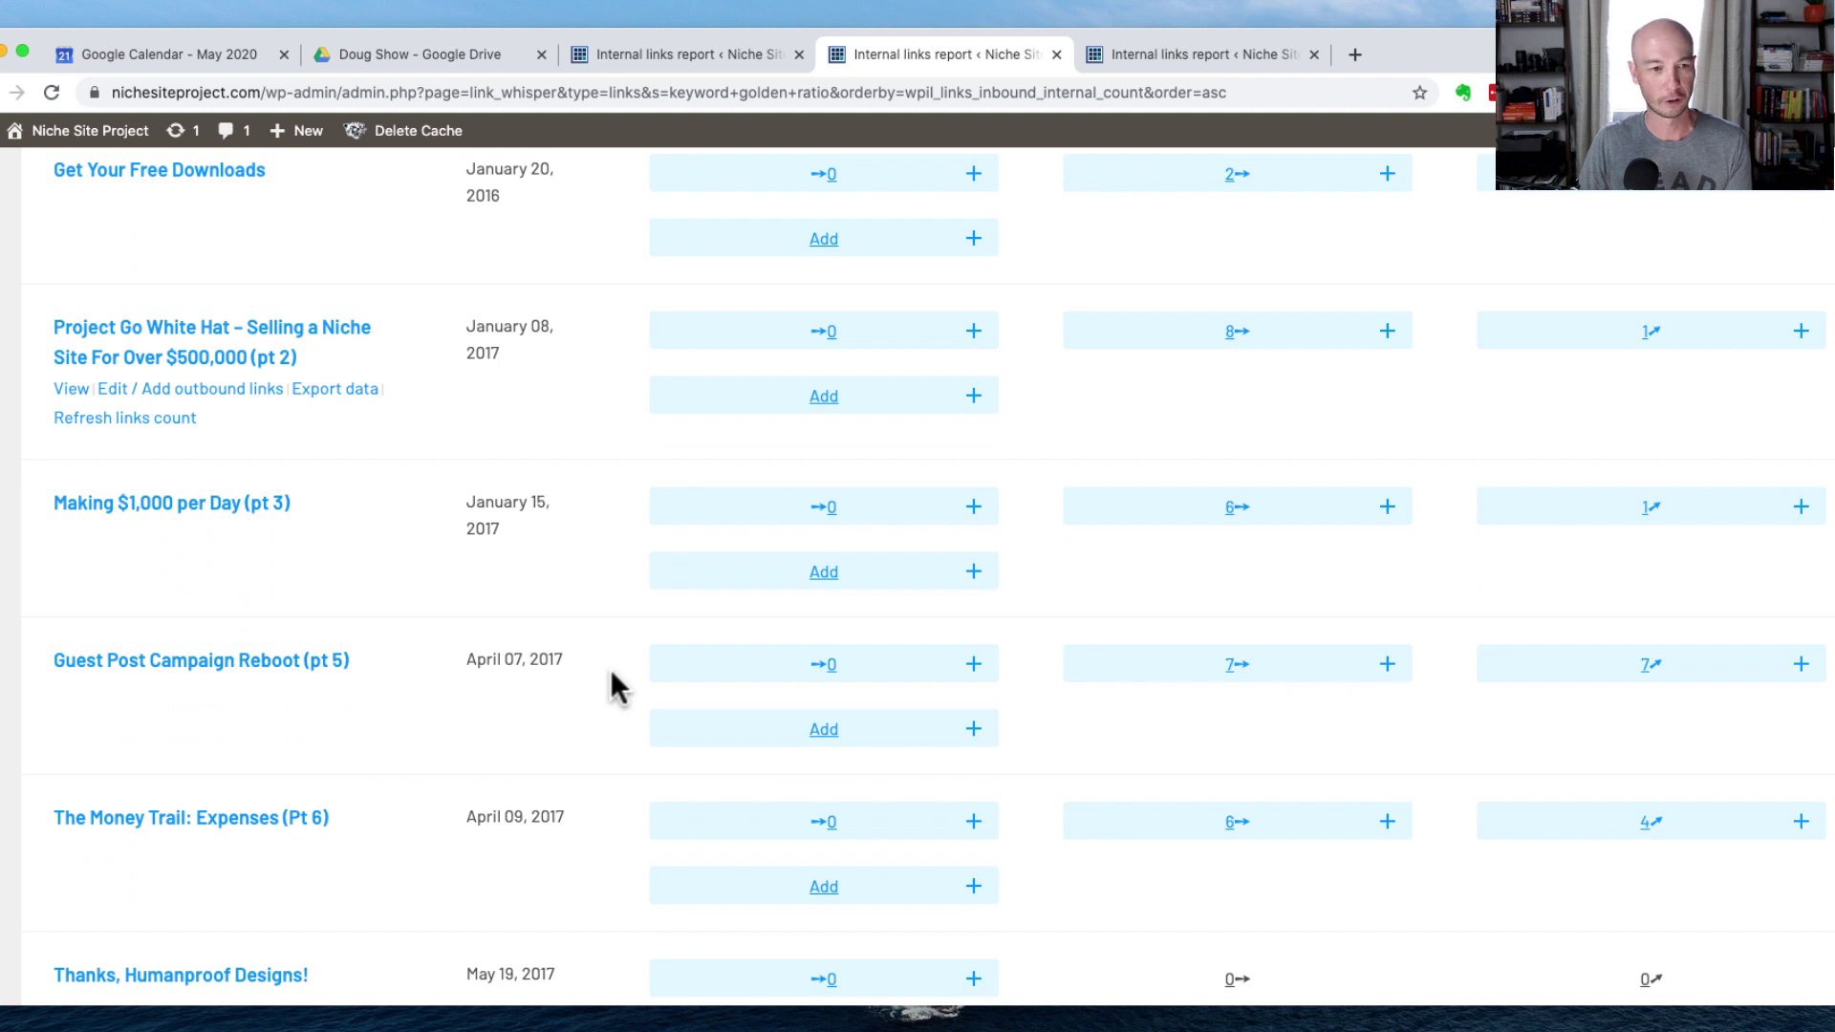
scroll(614, 687, "down", 4)
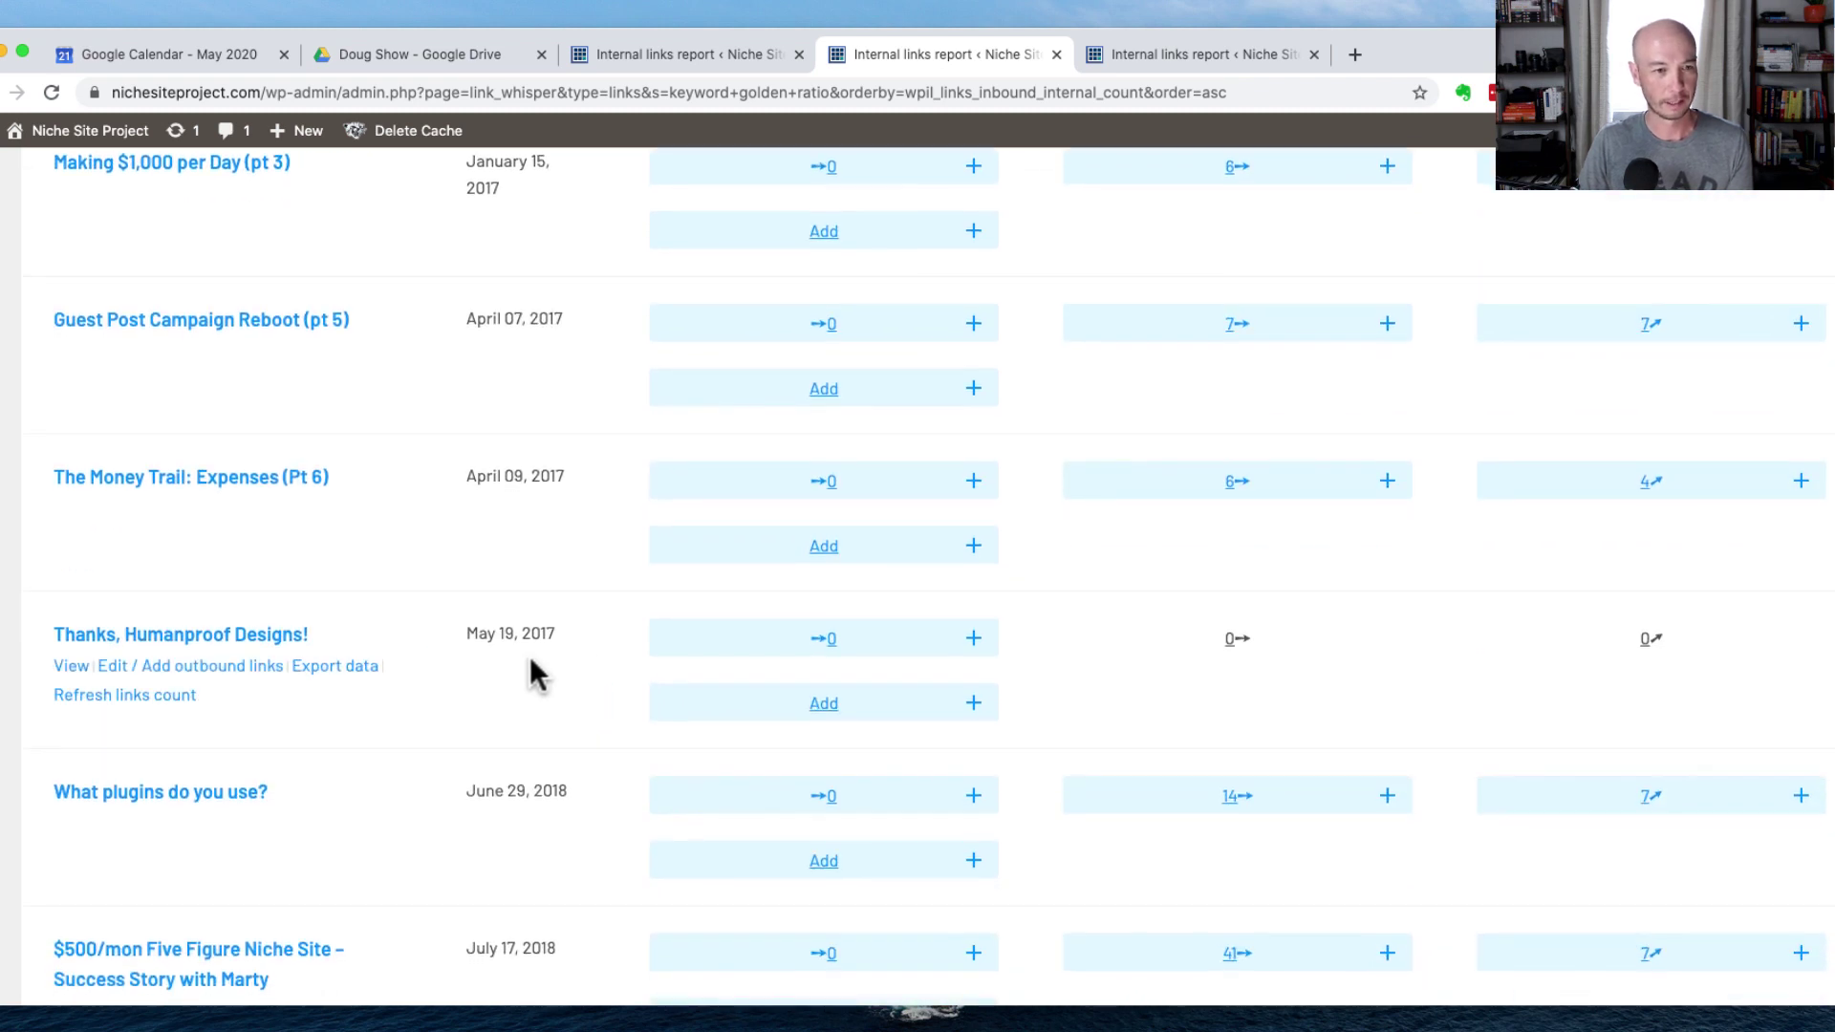
mouse_move(239, 339)
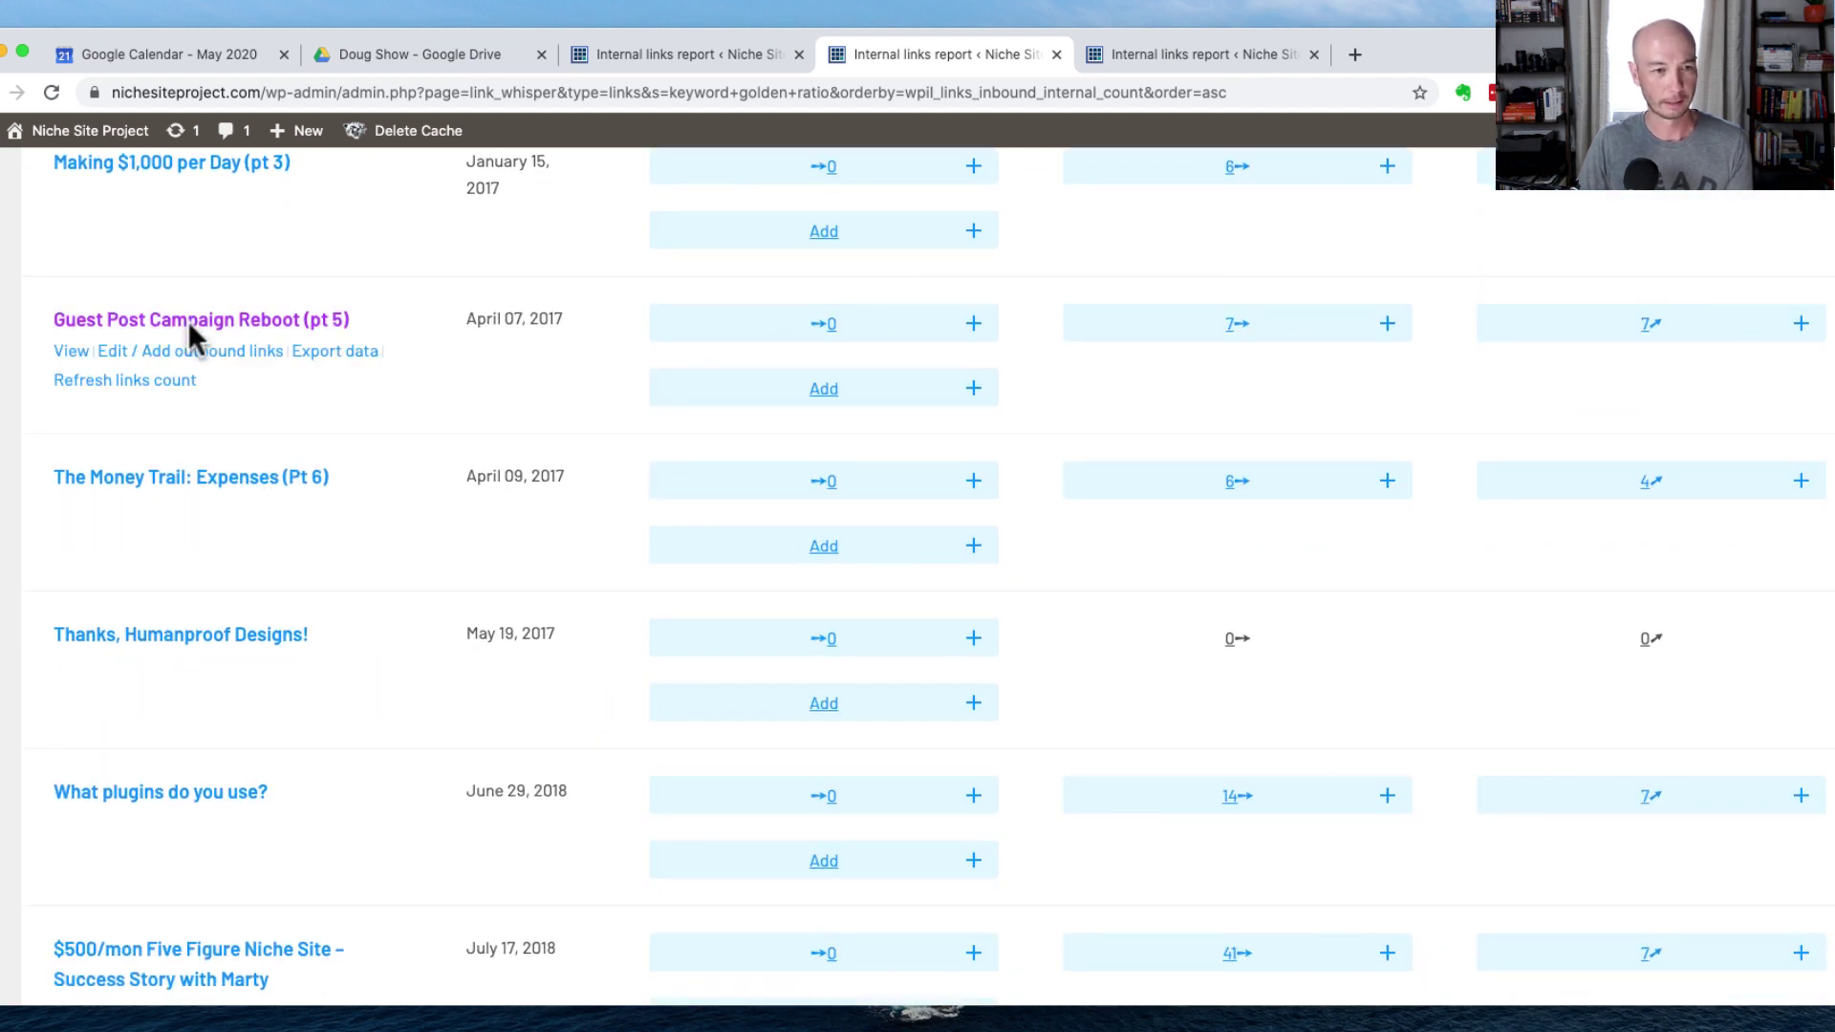
left_click(828, 392)
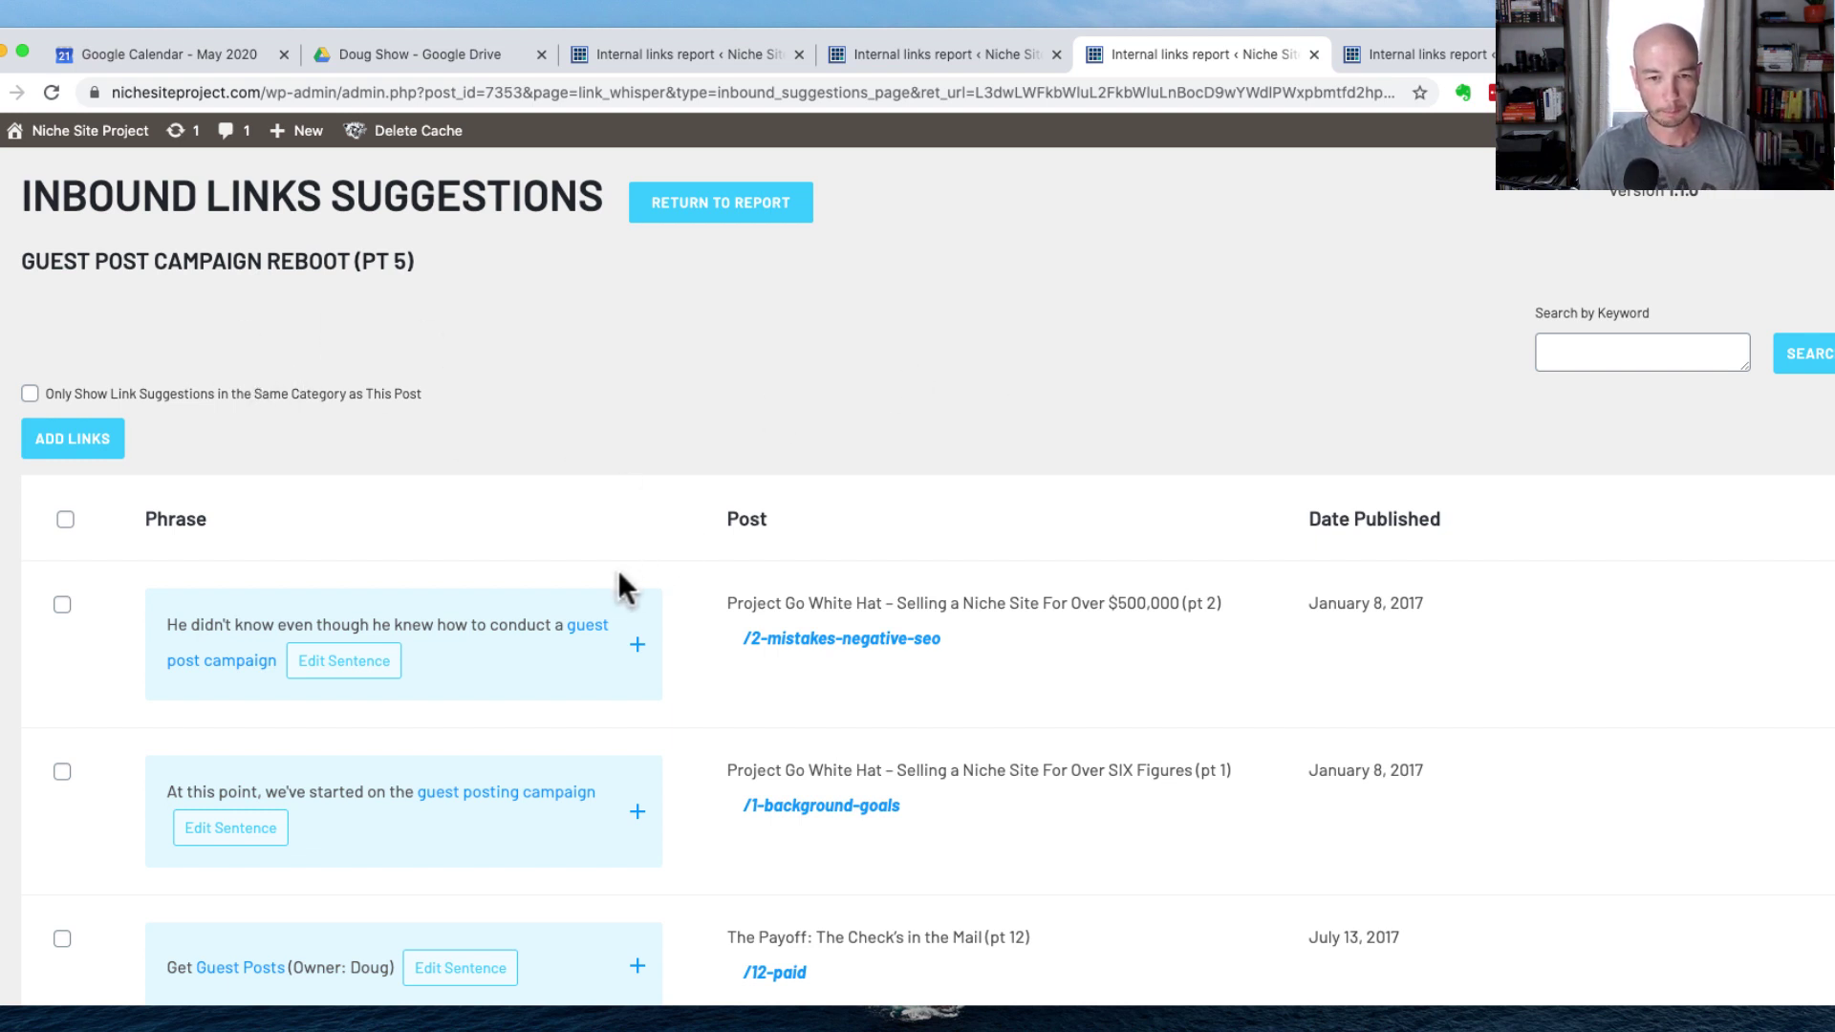
Step: Widen the pt 2 suggestion's anchor to 'conduct a guest post campaign' and check it
scroll(574, 569, "down", 1)
scroll(315, 565, "down", 2)
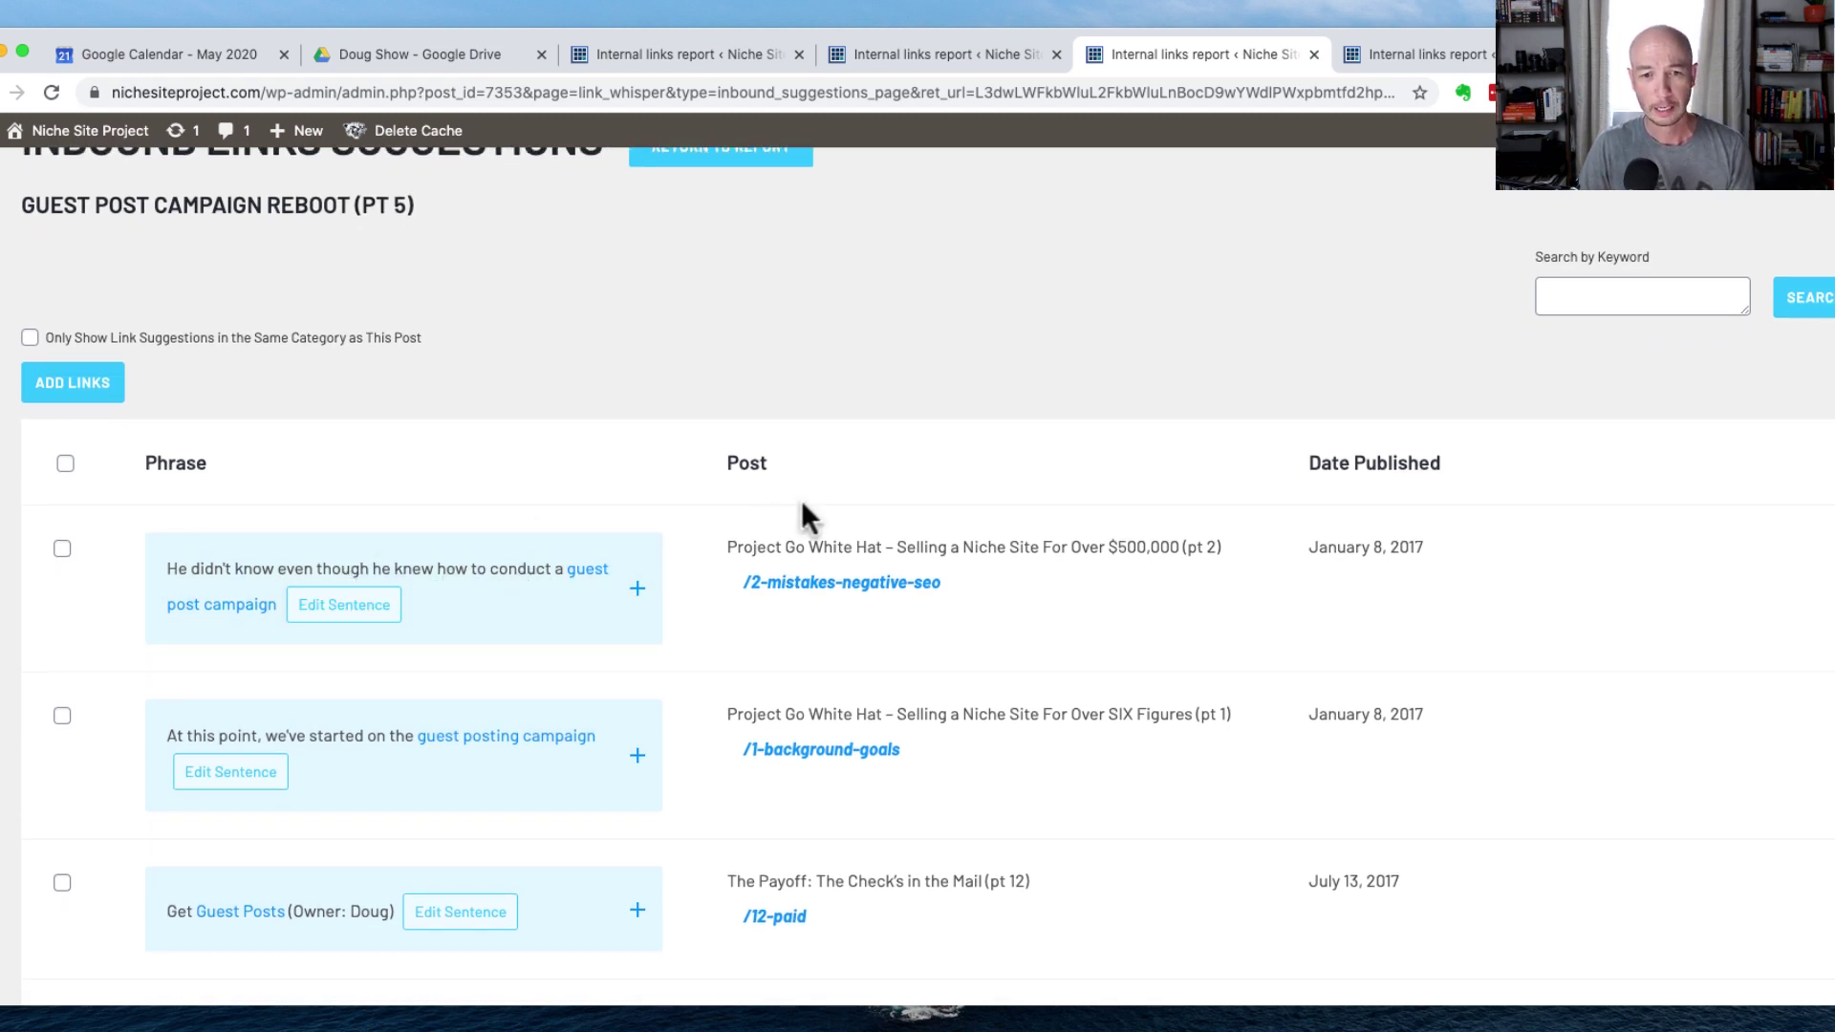
scroll(661, 421, "down", 3)
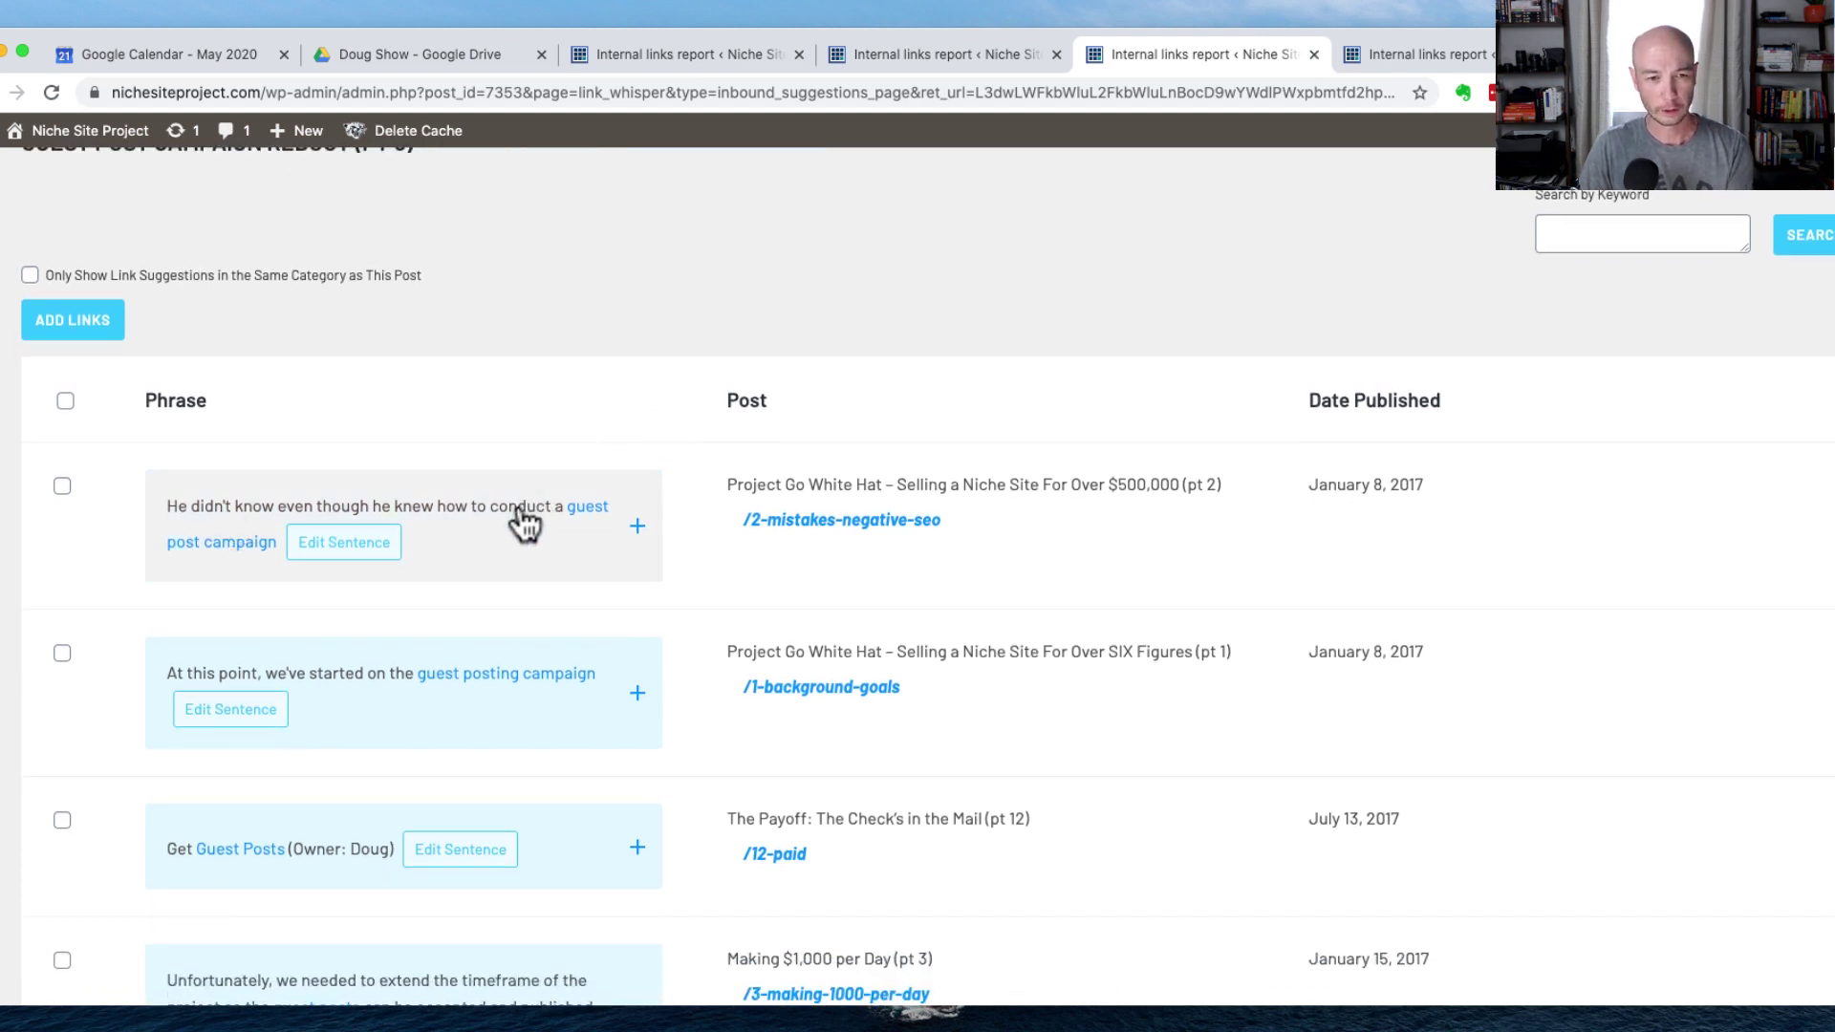
left_click(519, 511)
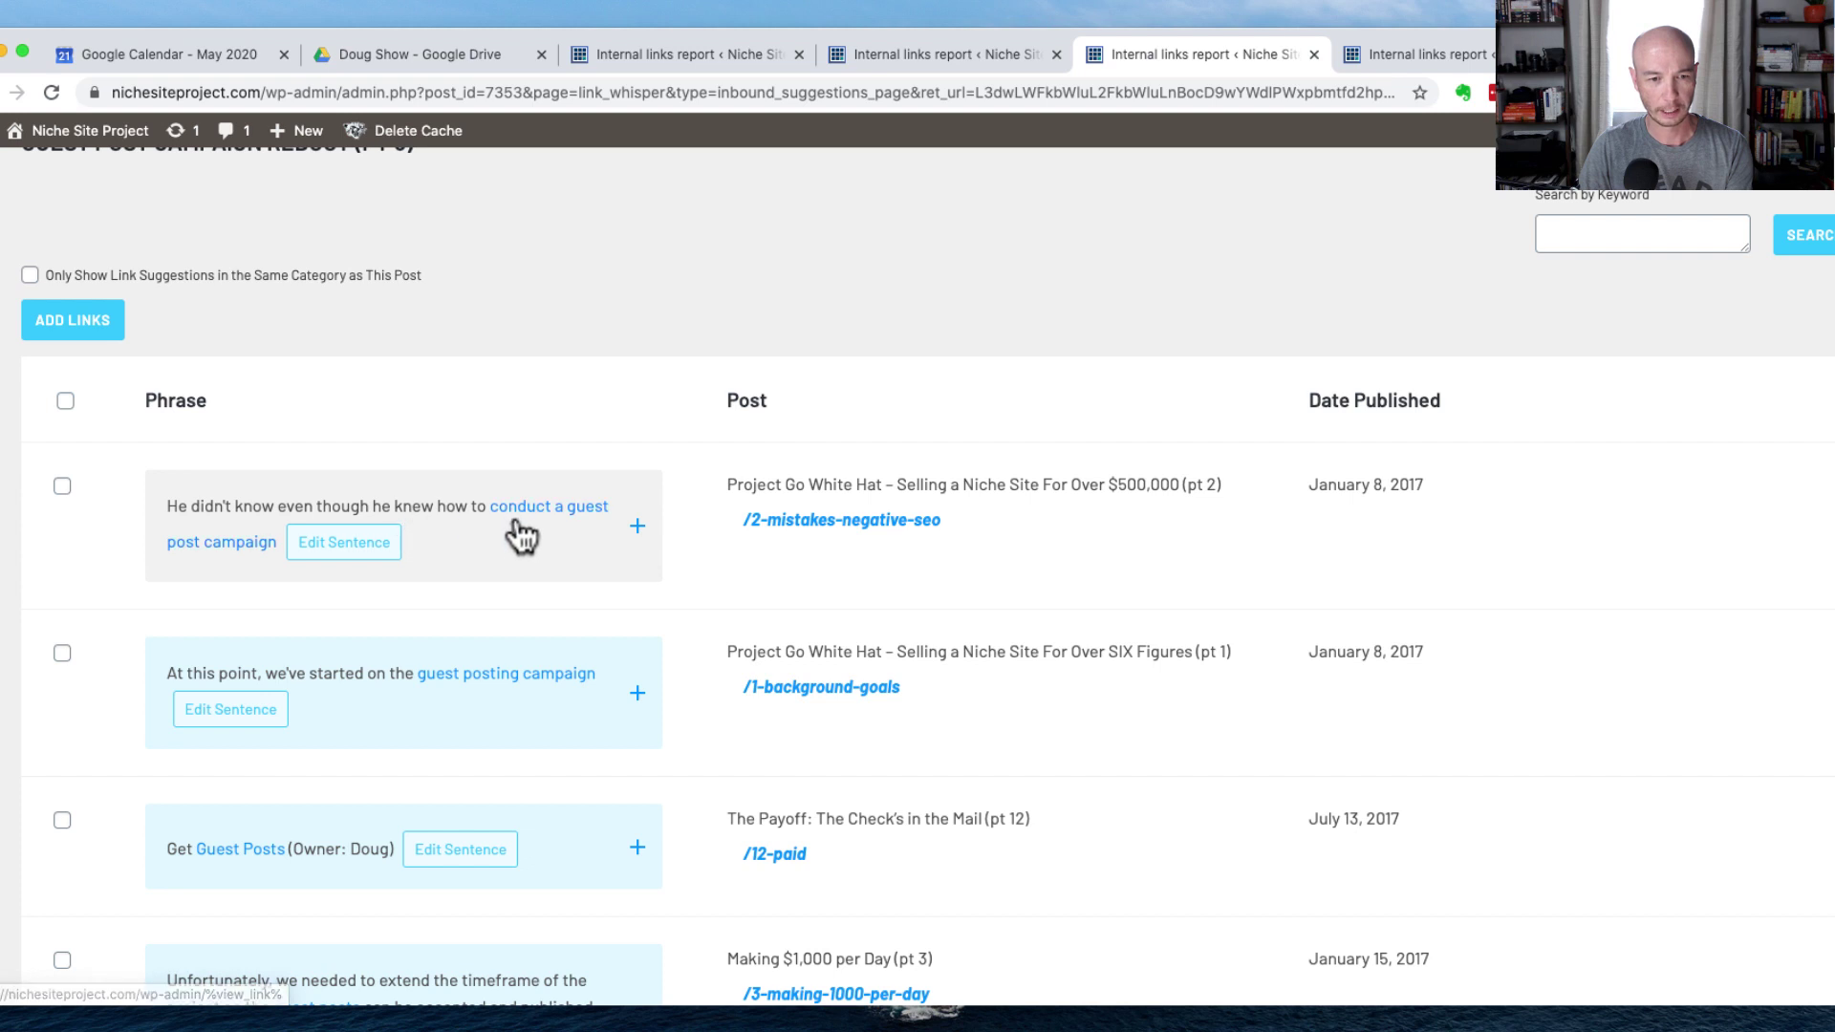
left_click(59, 489)
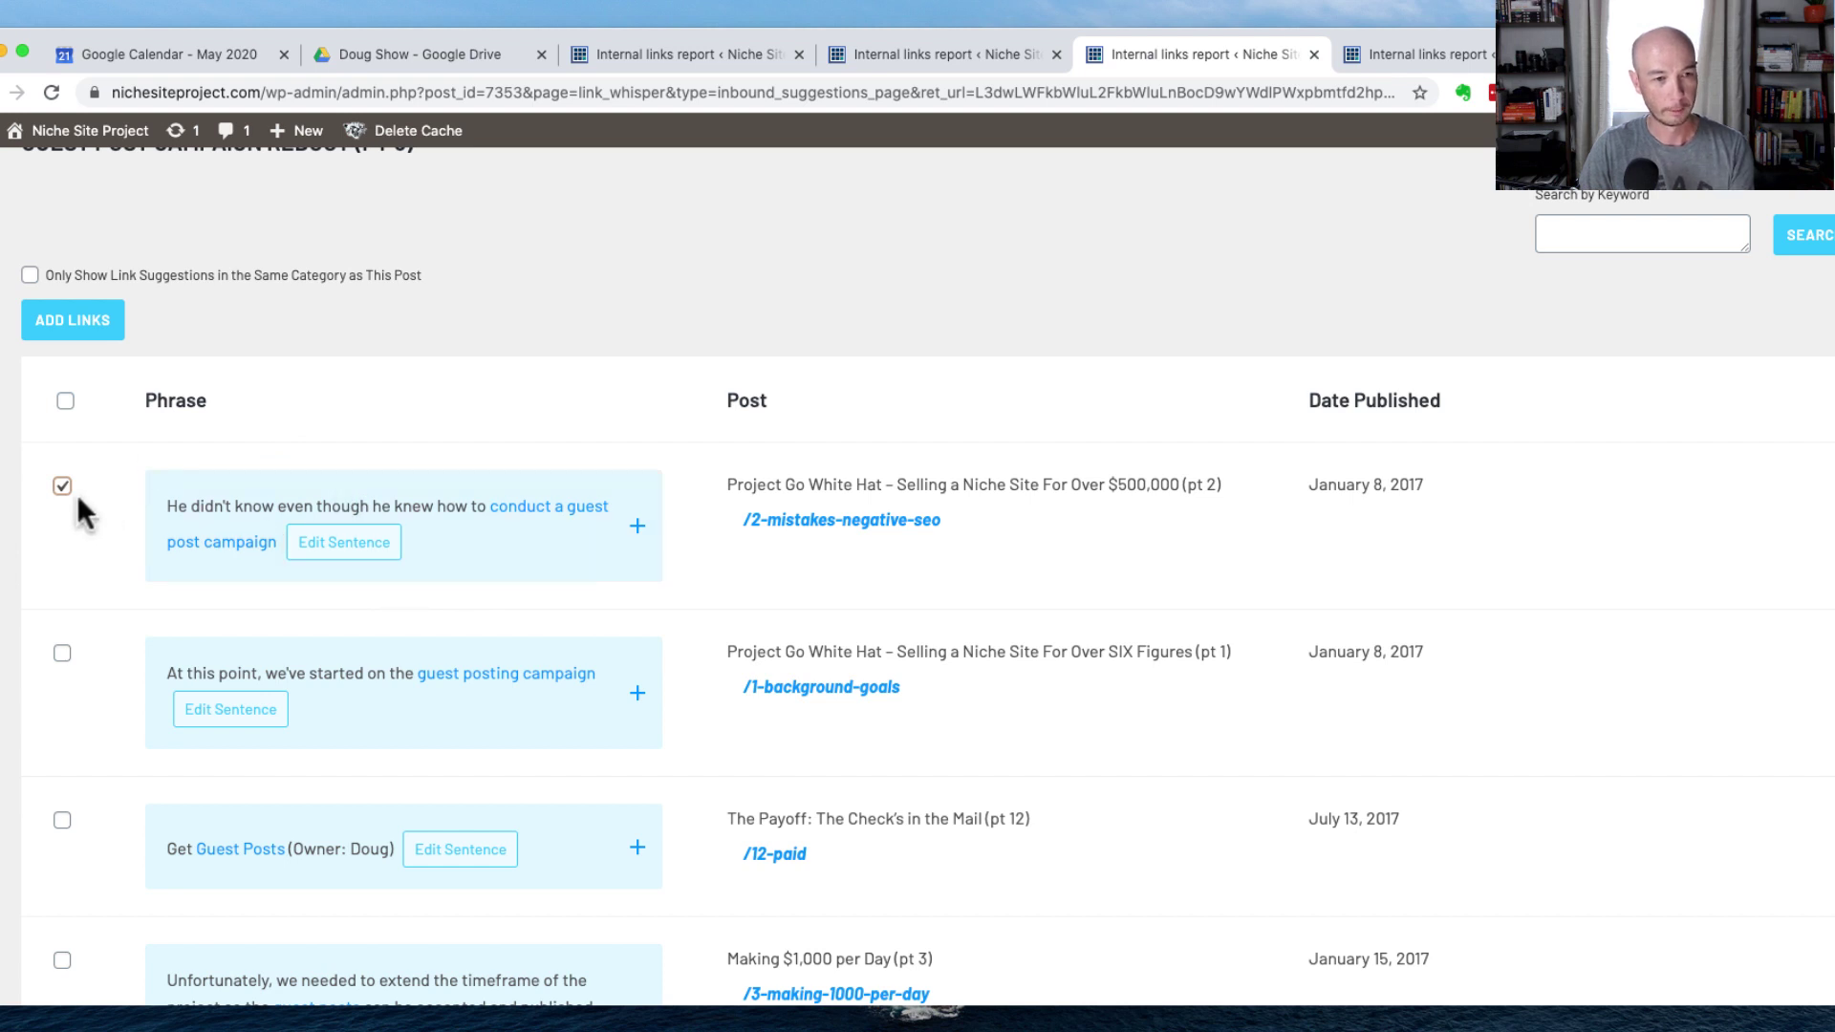
Step: Widen the Making $1,000 per Day suggestion's anchor to 'the guest posts can be accepted'
scroll(161, 613, "down", 5)
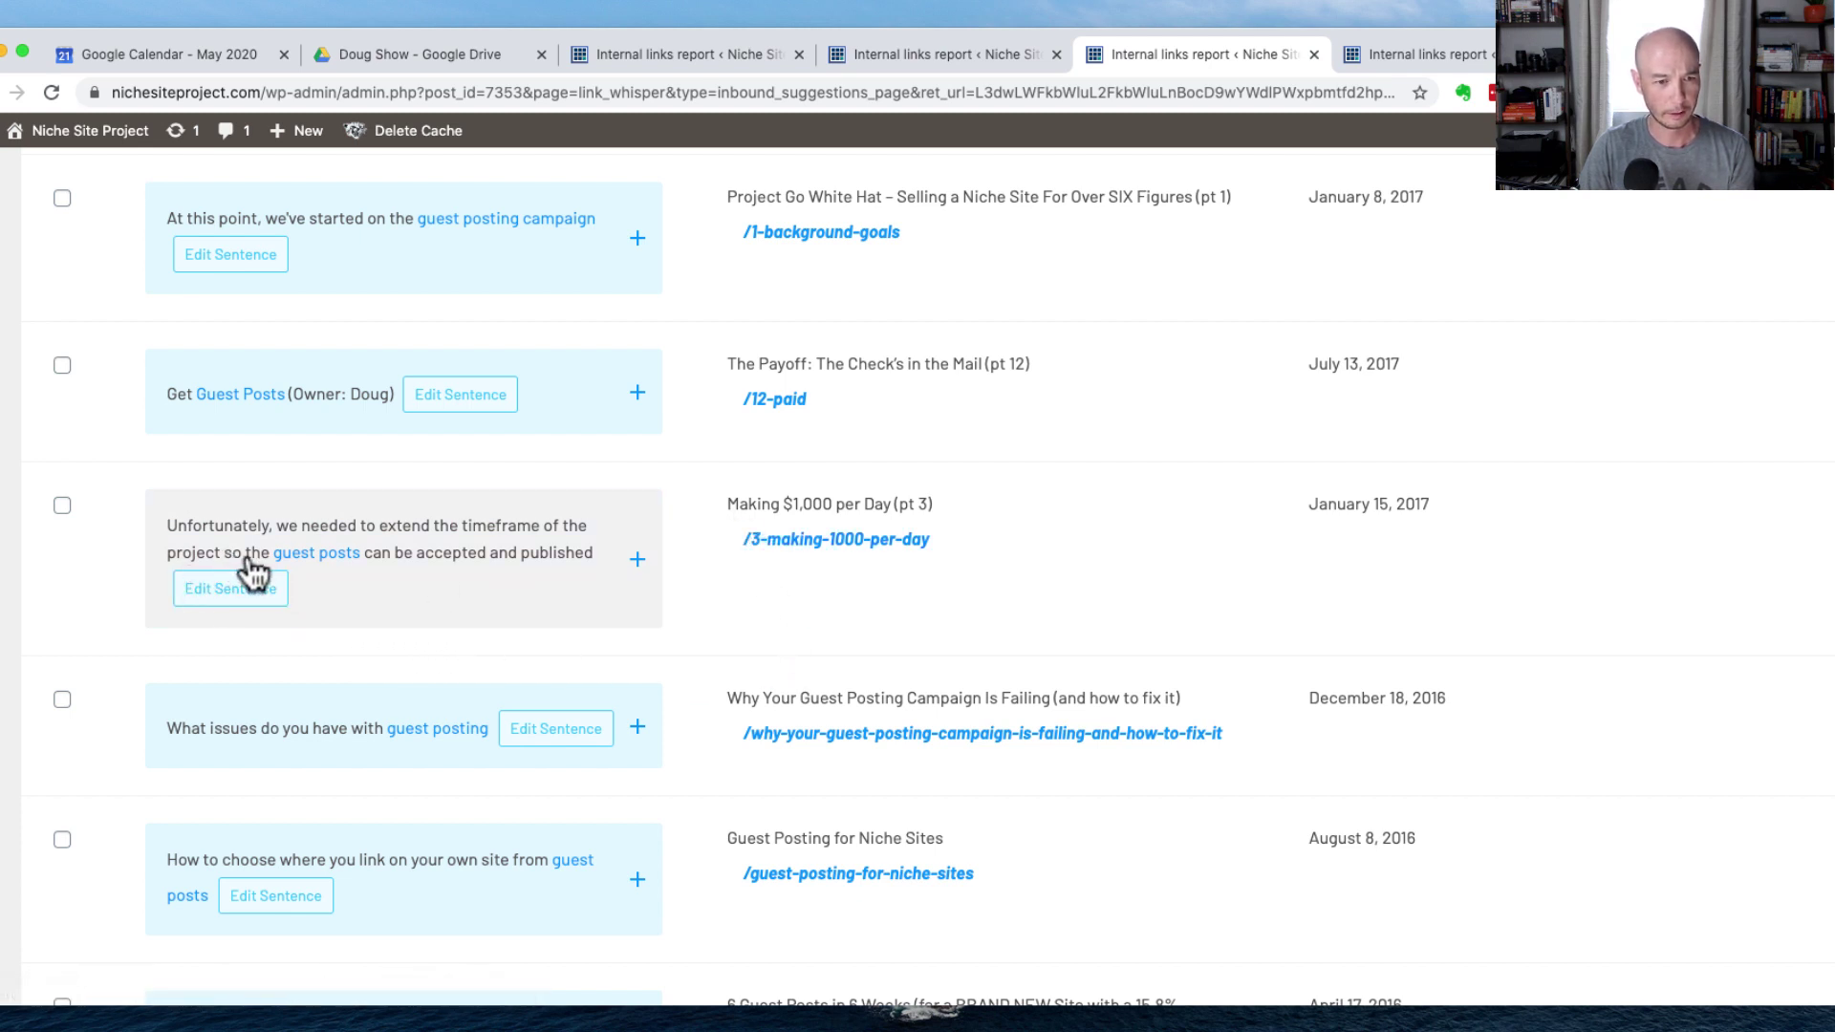
left_click_drag(258, 566, 416, 580)
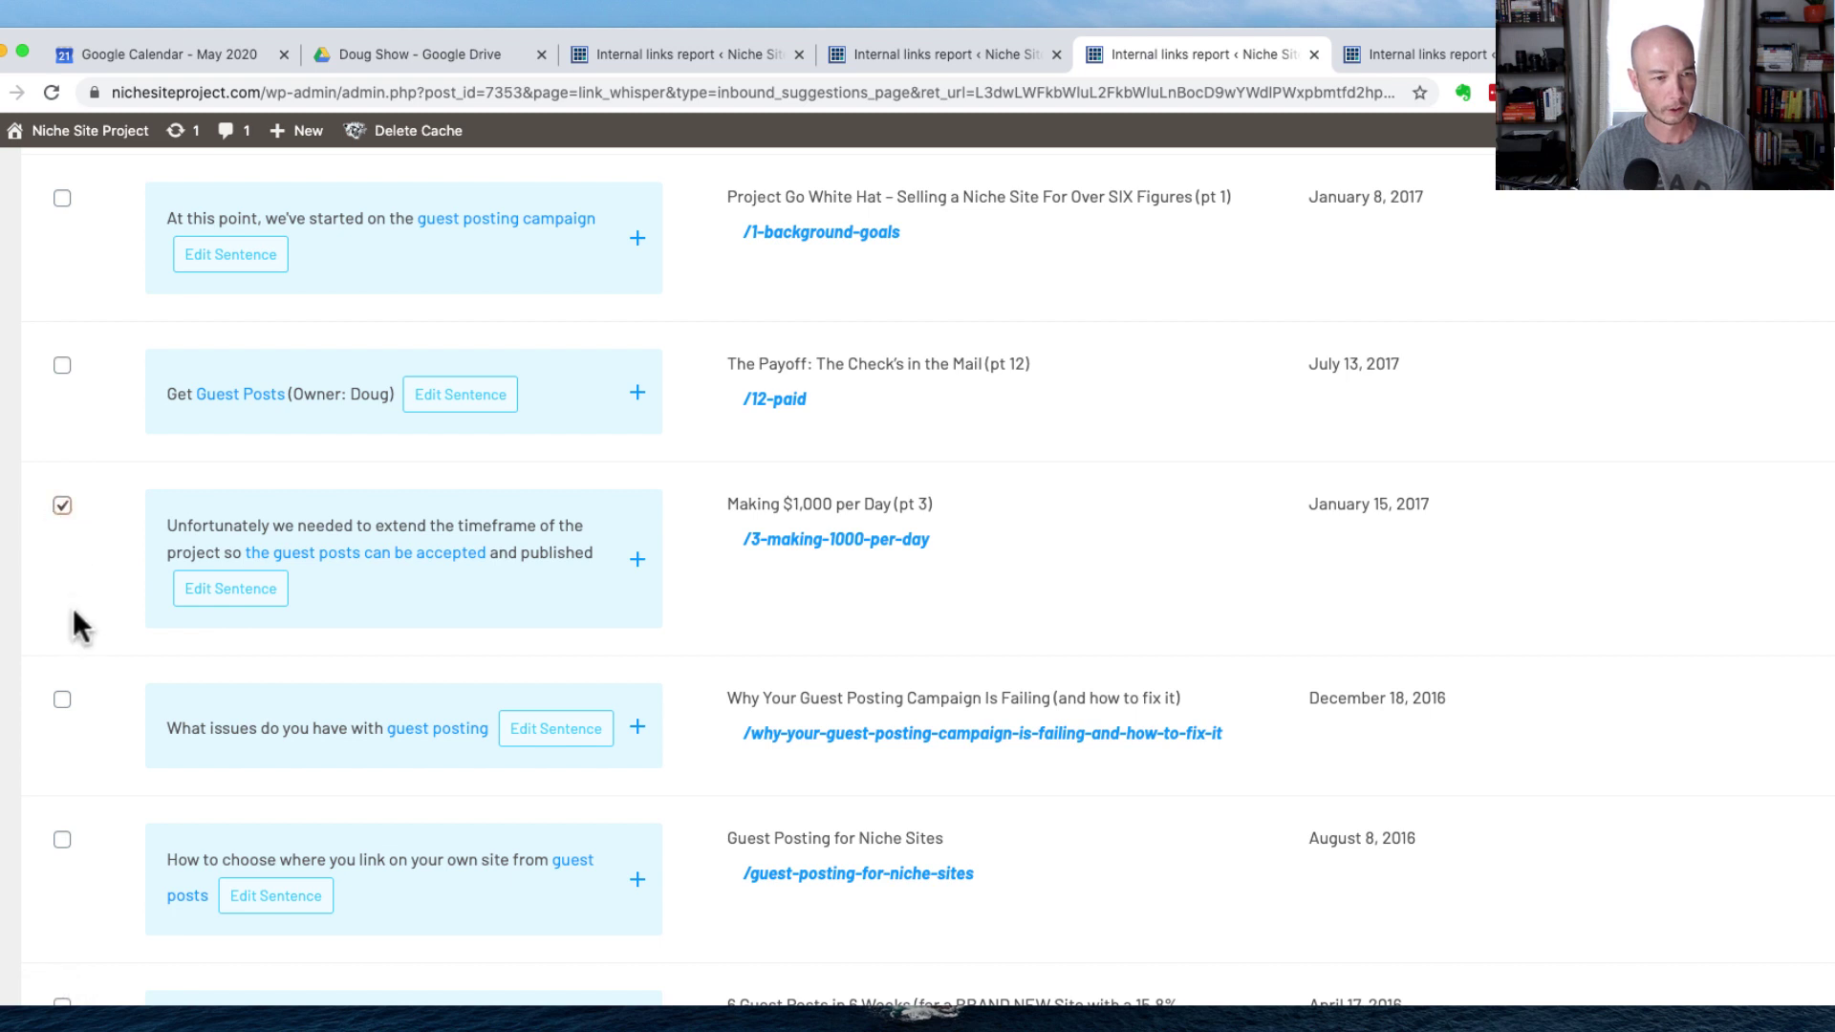
scroll(131, 740, "down", 2)
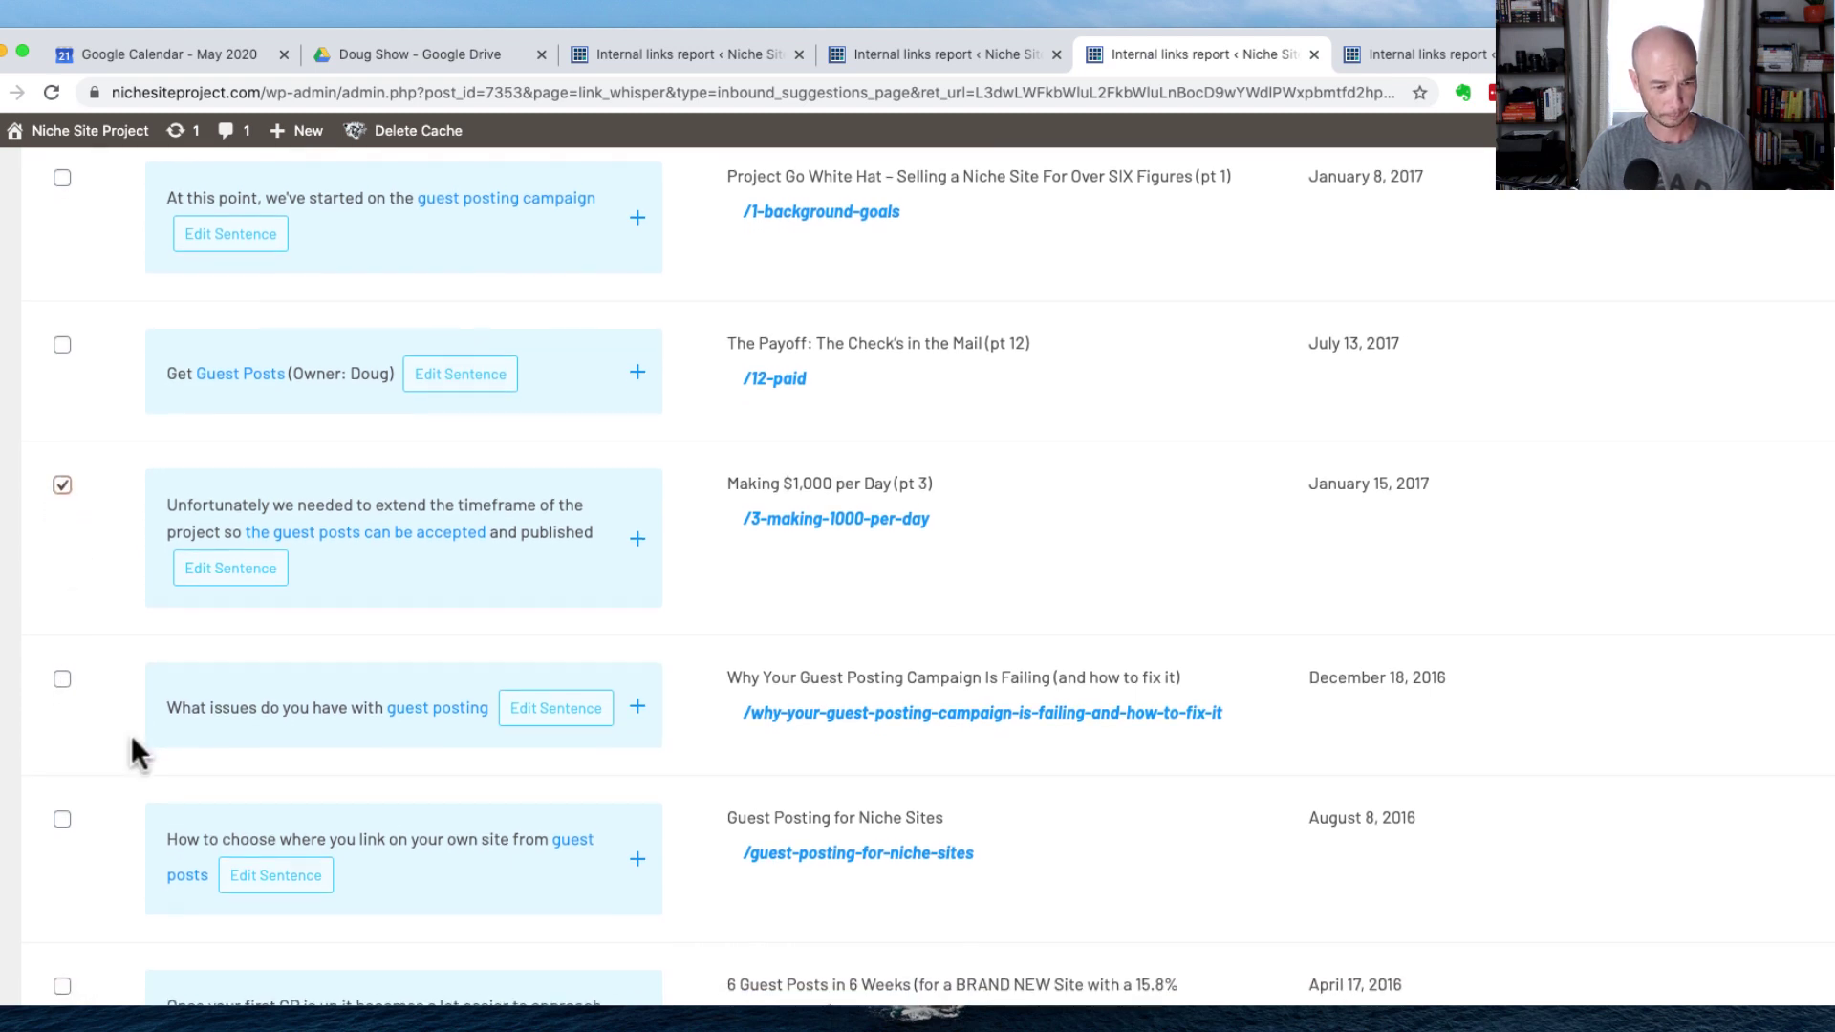
scroll(132, 738, "down", 5)
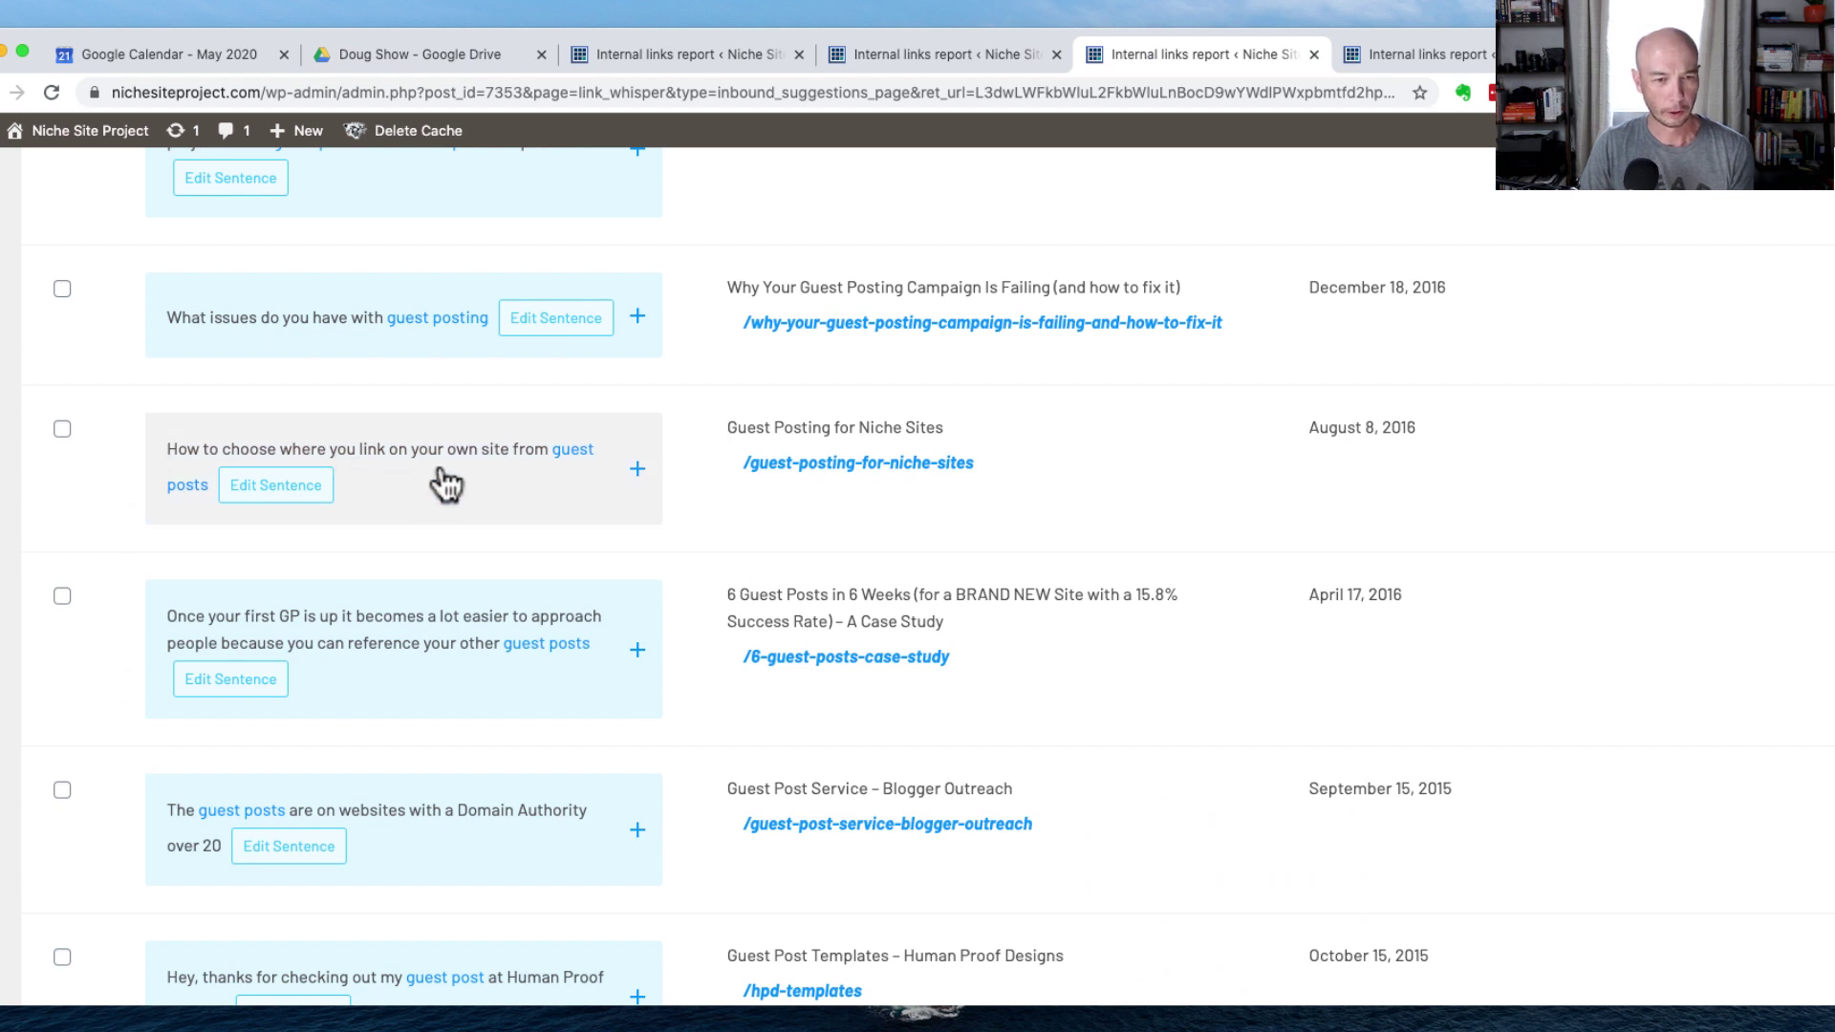
Step: Reword the Guest Posting for Niche Sites sentence, anchor 'where to link on your own site from guest posts', and check it
left_click(304, 499)
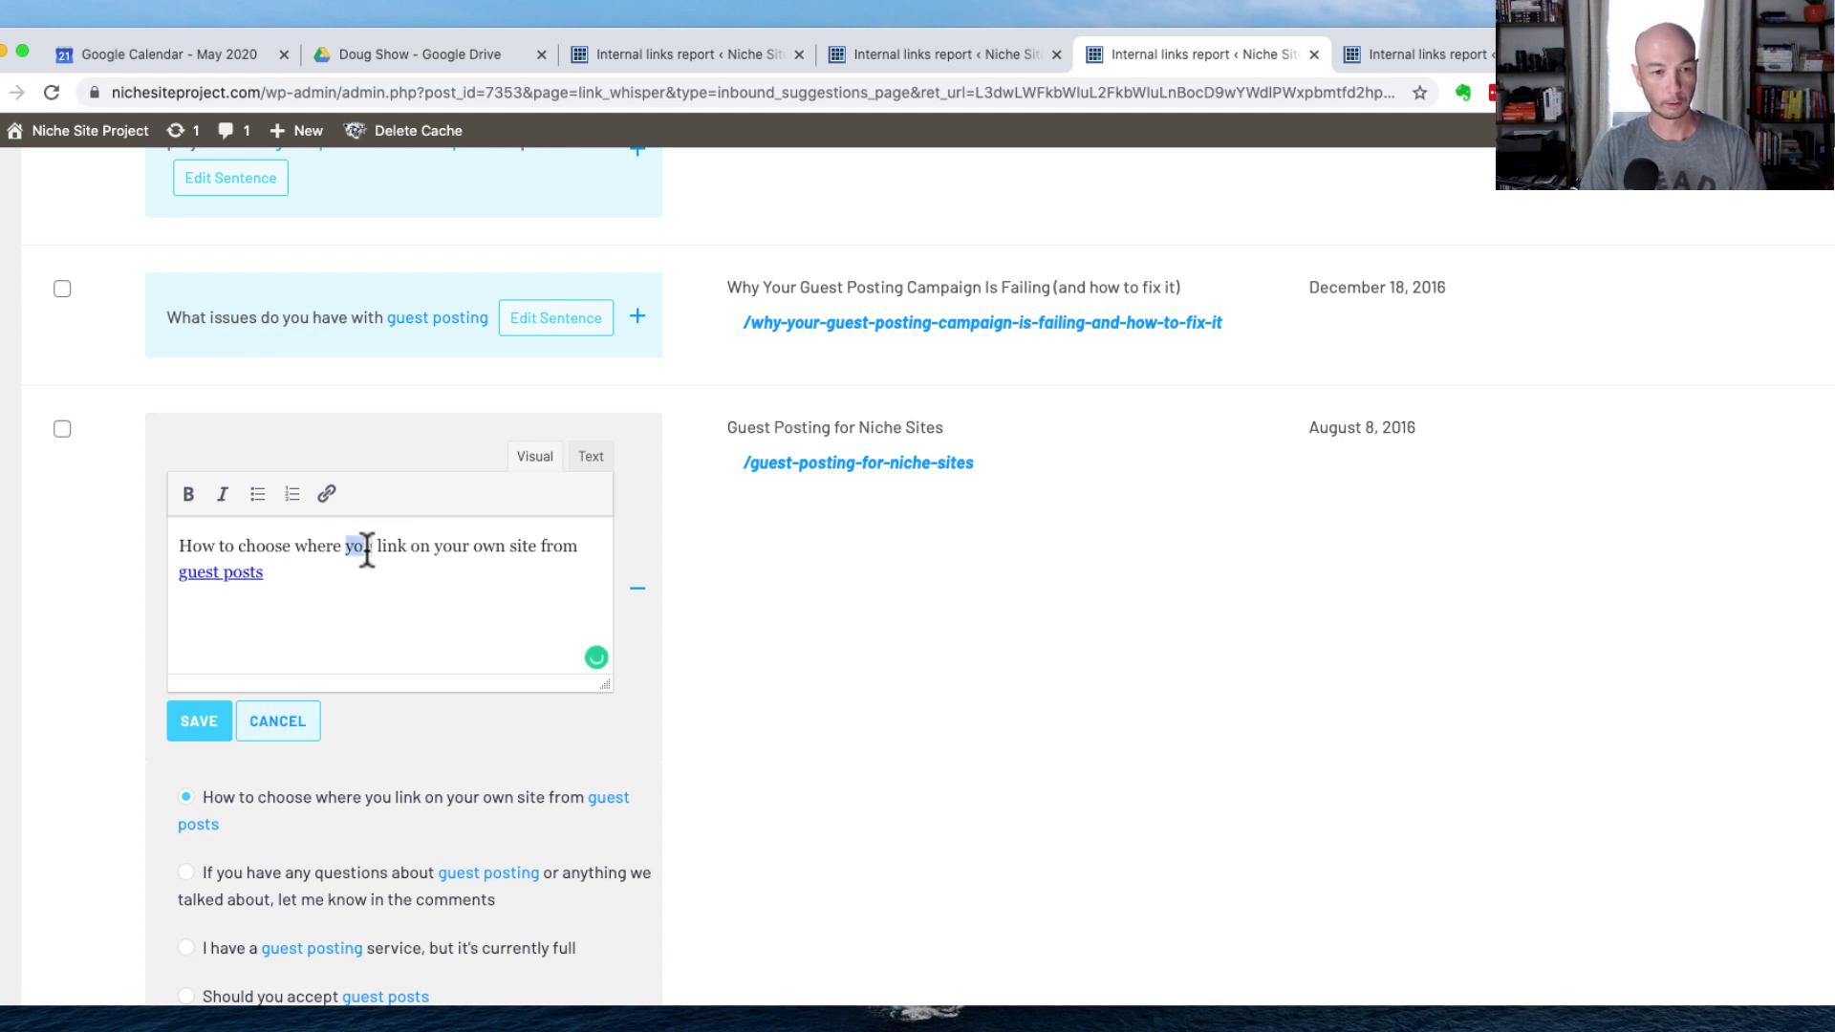
type("to")
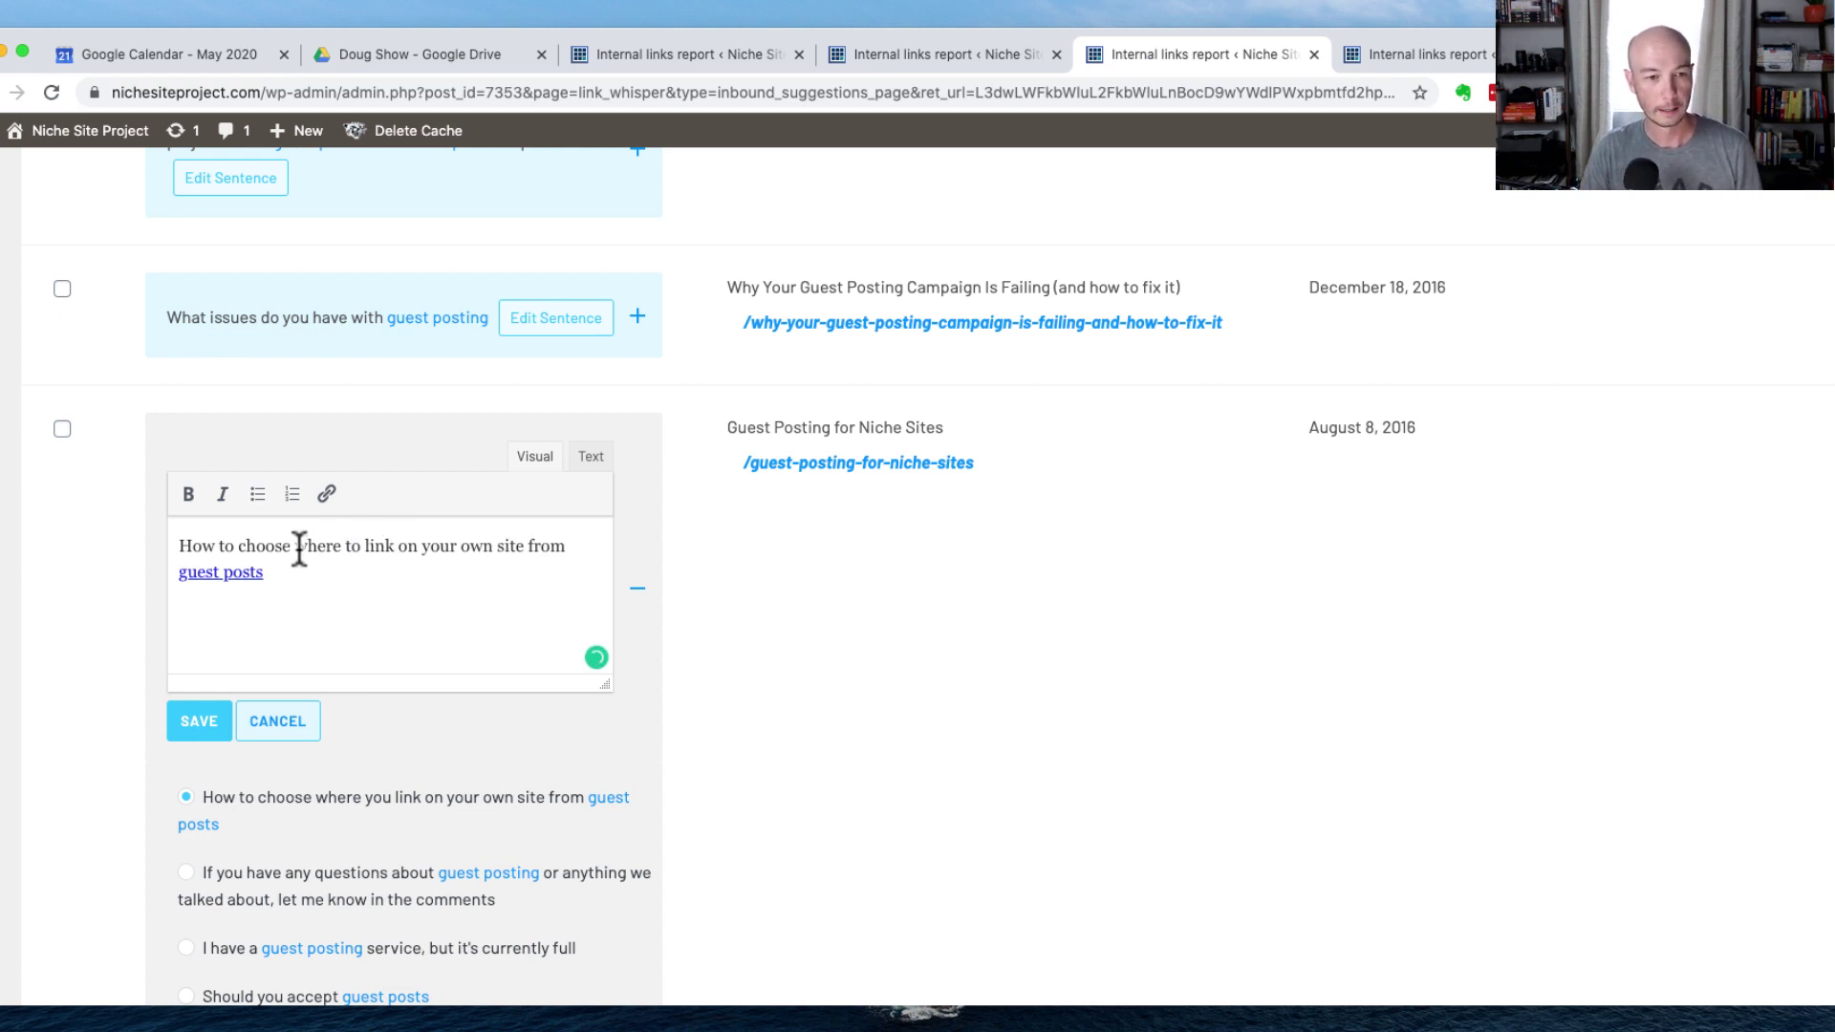
left_click(215, 724)
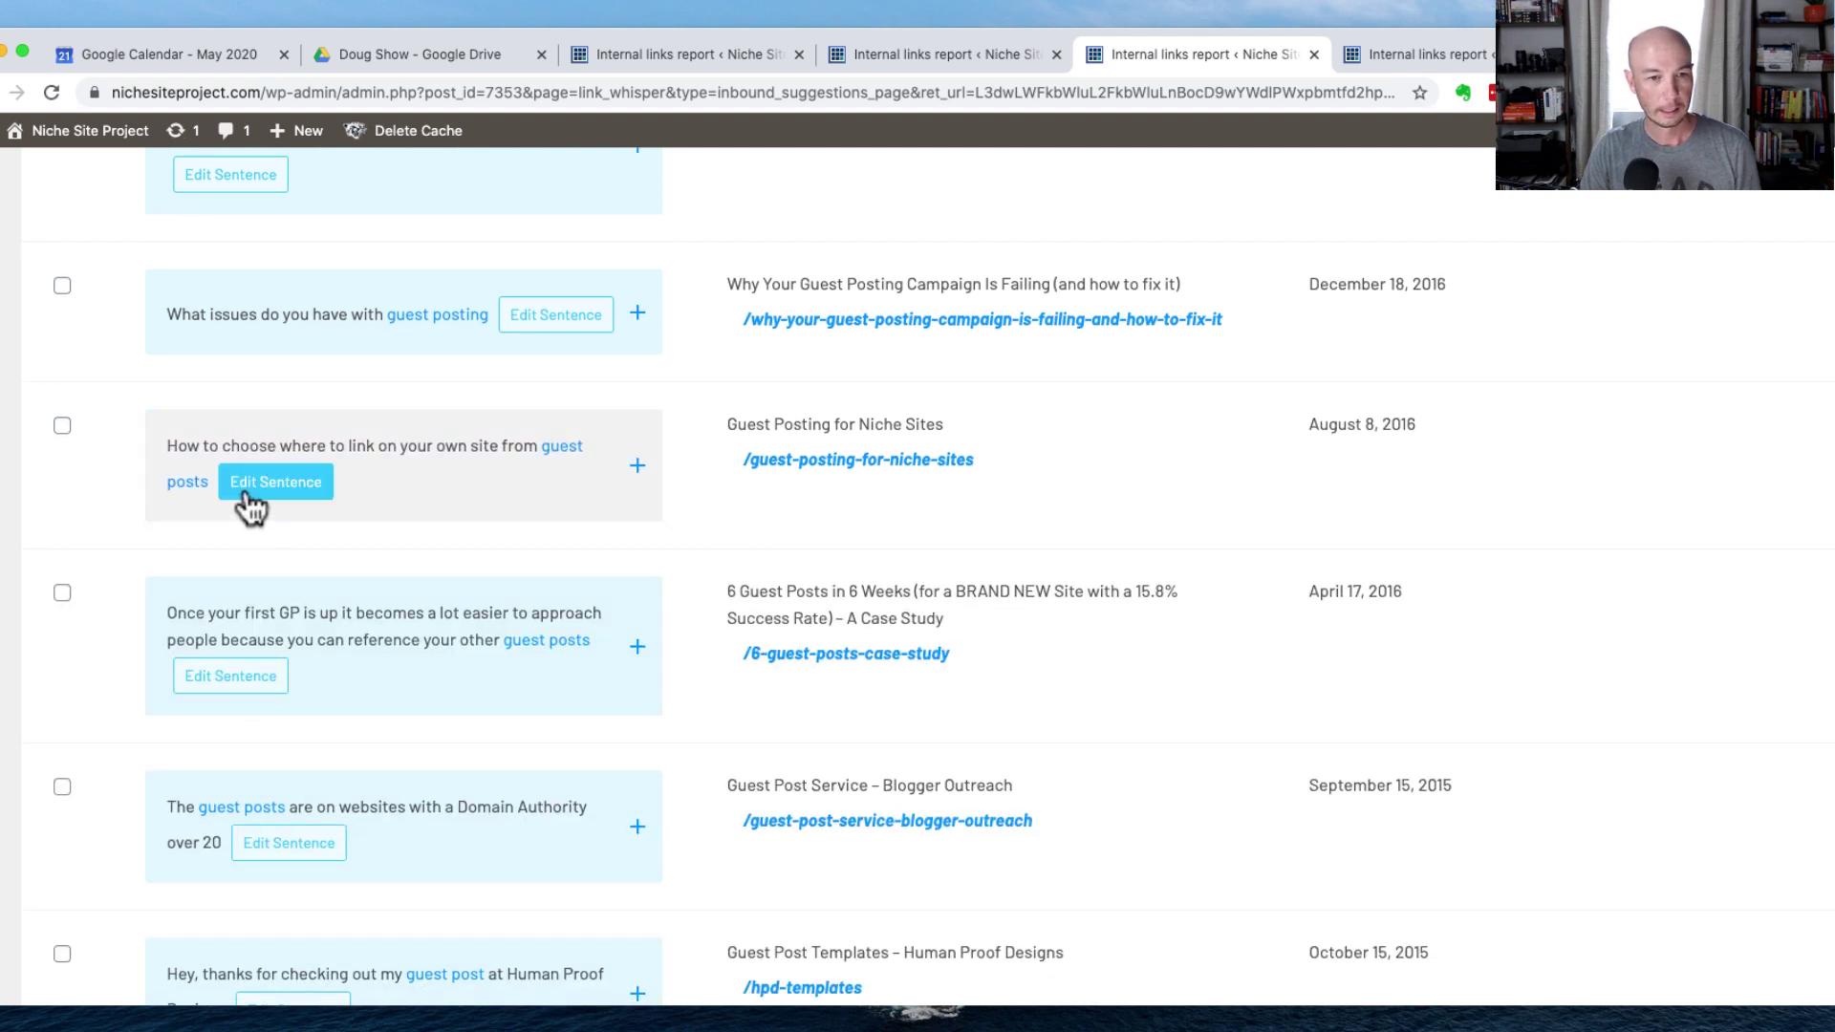
left_click(335, 446)
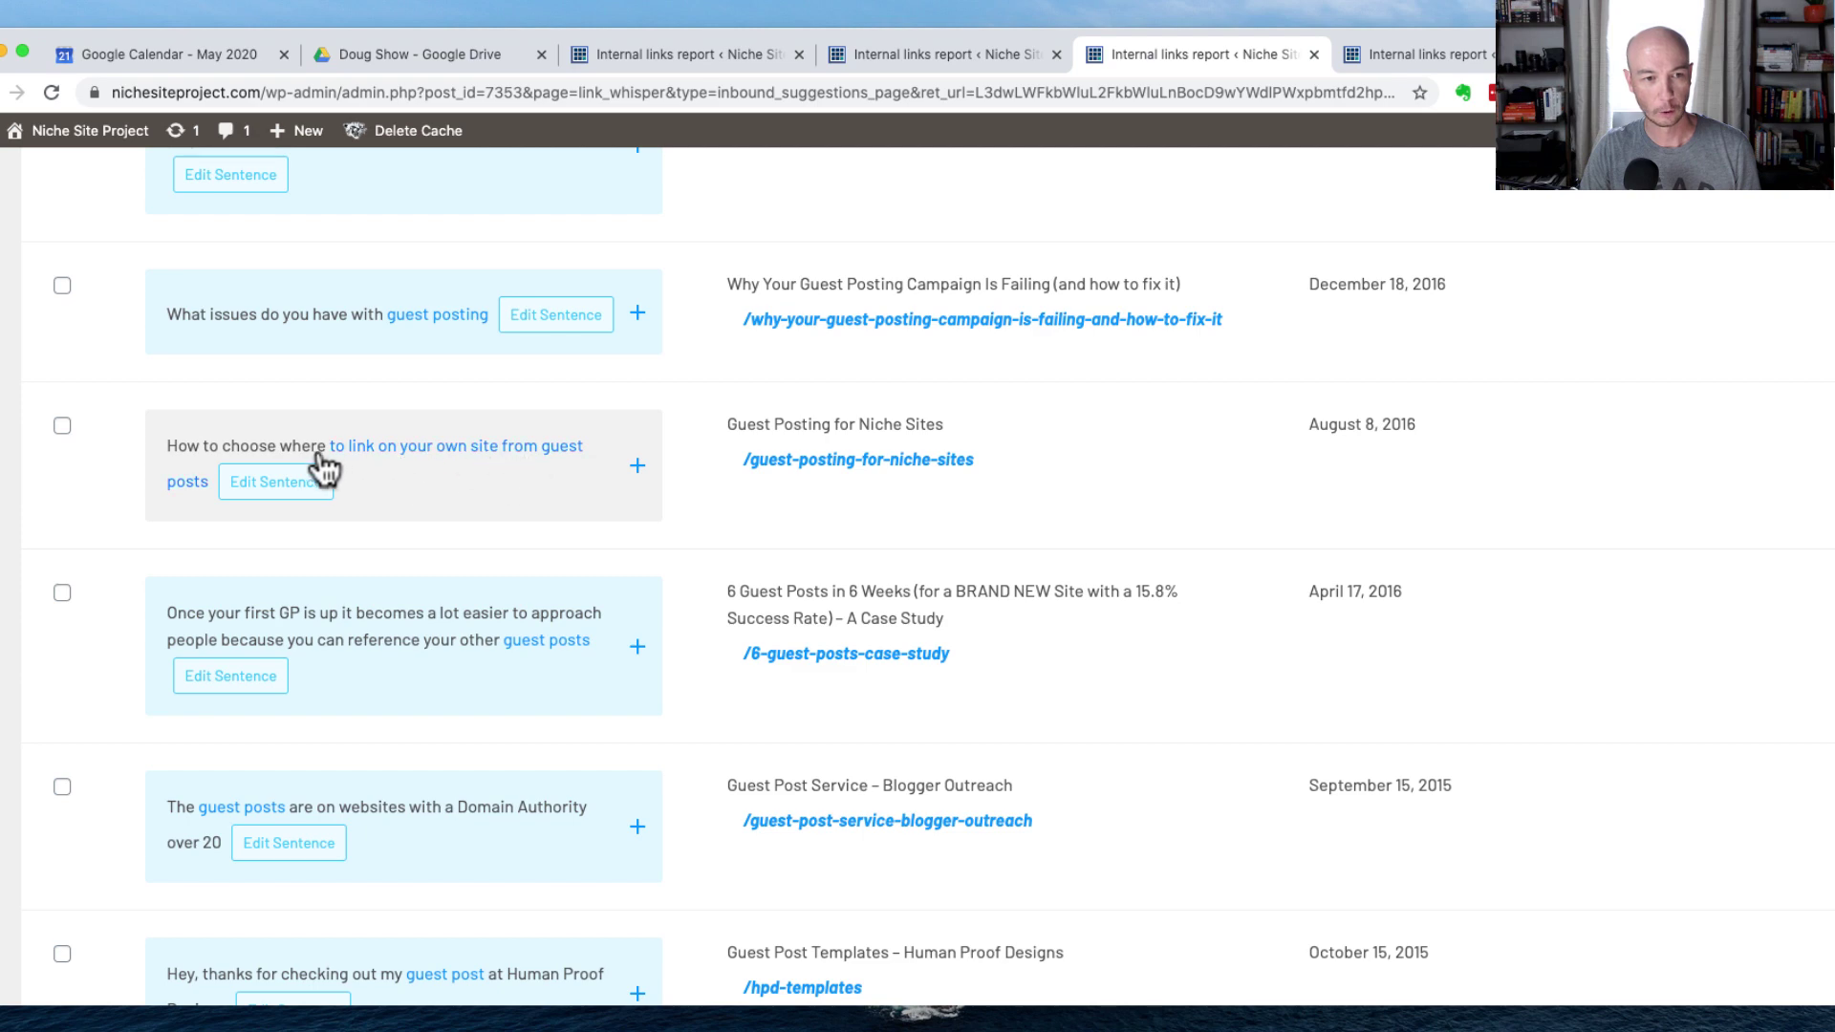
left_click(302, 448)
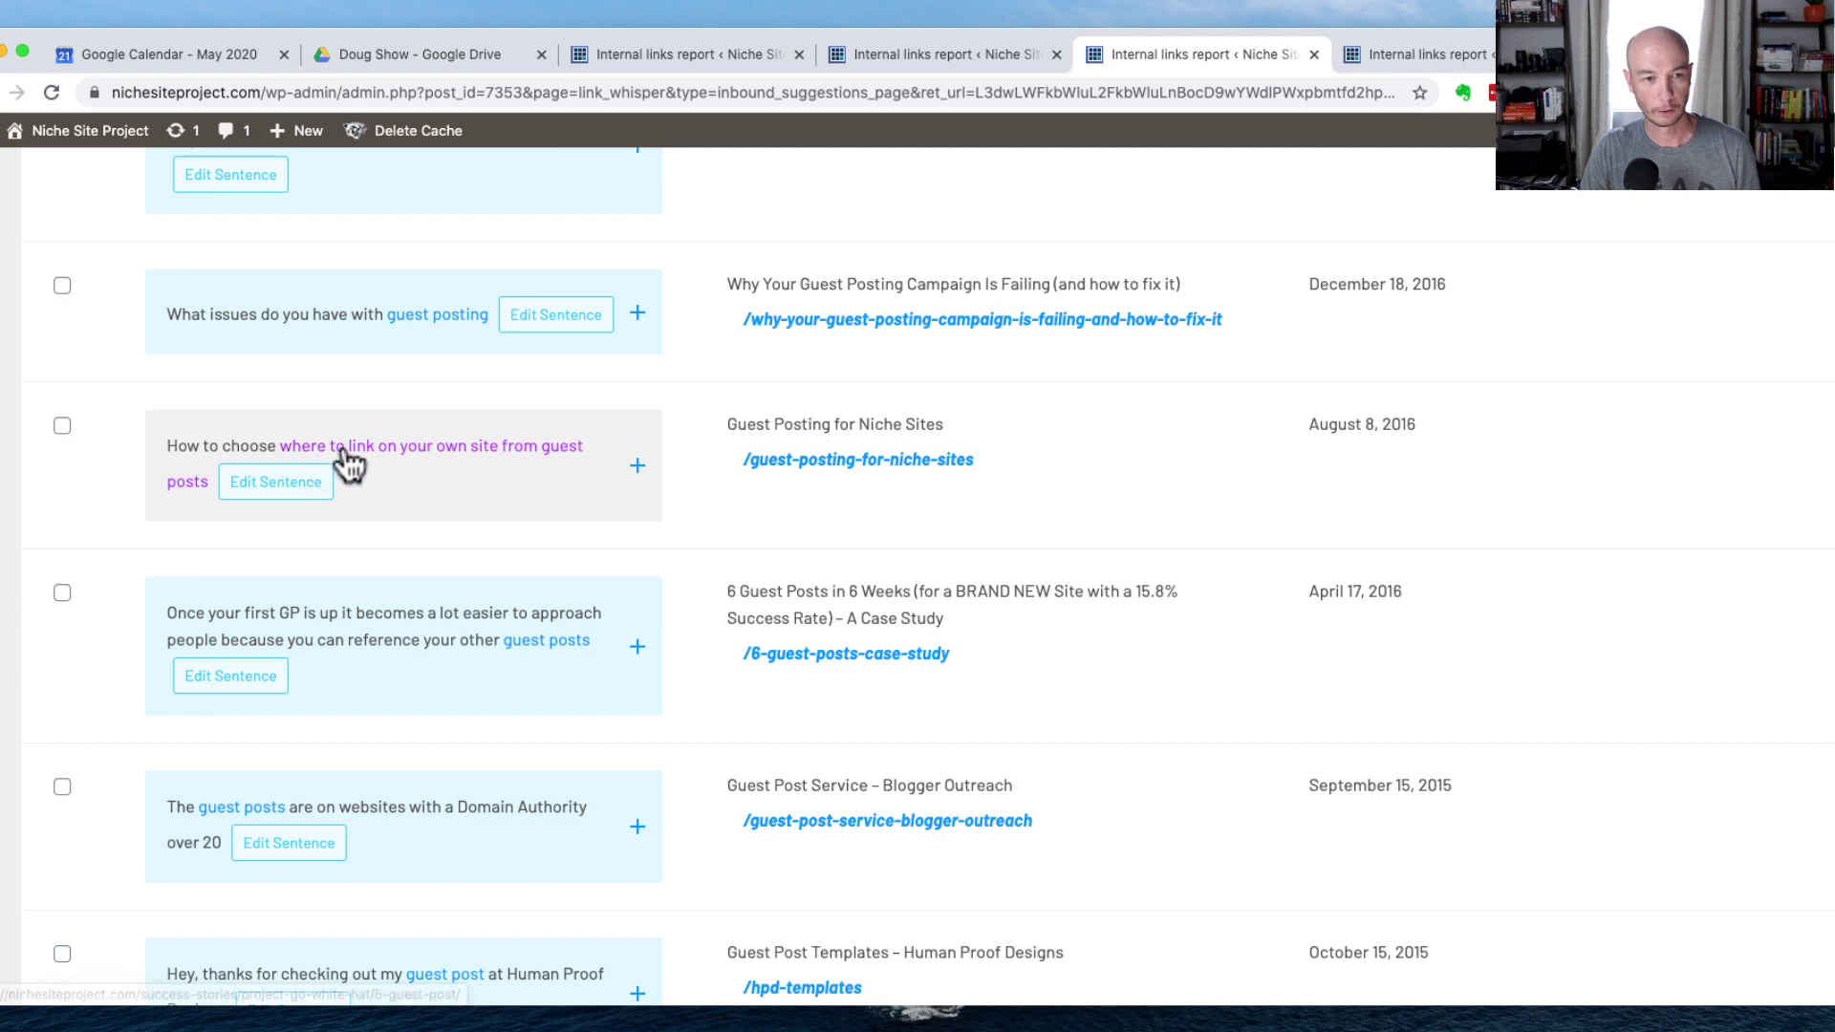
left_click(62, 428)
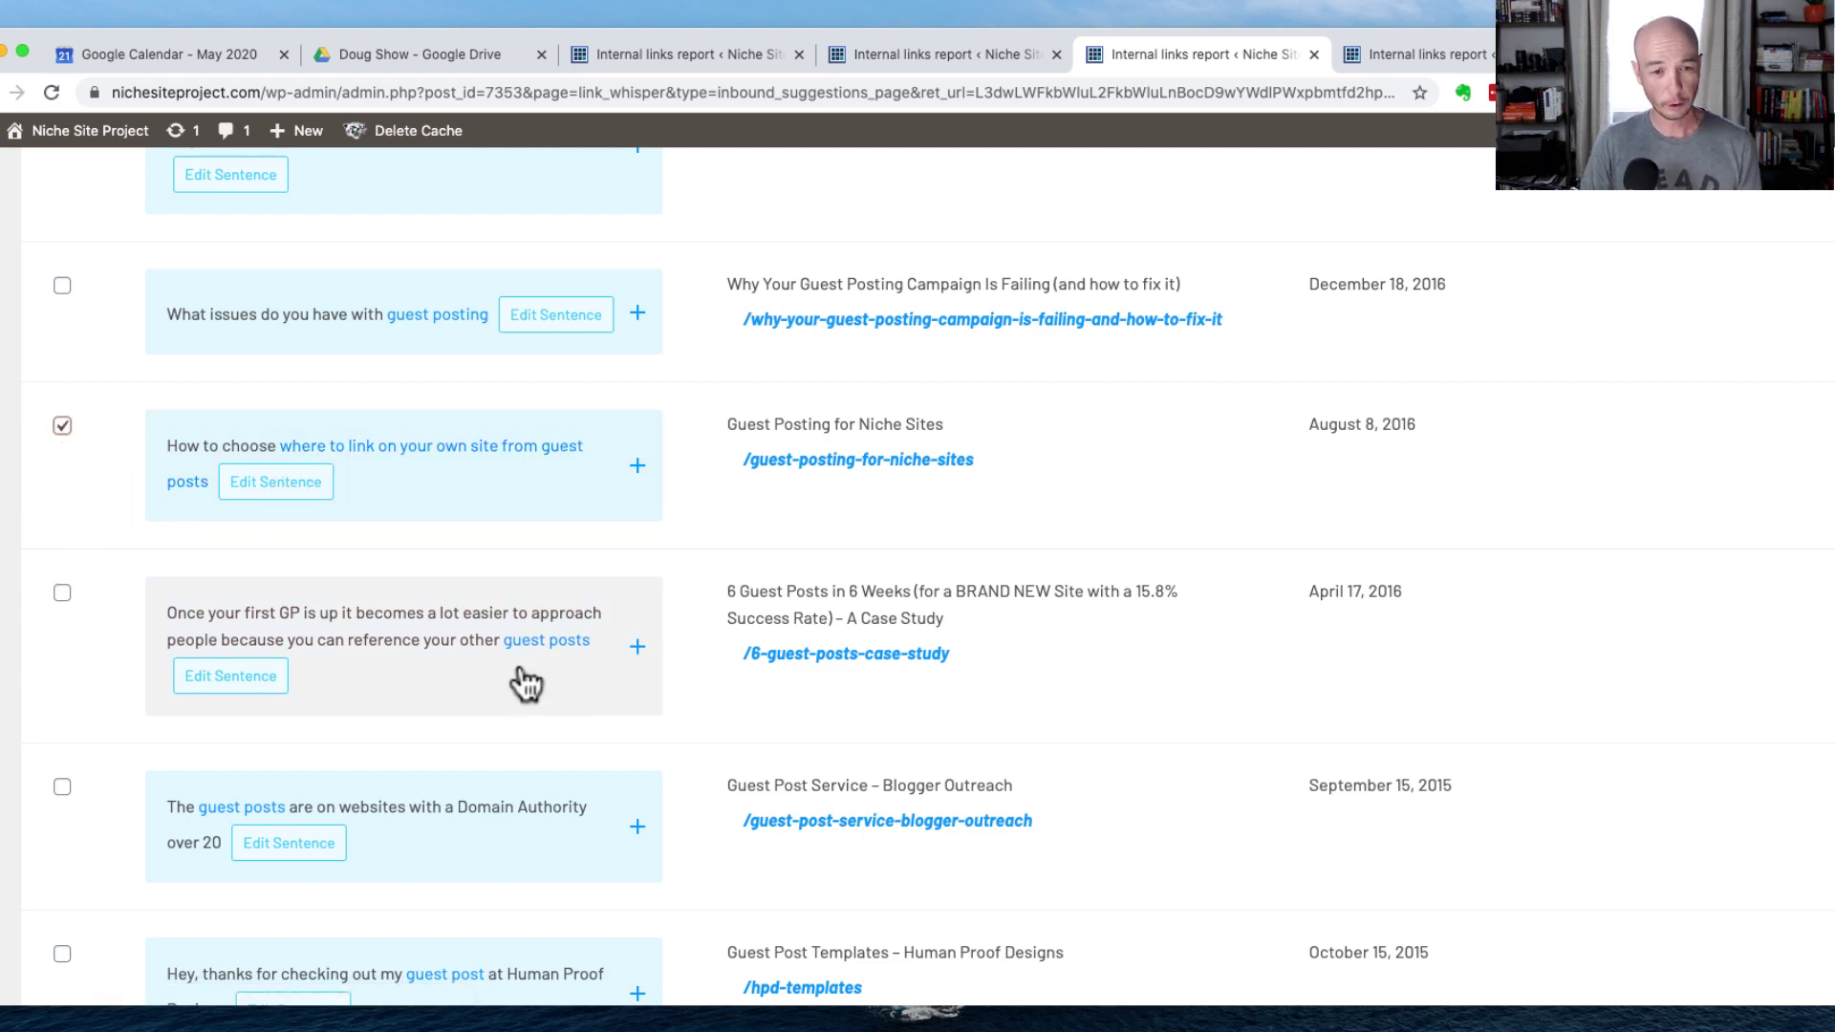
Step: Switch the Blogger Outreach suggestion to the contextual backlinks sentence, anchored 'guest posts have contextual backlinks', and check it
scroll(551, 770, "down", 5)
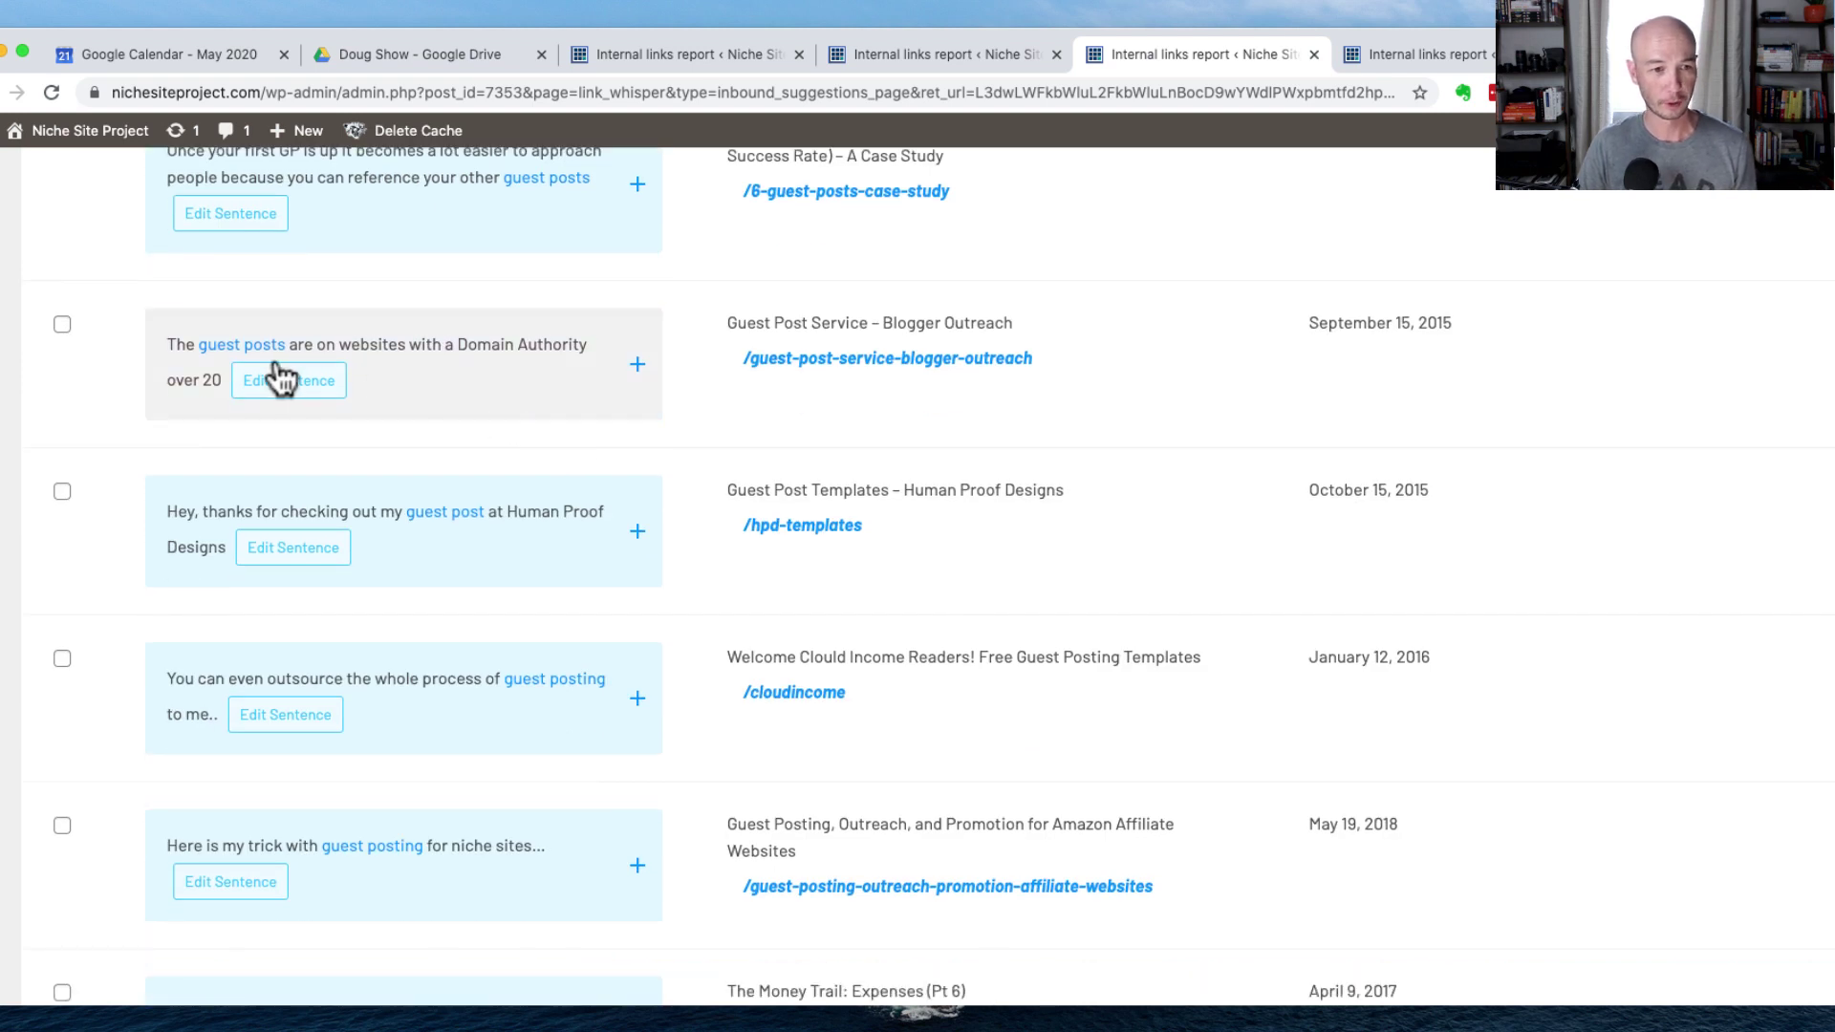
left_click(637, 368)
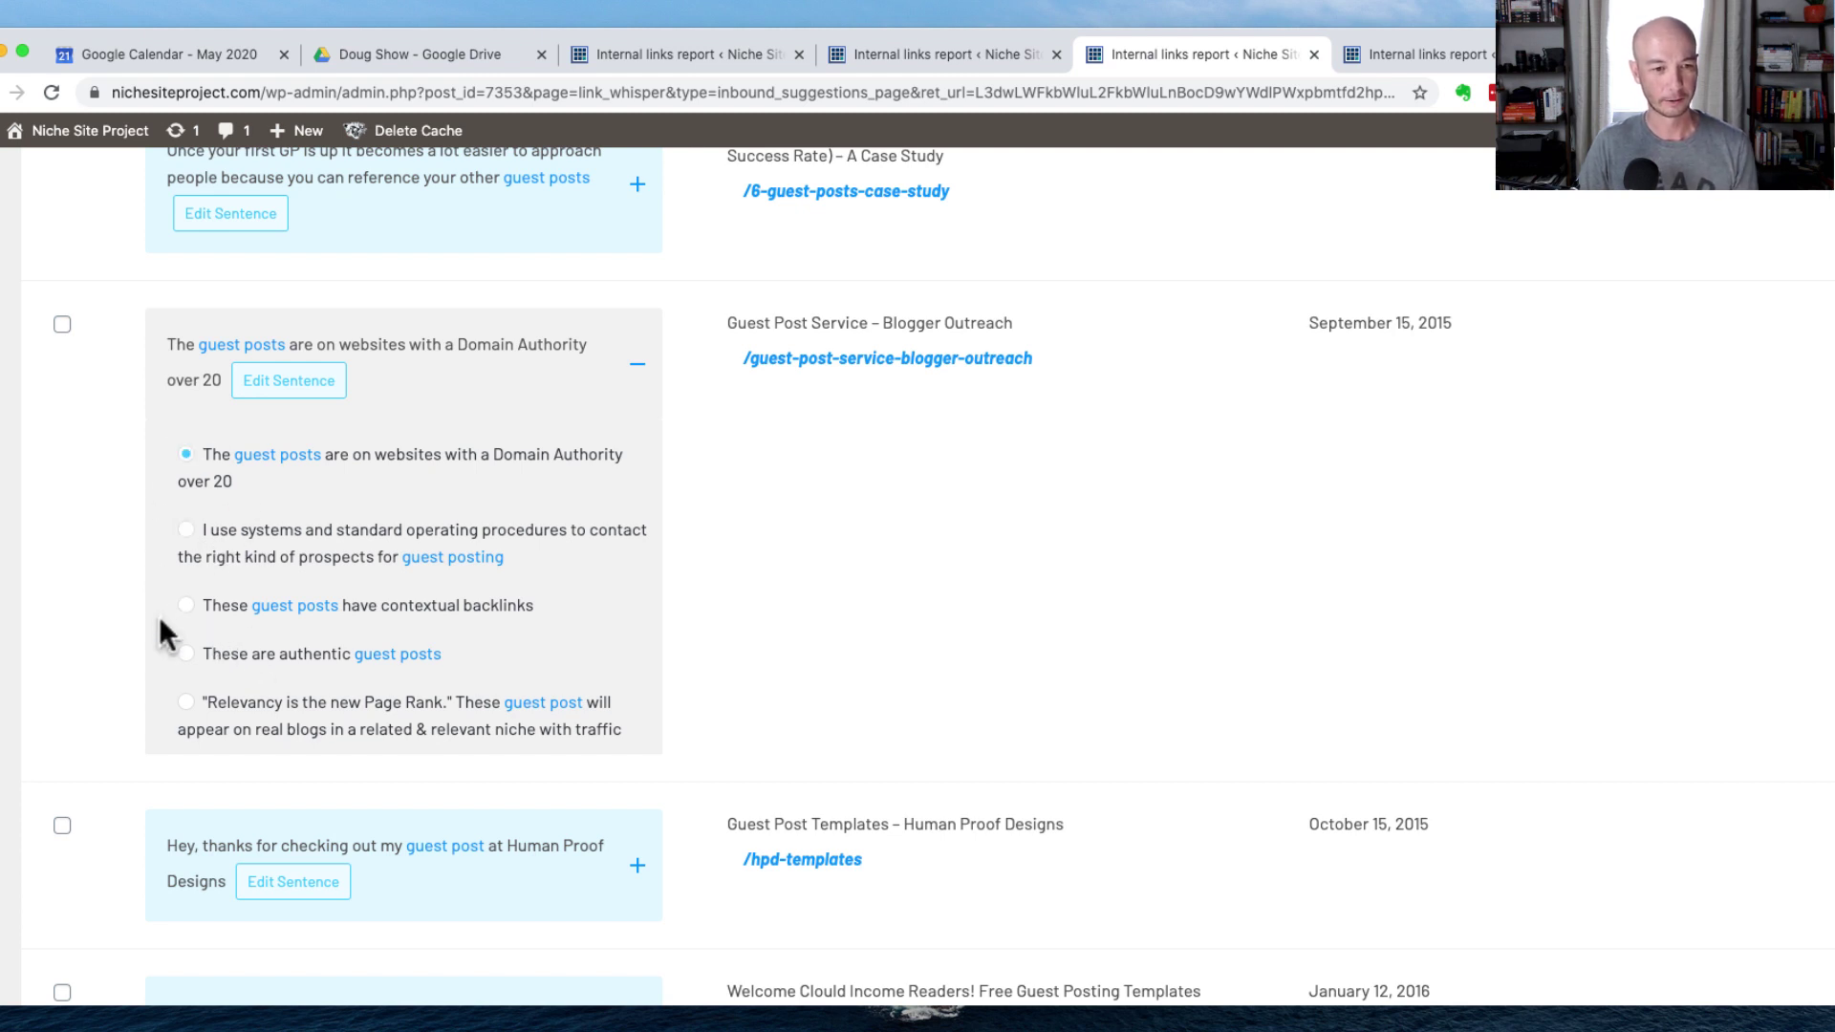
left_click(187, 606)
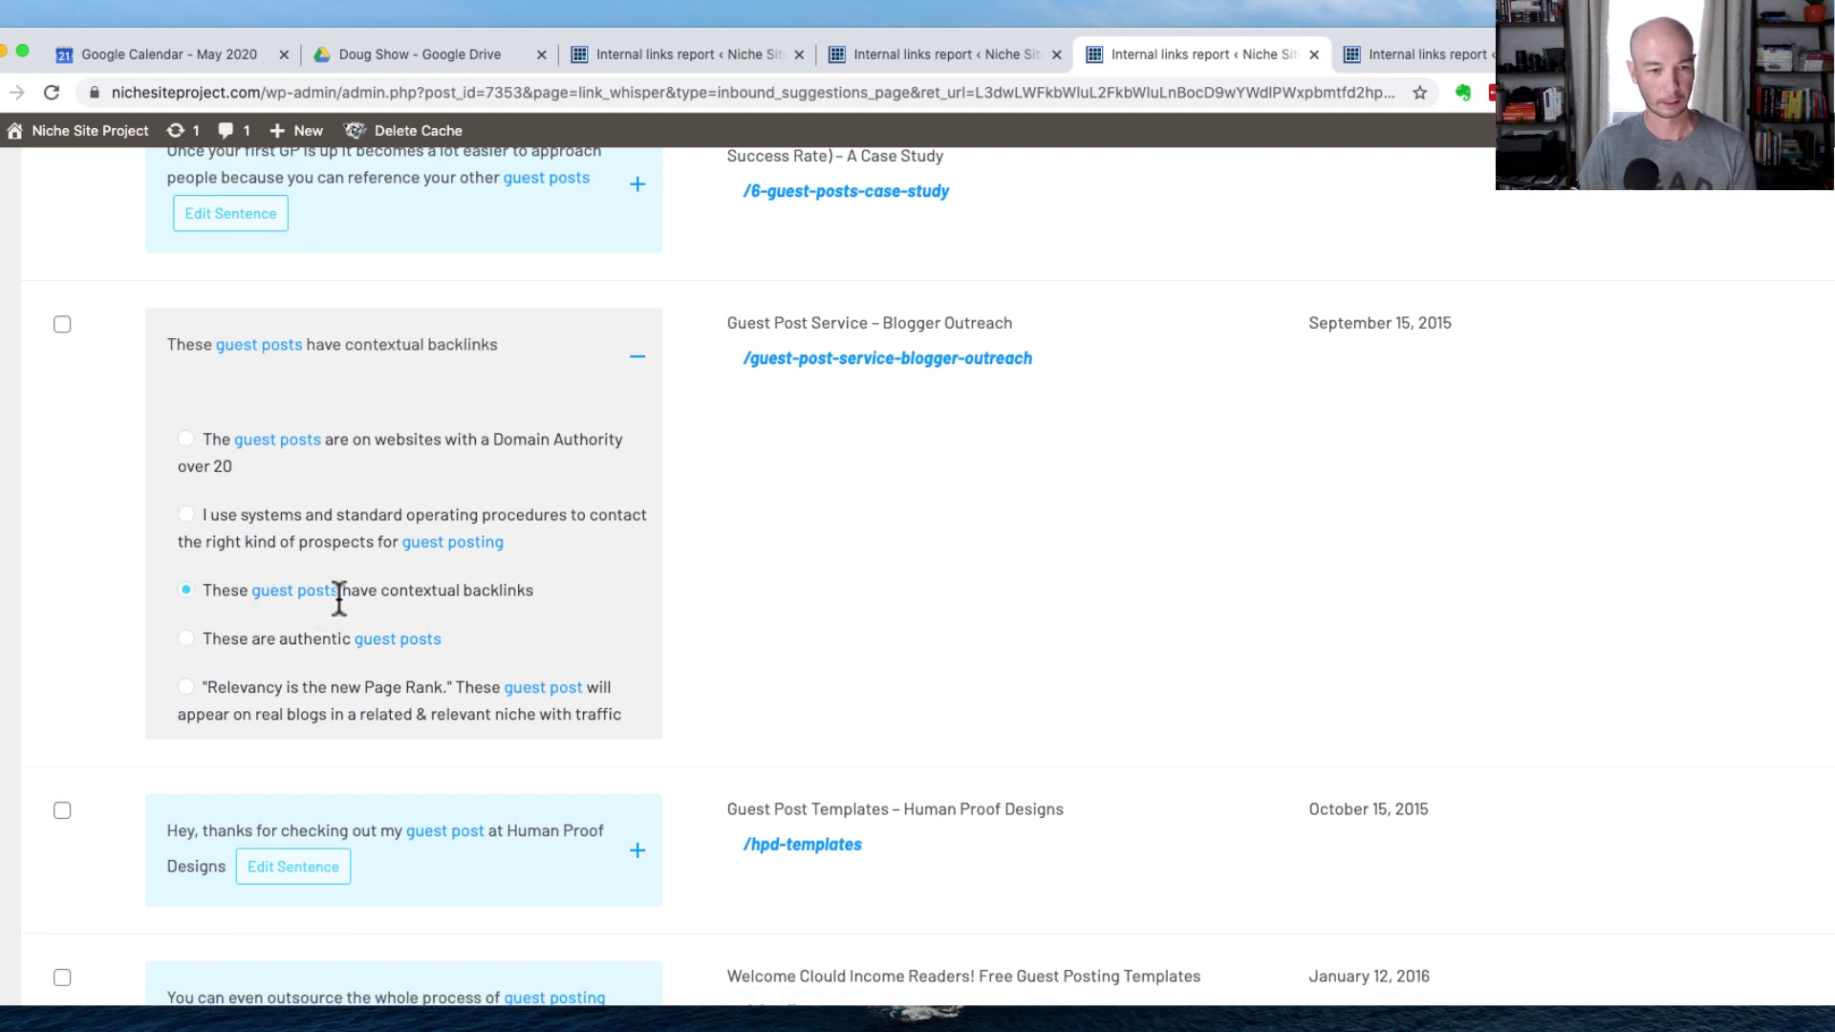
left_click(416, 594)
left_click(516, 597)
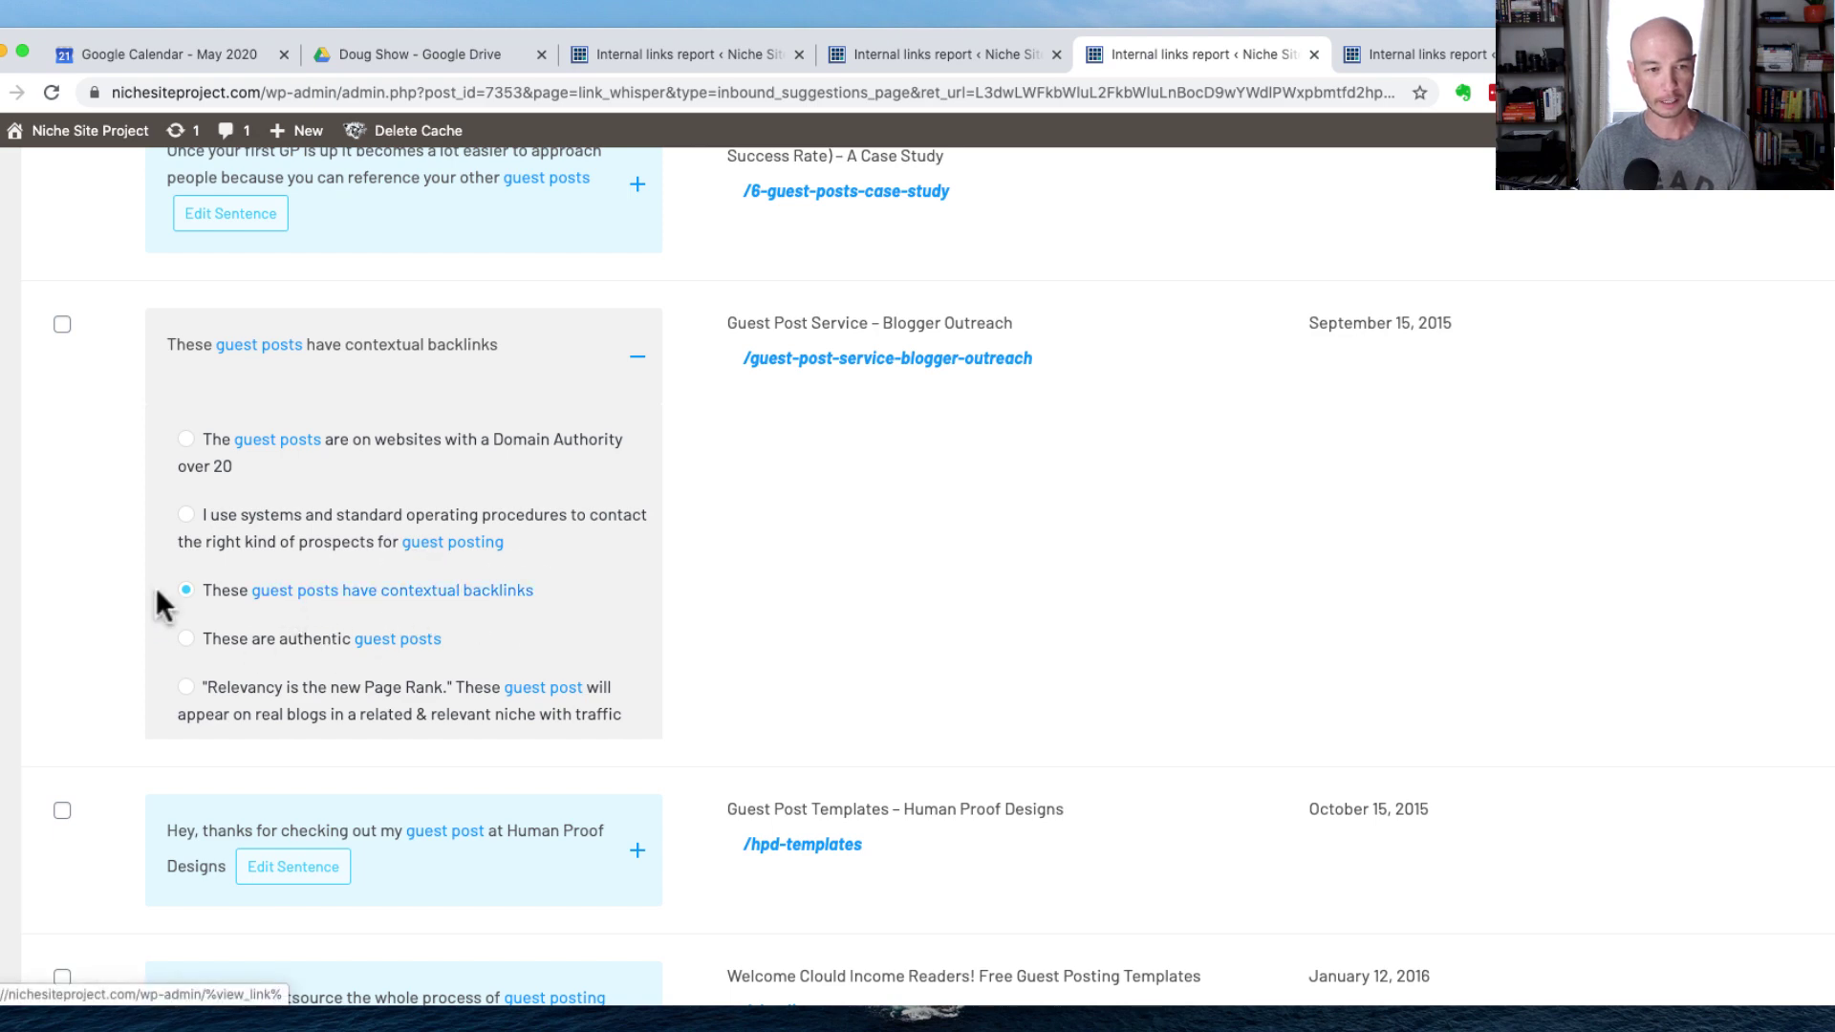
left_click(62, 324)
scroll(115, 564, "up", 15)
Step: Add the checked inbound links, confirm the success message, and return to the Internal links report
left_click(99, 443)
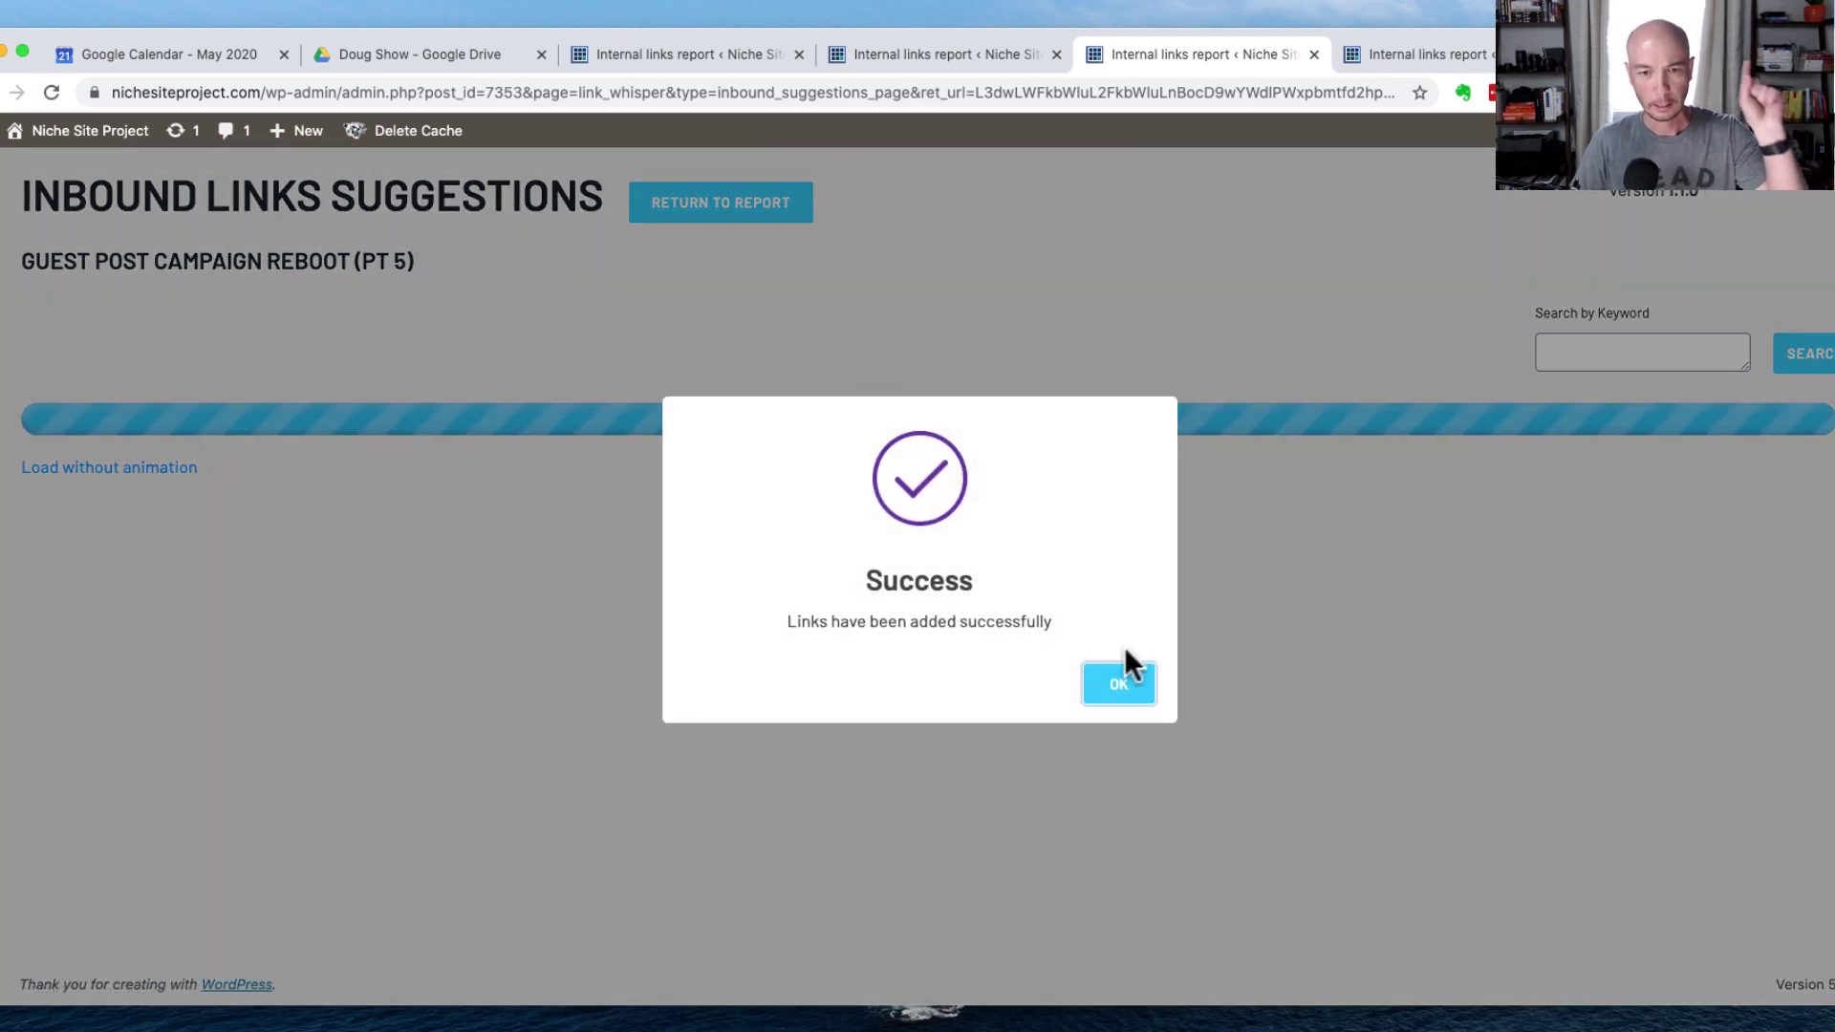
left_click(1125, 677)
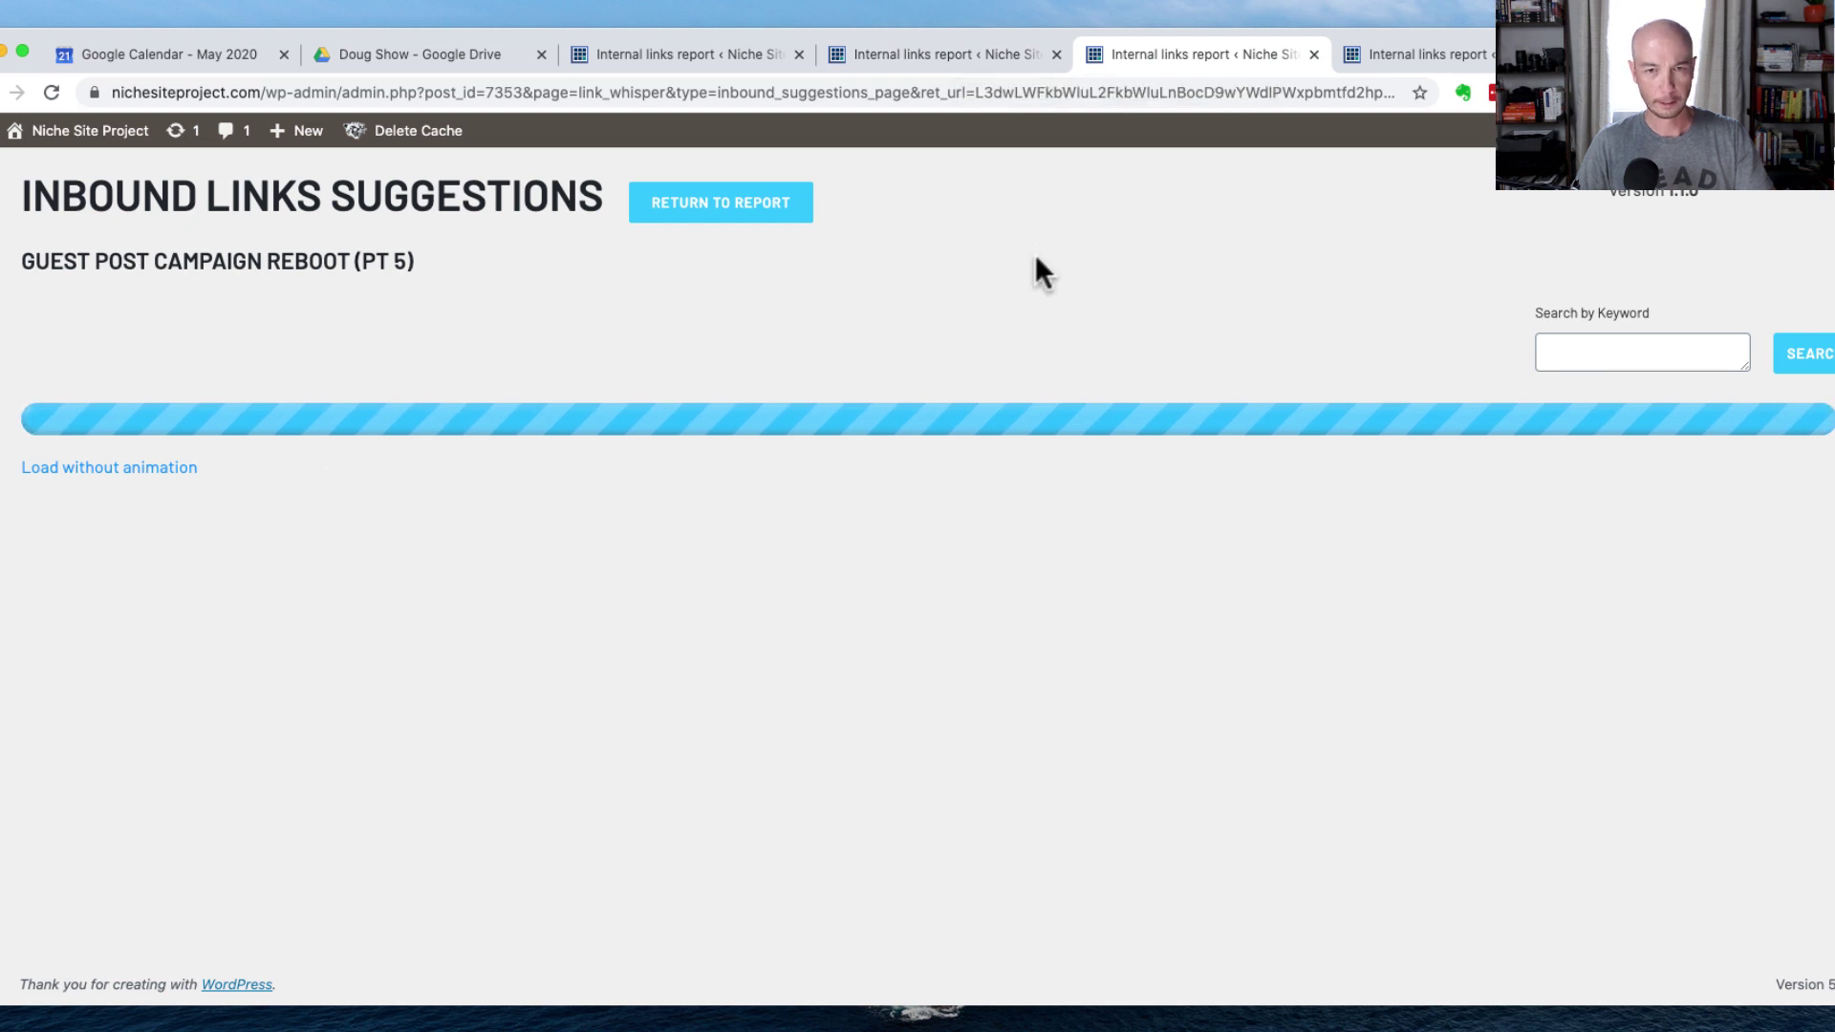
left_click(947, 56)
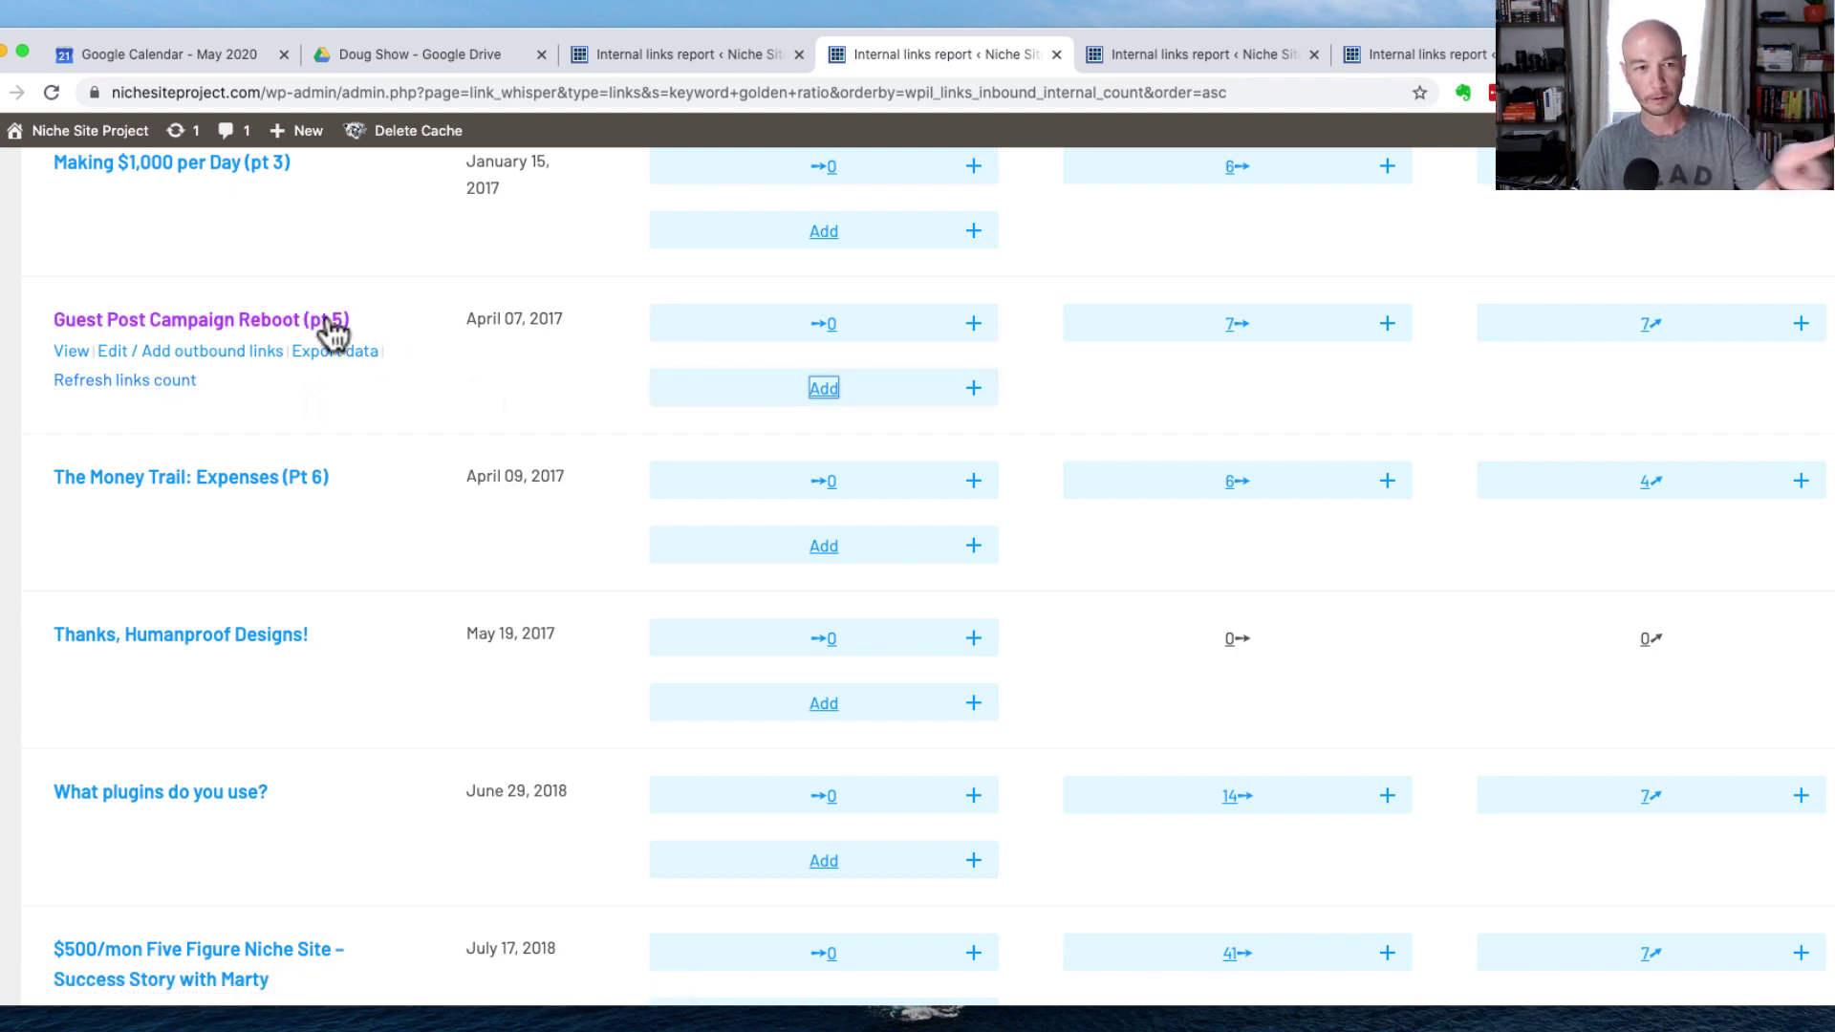
Step: Refresh link counts for Guest Post Campaign Reboot (pt 5), confirm 4 inbound links, and close the stats page
left_click(184, 385)
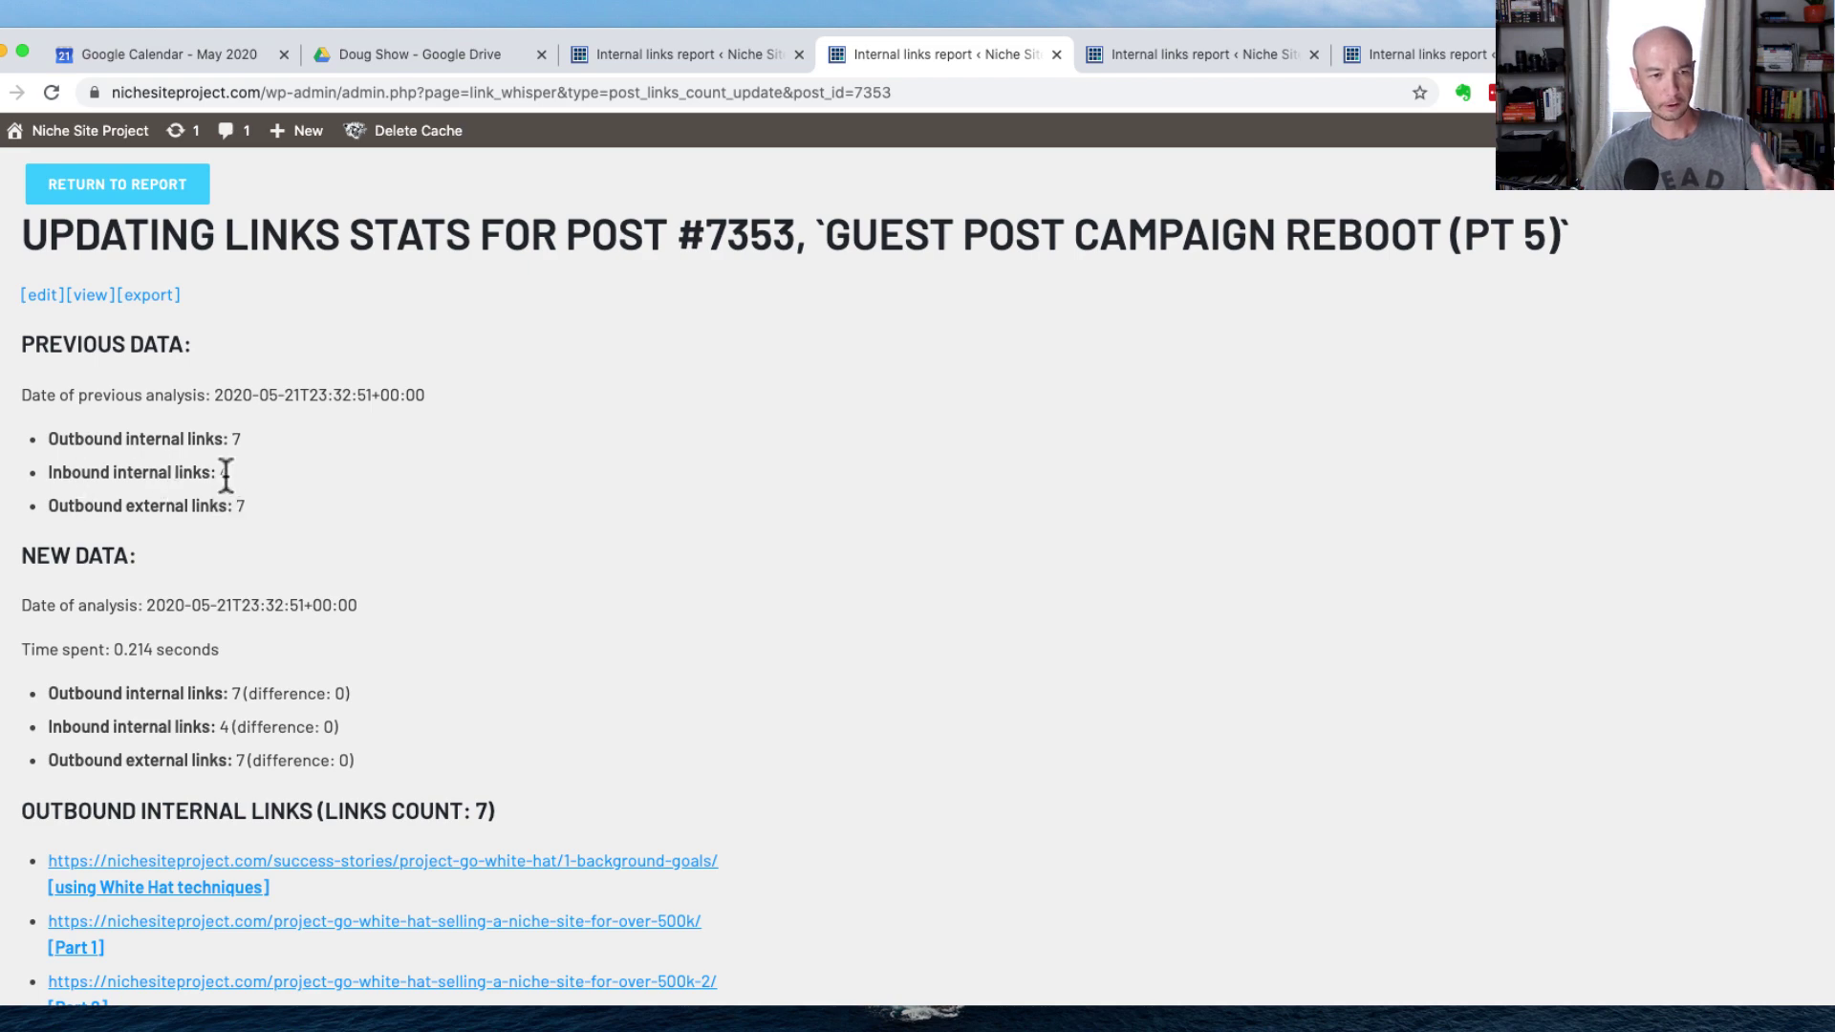
scroll(527, 552, "down", 5)
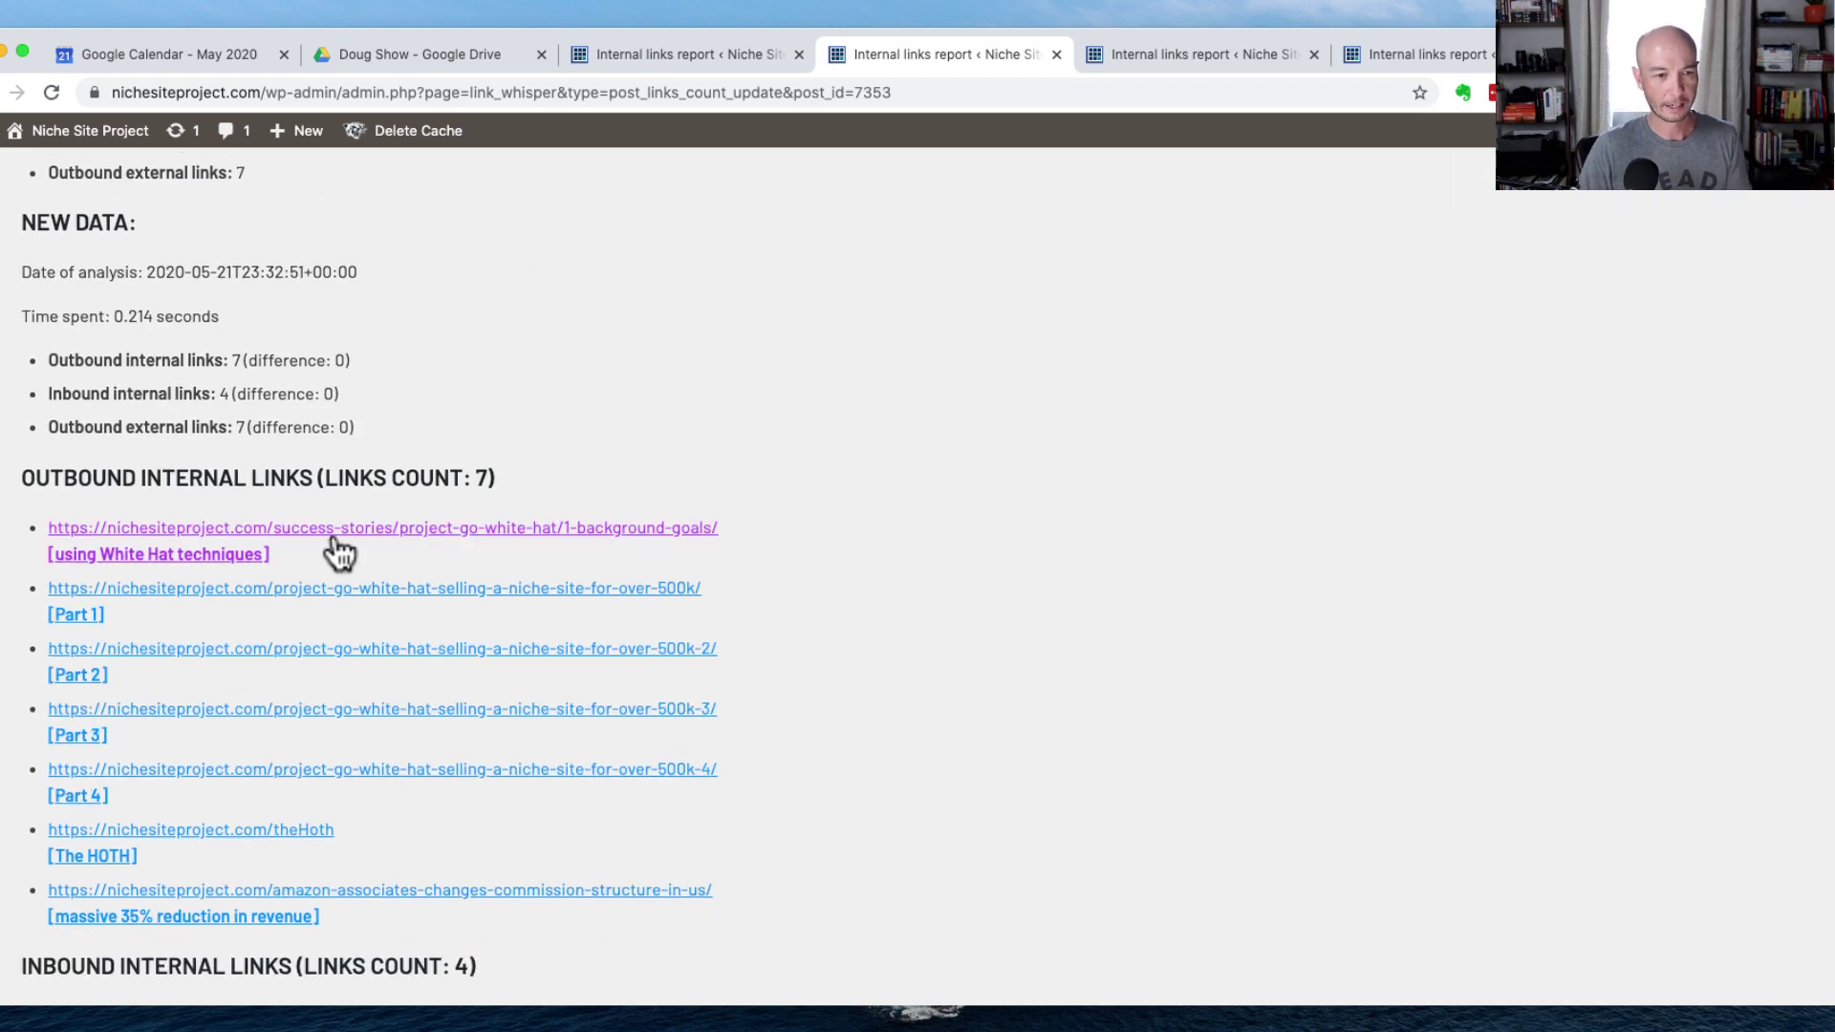
scroll(576, 753, "down", 10)
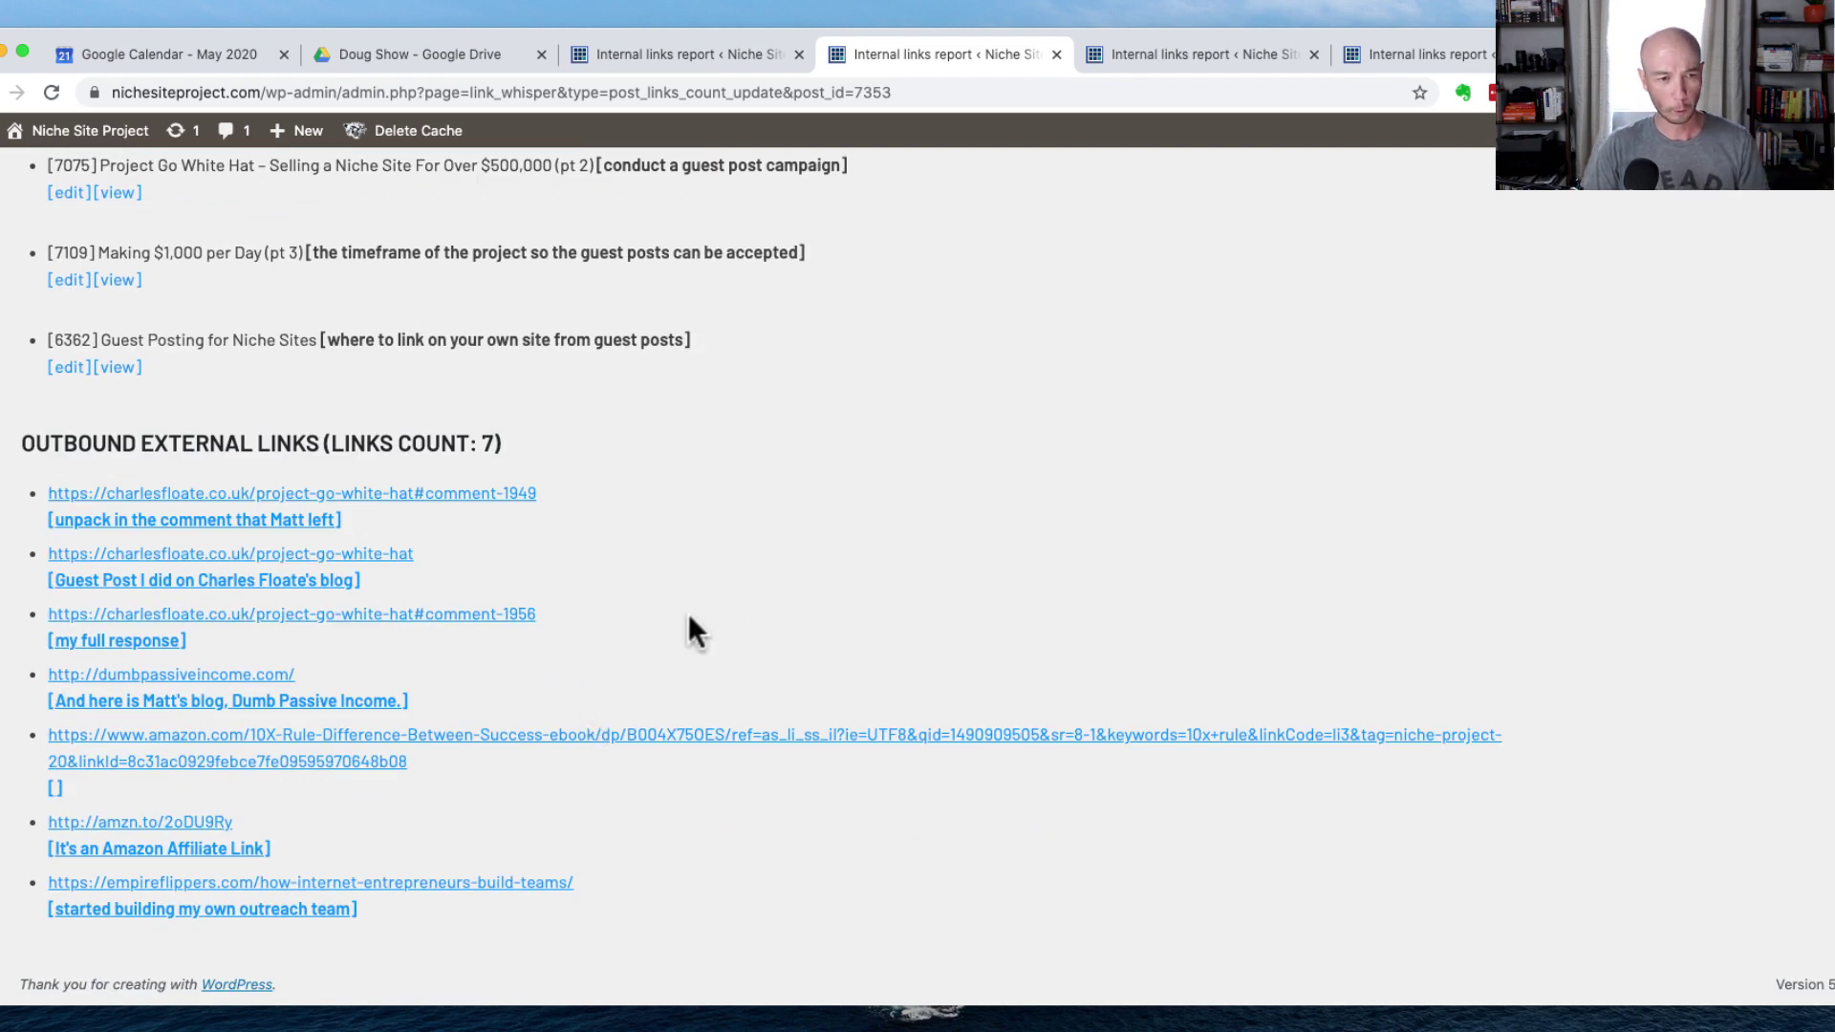
scroll(646, 660, "up", 15)
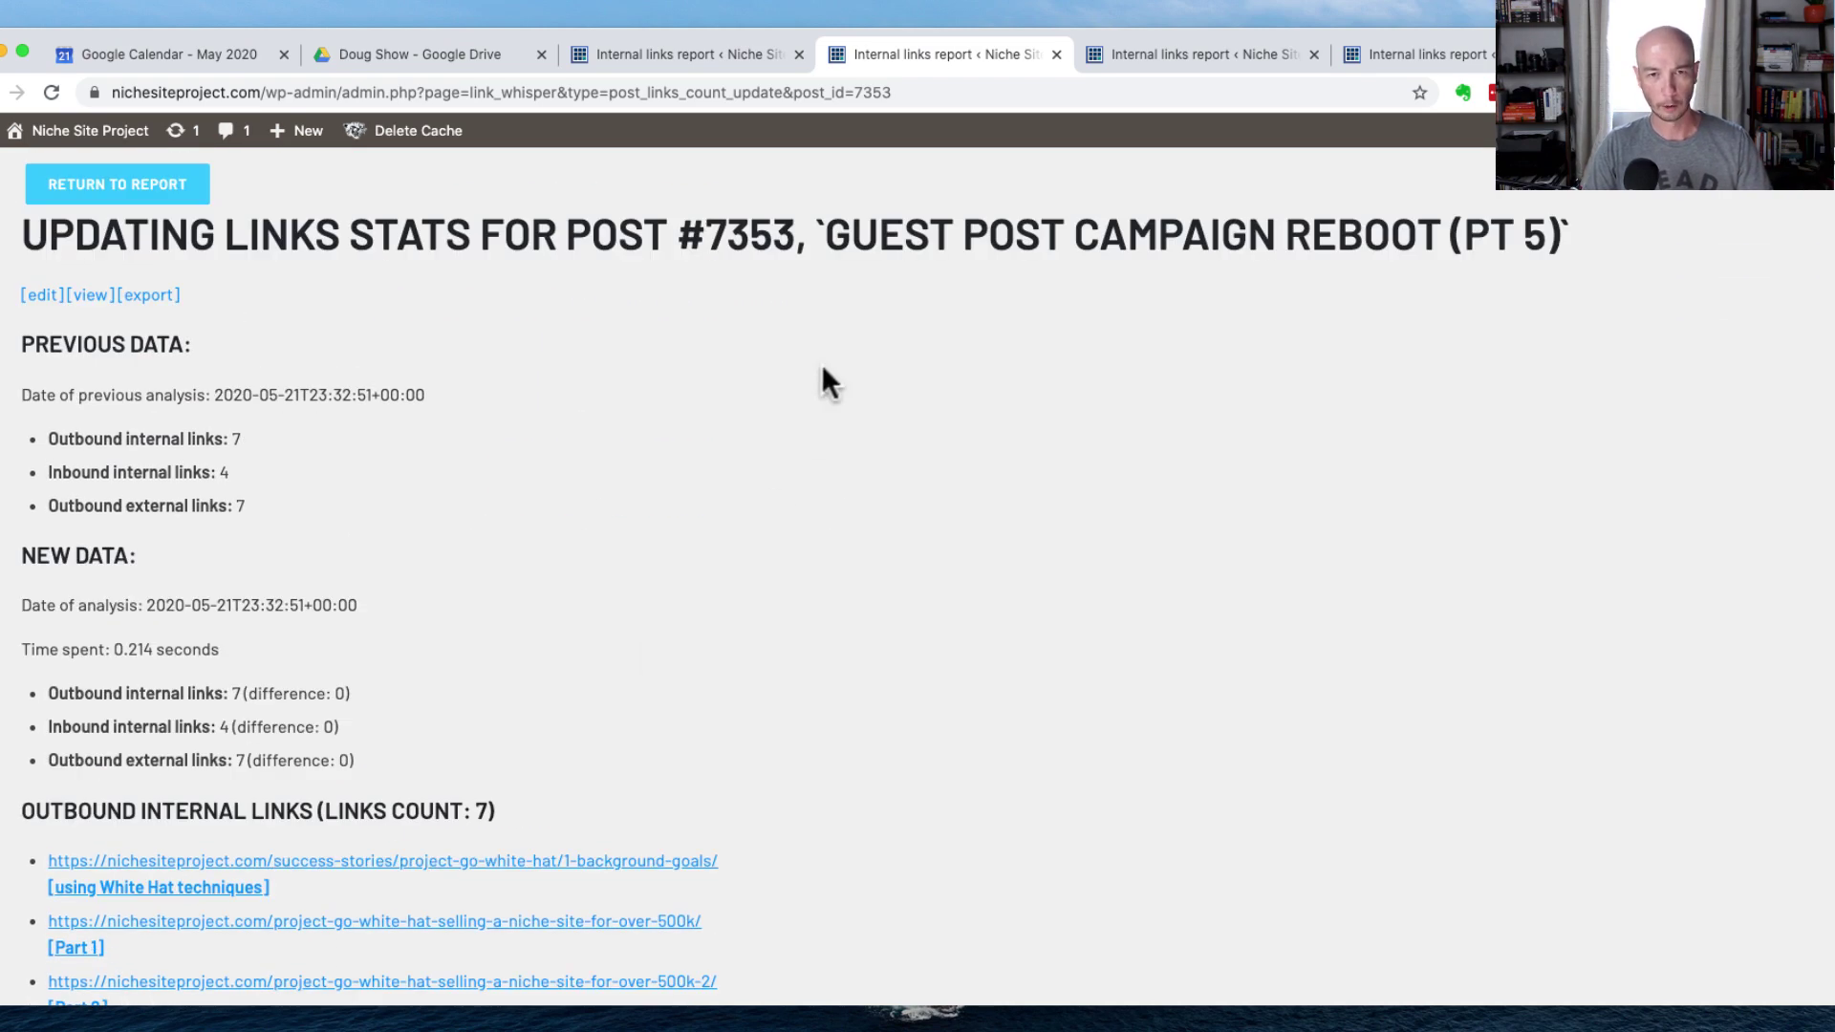
left_click(1057, 54)
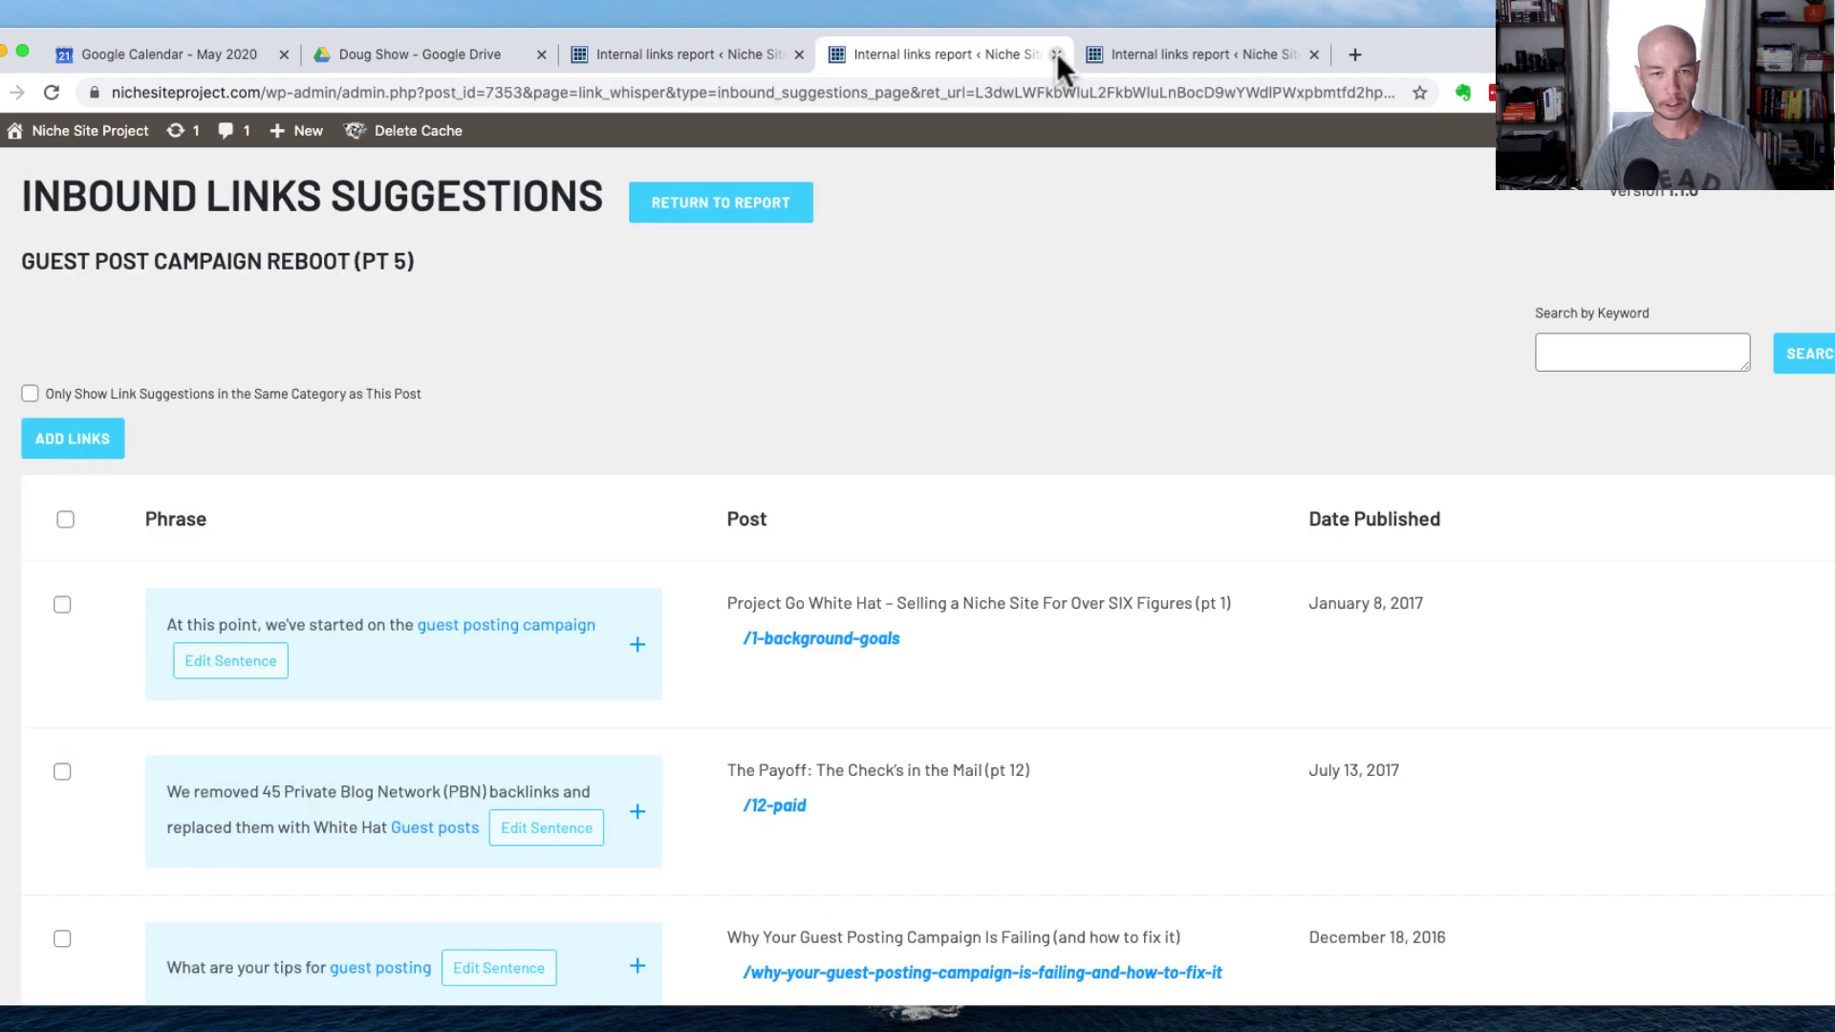
Step: Close the three leftover Internal links report tabs to return to the Link Whisper dashboard
left_click(1057, 53)
left_click(1059, 55)
left_click(683, 67)
mouse_move(10, 702)
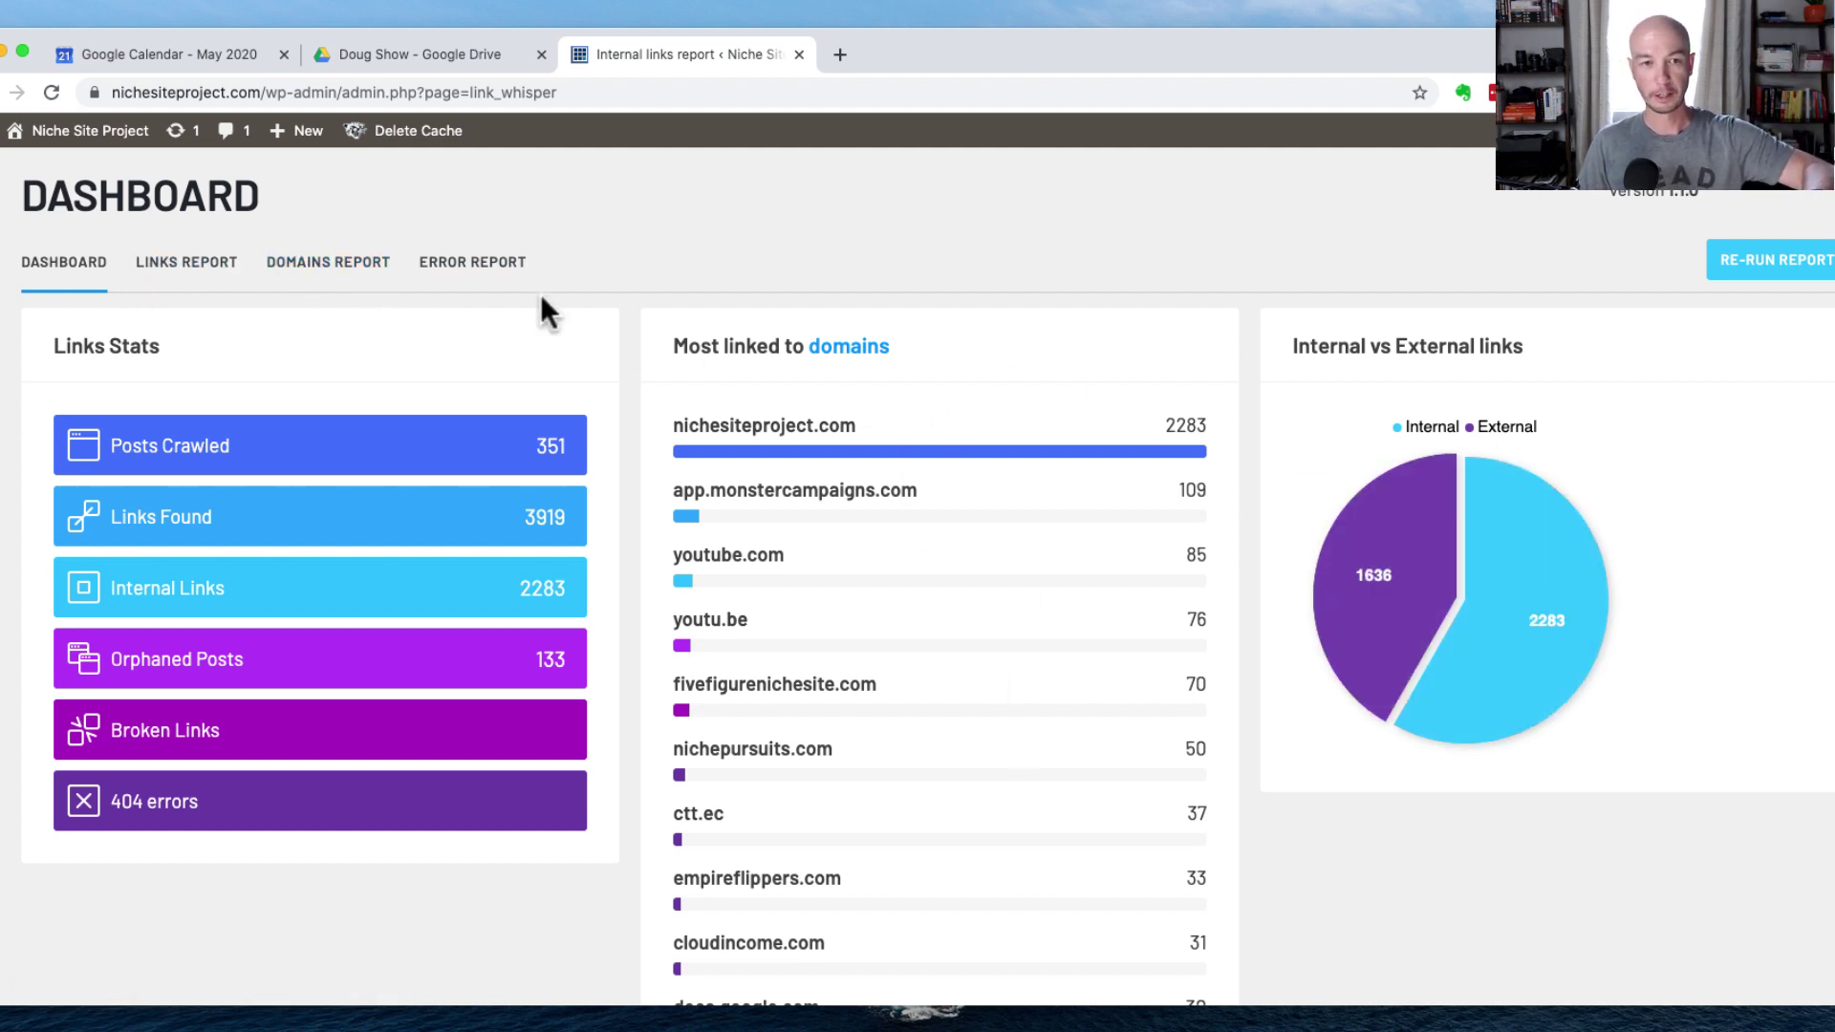
Step: Open the broken links Error Report and re-run the error scan across all posts
left_click(473, 266)
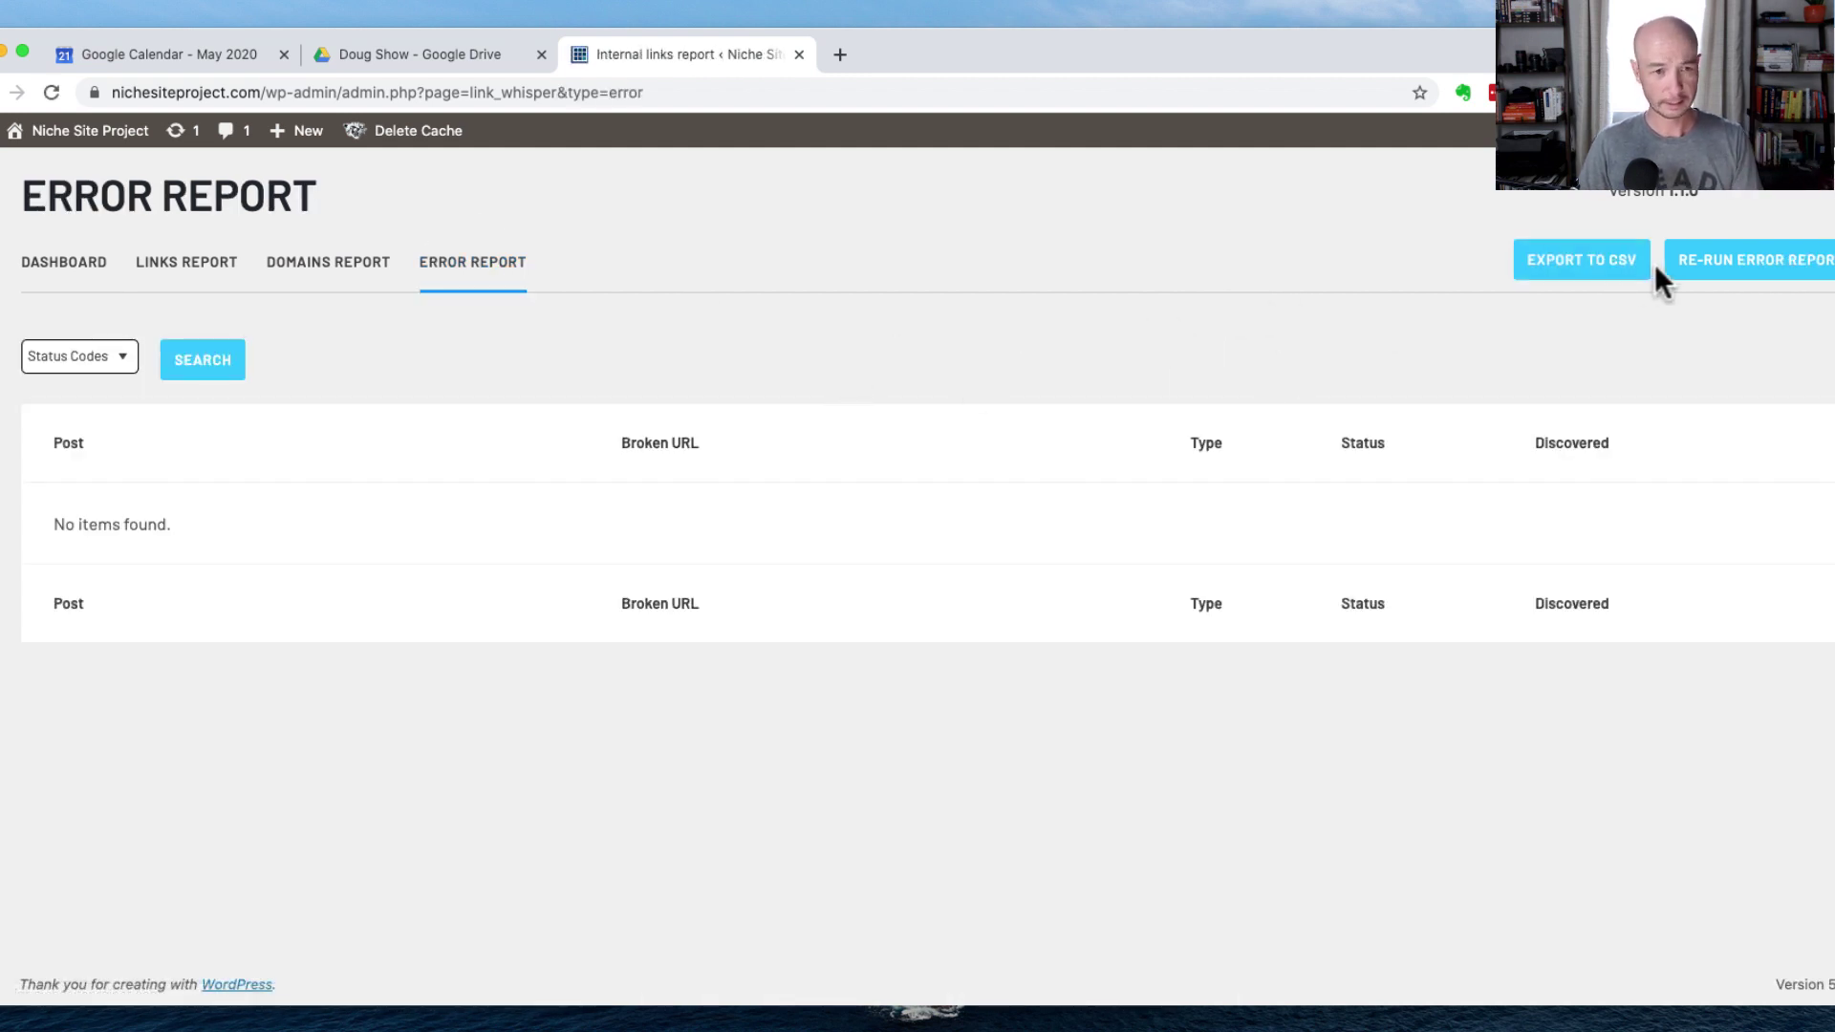
left_click(1726, 277)
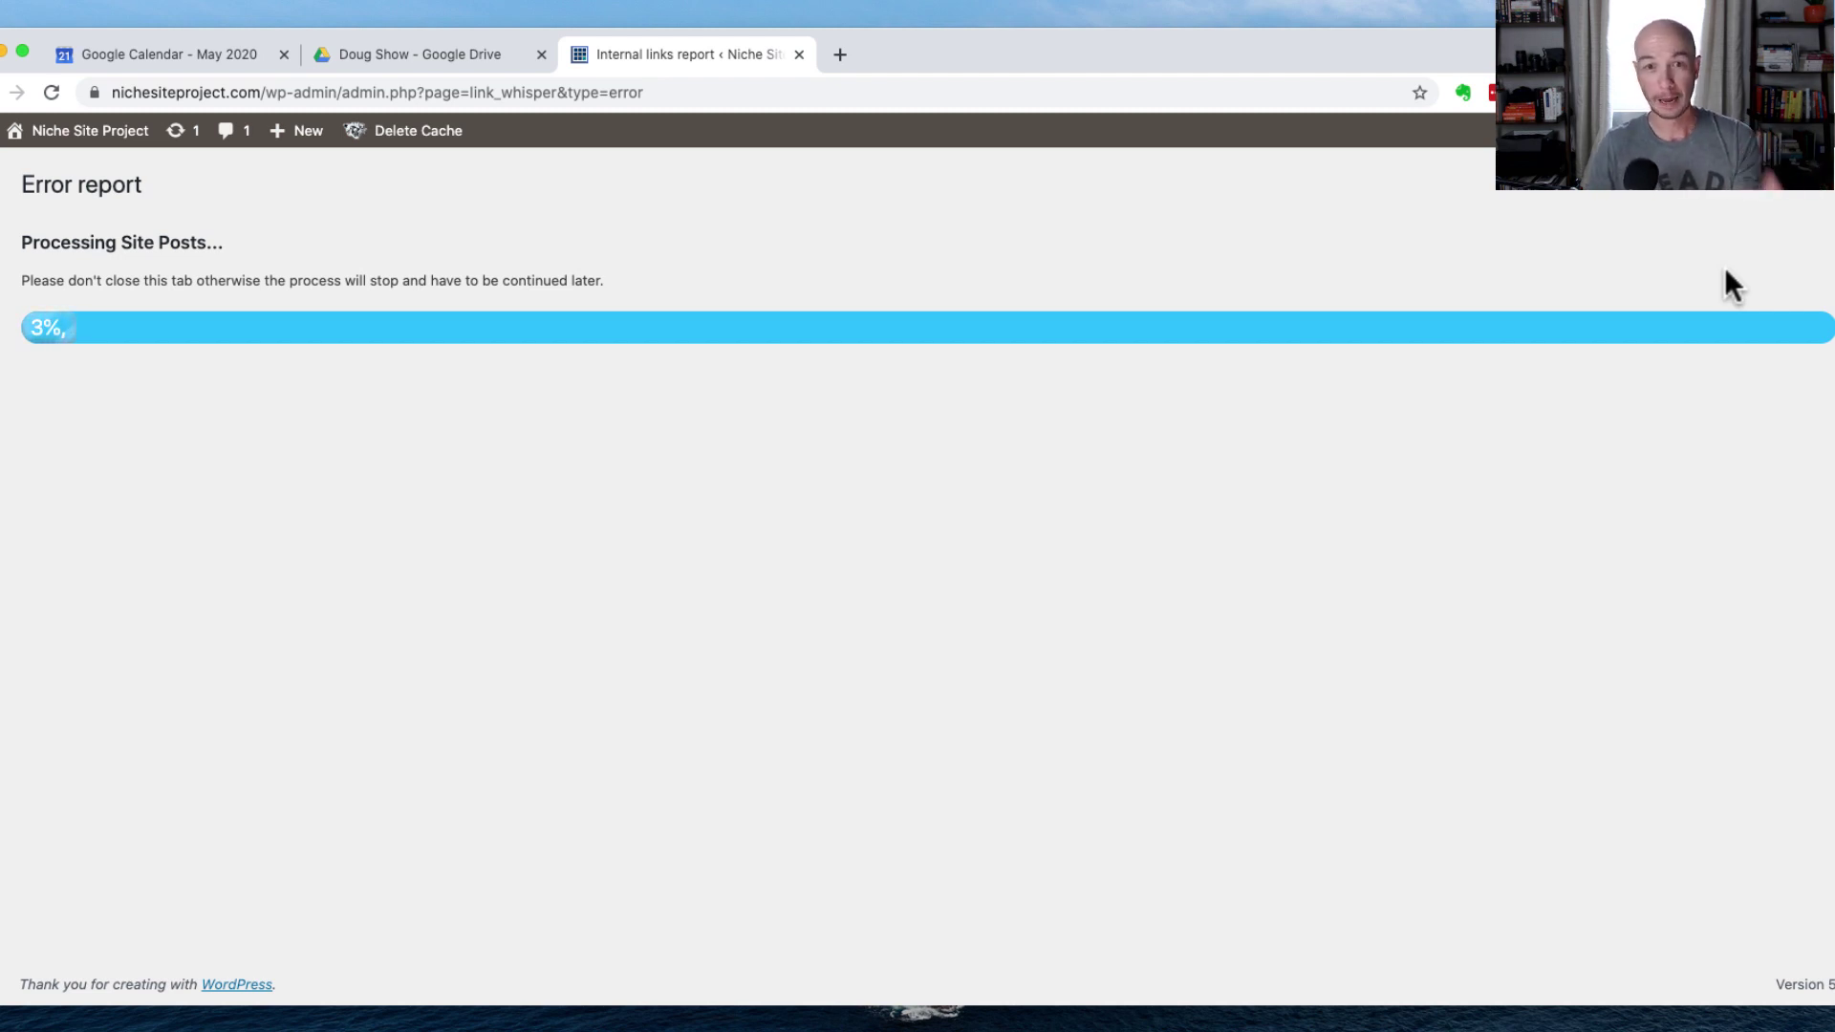
Step: Wait for the scan of all 351 posts to finish, then dismiss the Success message
key("super+Tab")
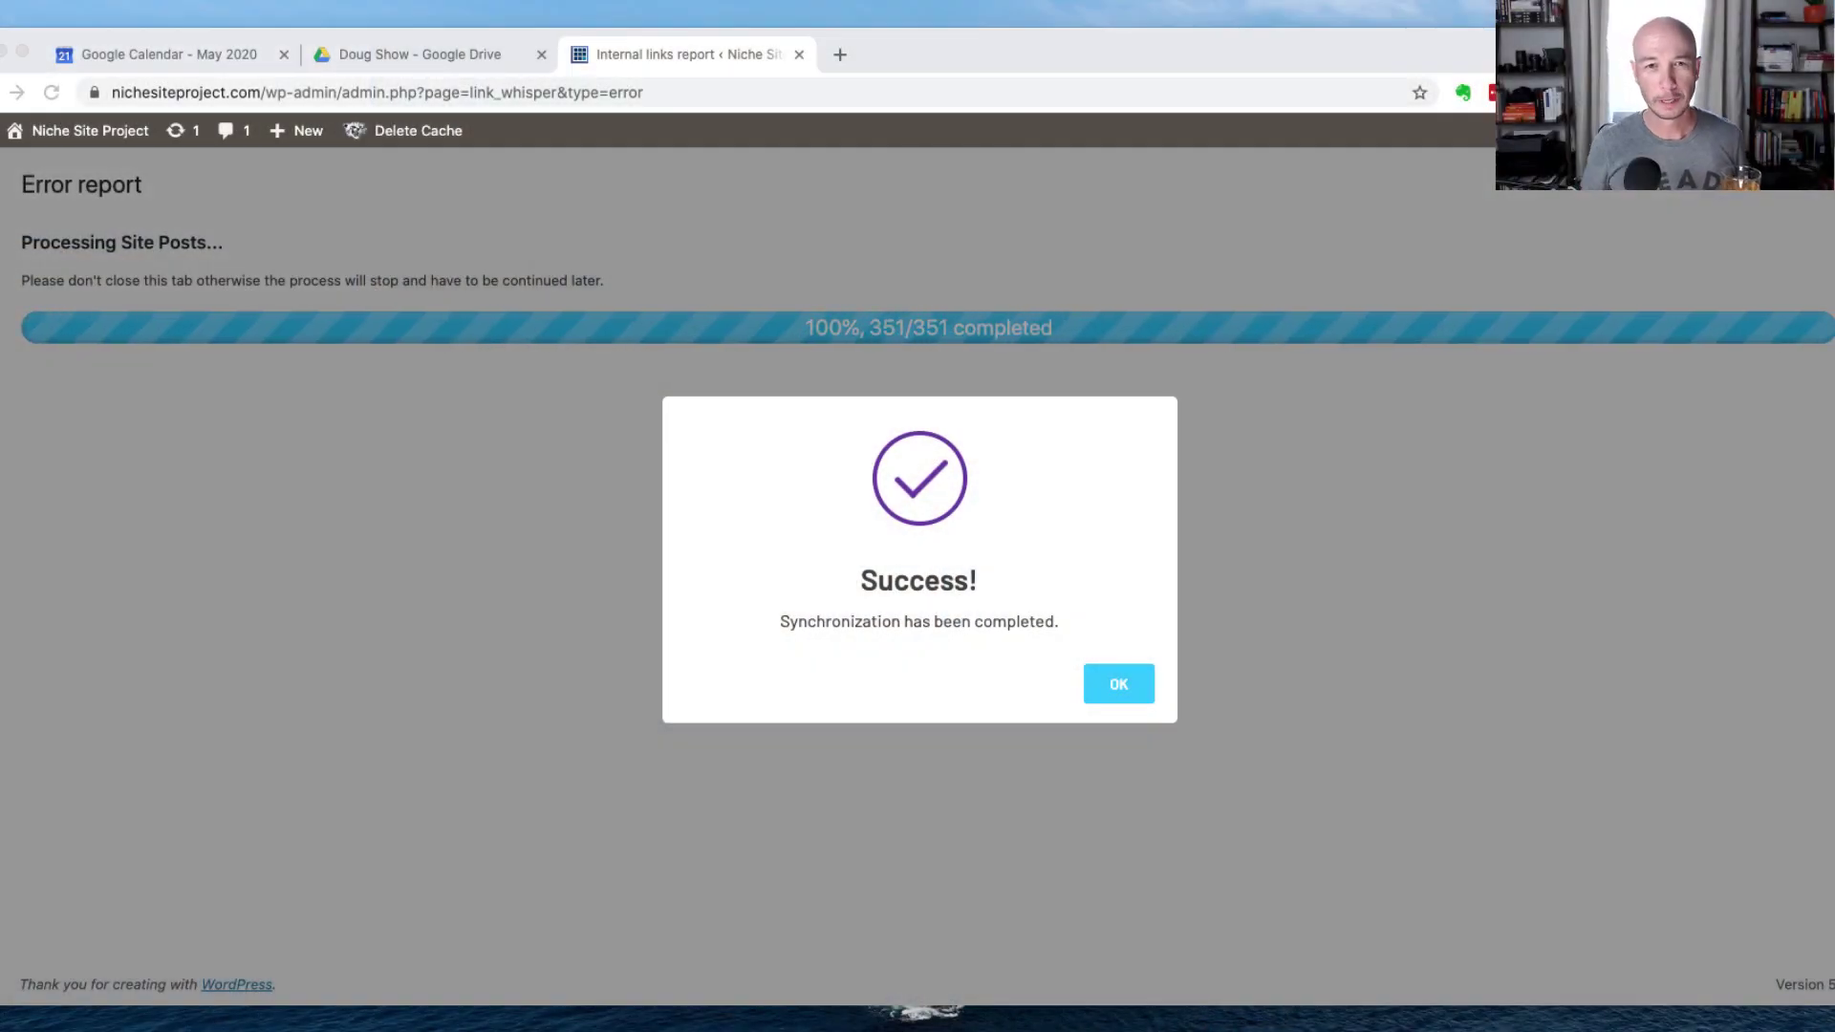
left_click(634, 550)
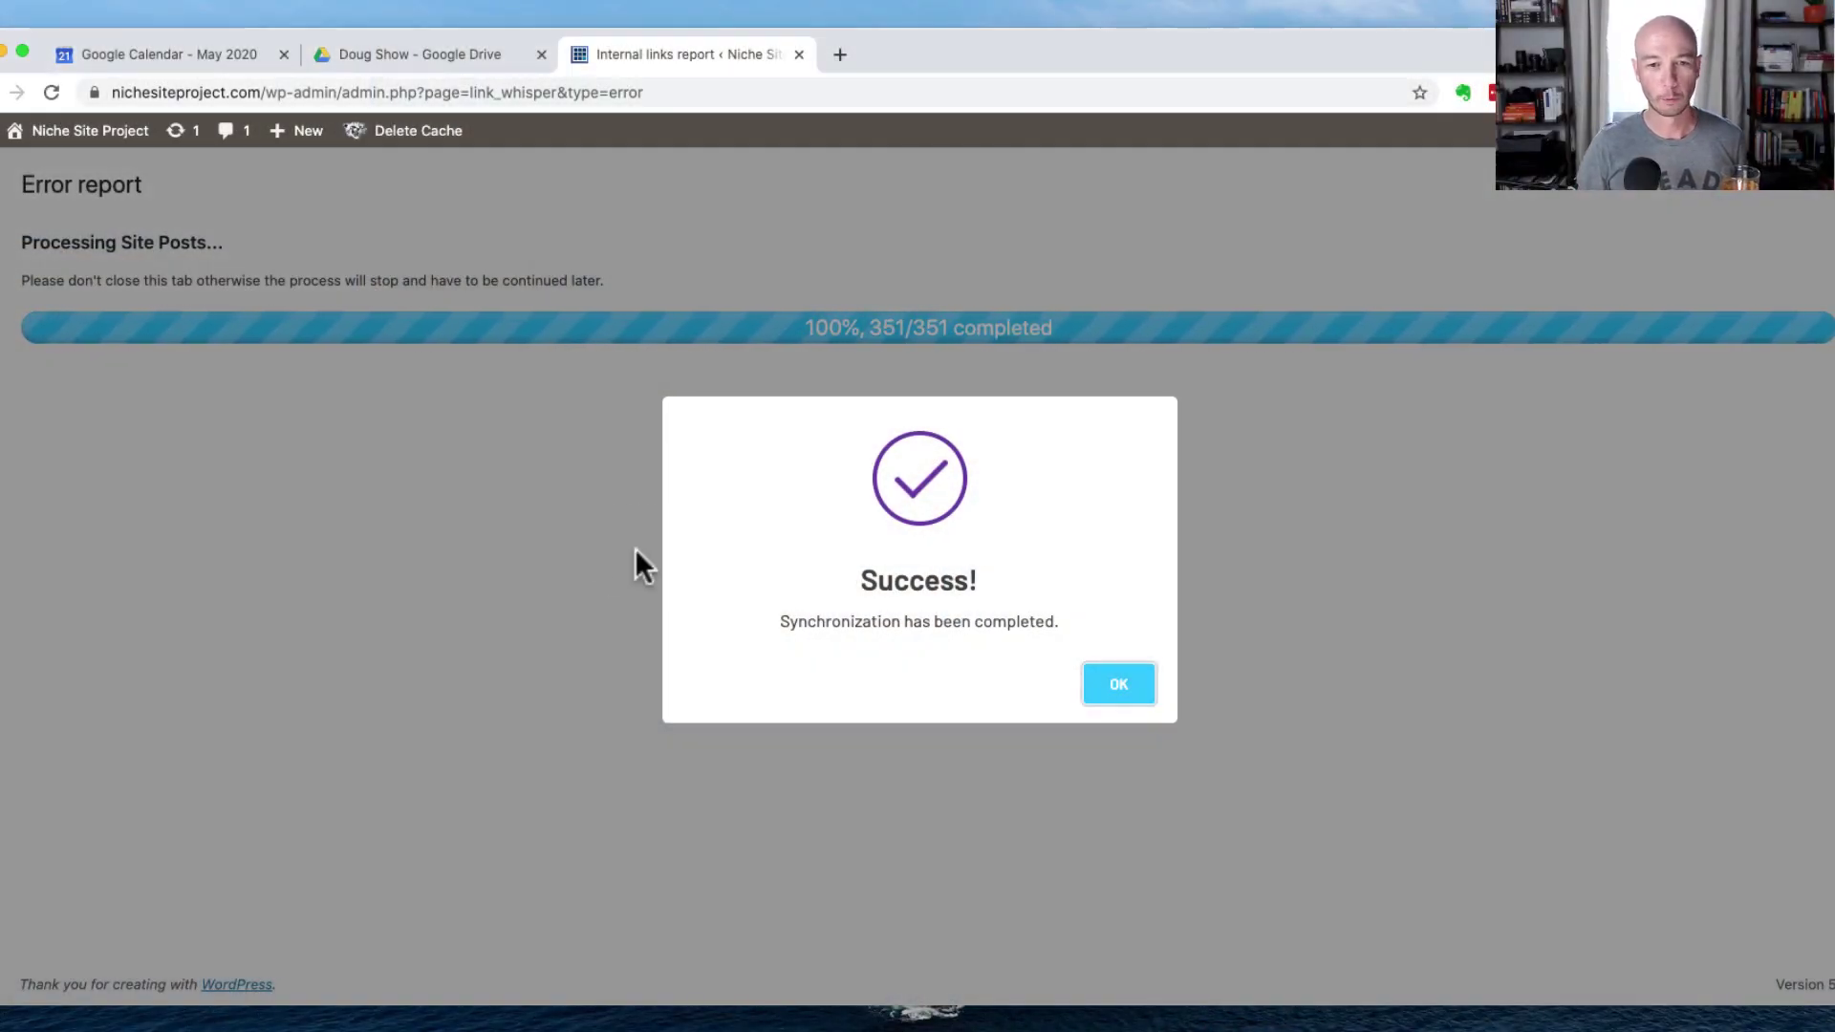
left_click(1121, 685)
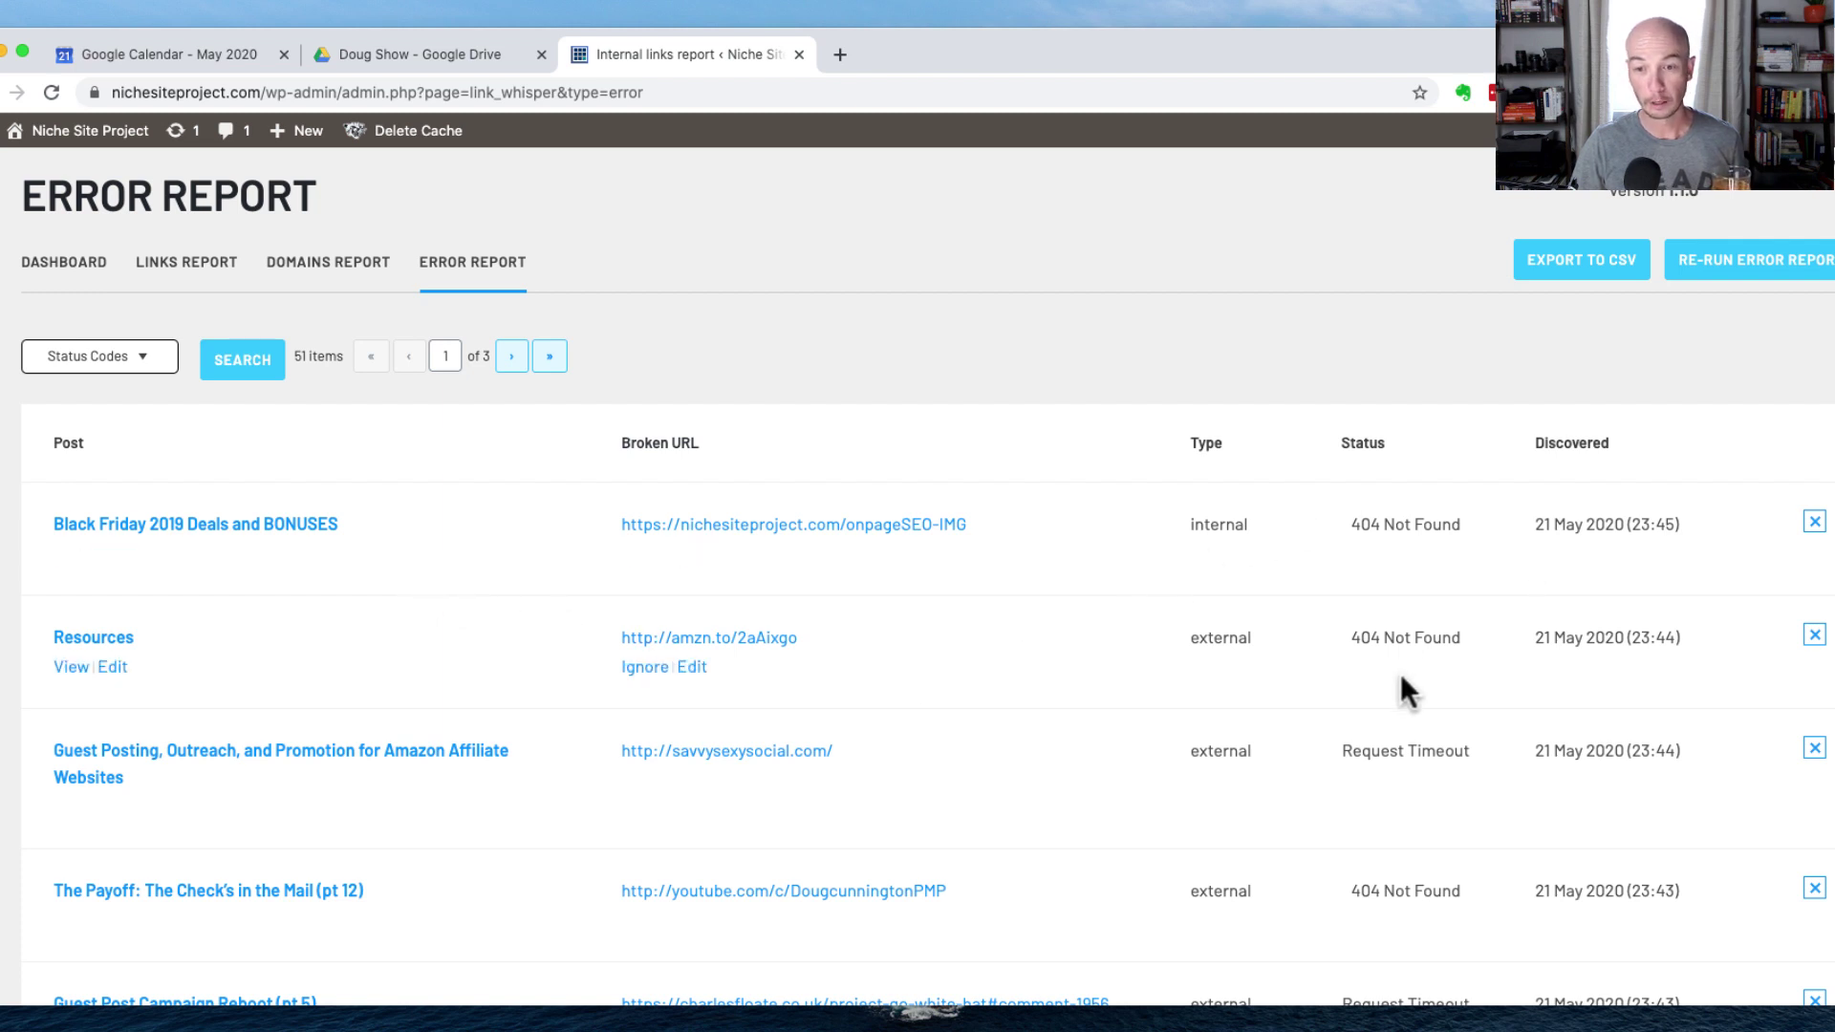
Step: Scroll through the 51 broken links with their status and type, then back to the top
scroll(1051, 679, "down", 3)
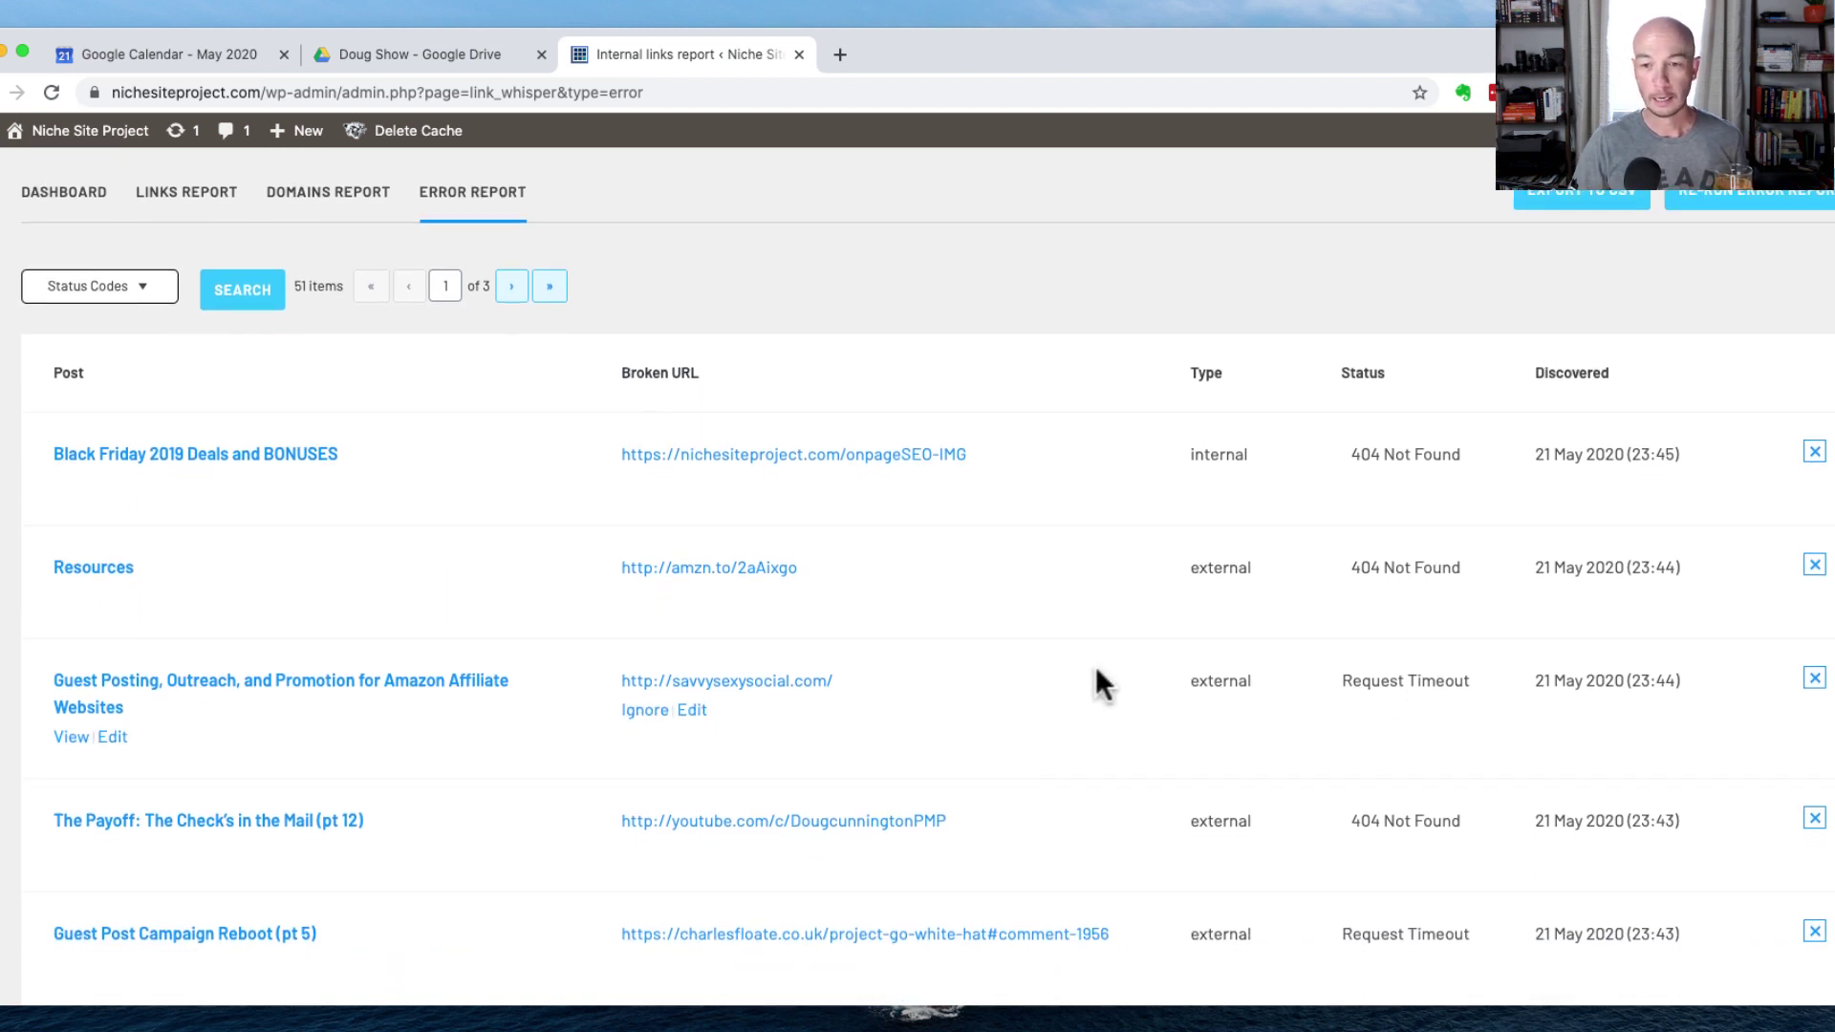
scroll(1439, 564, "down", 1)
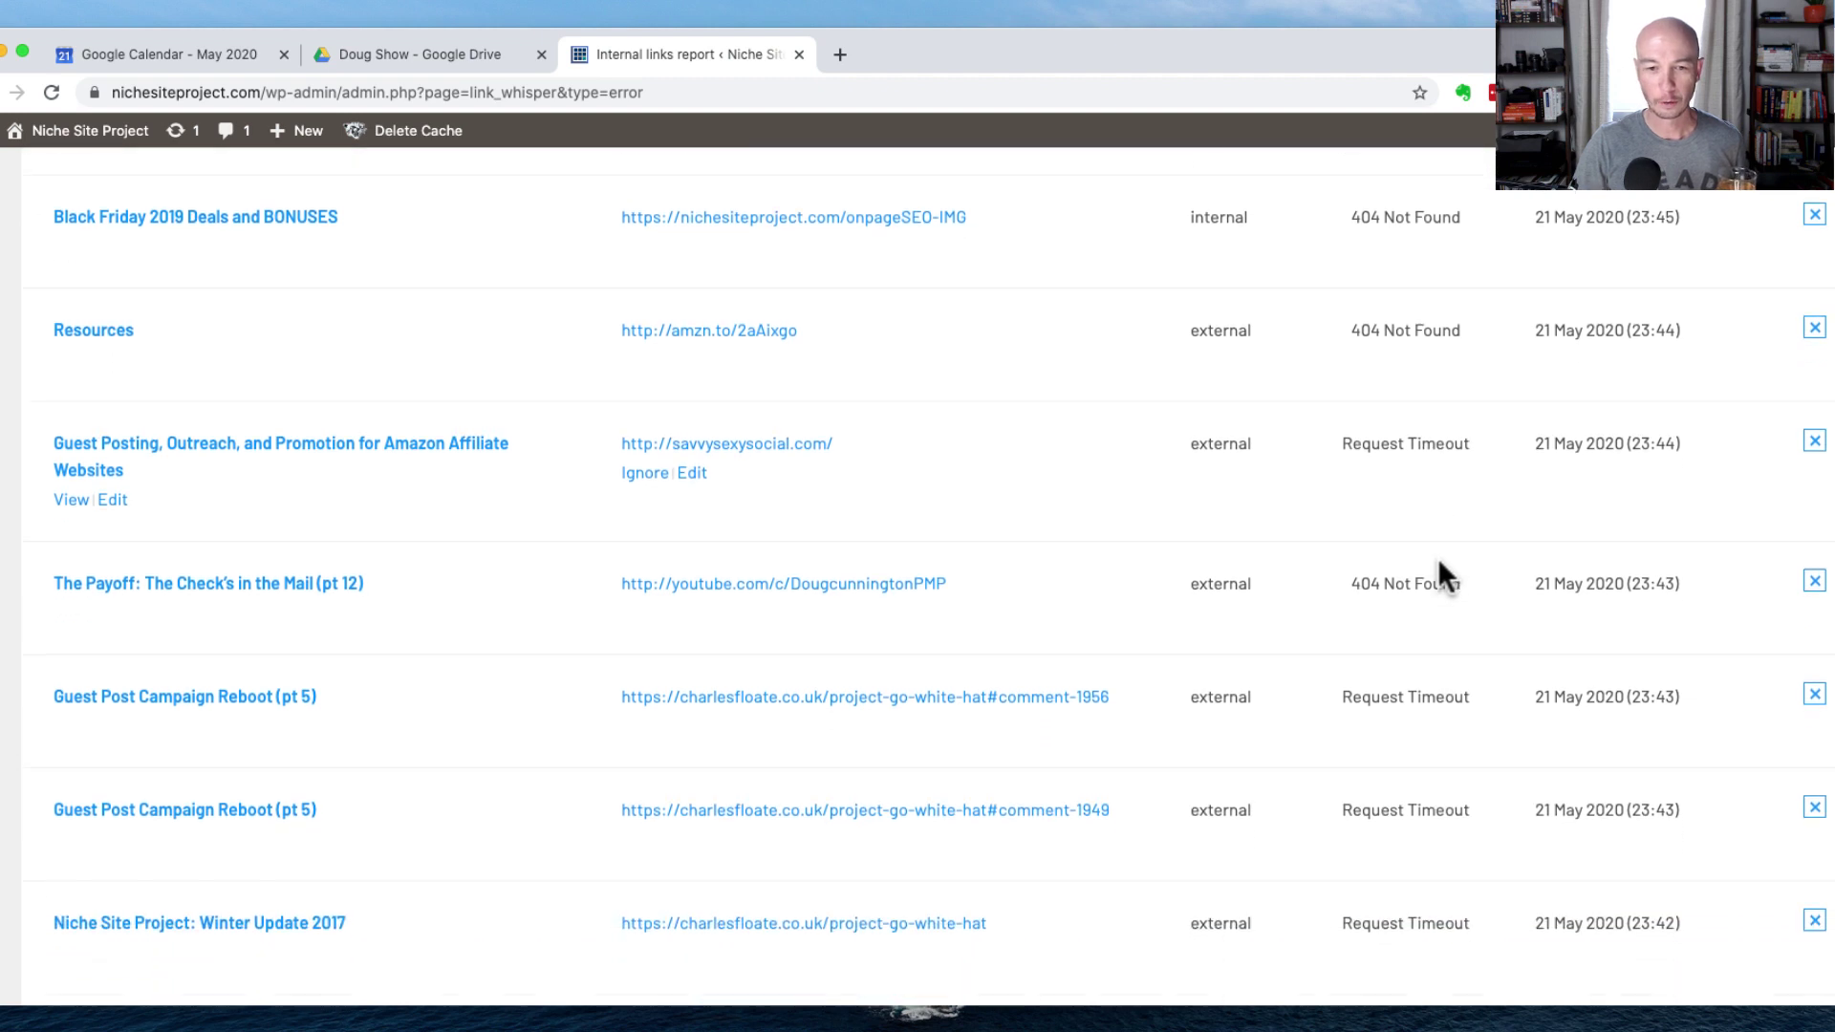
scroll(971, 631, "up", 4)
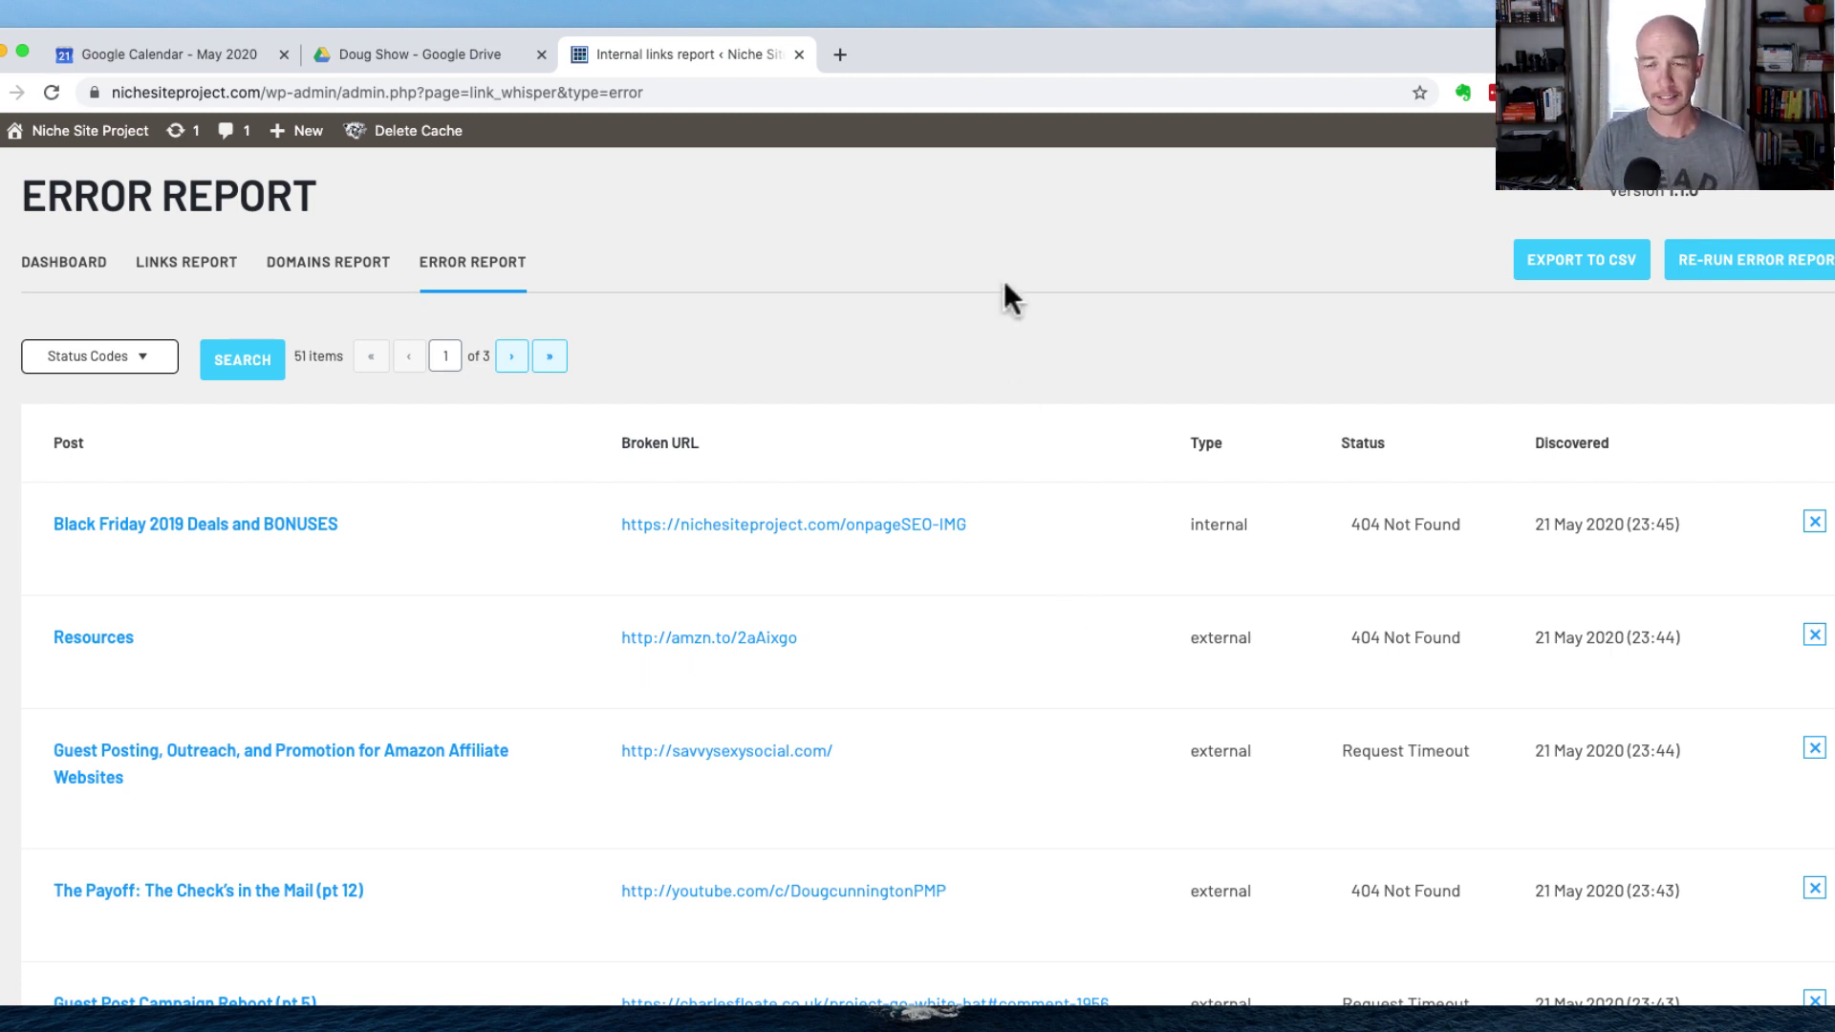
Step: Switch to the Google Drive tab showing the show's episode folders
key("ctrl+shift+Tab")
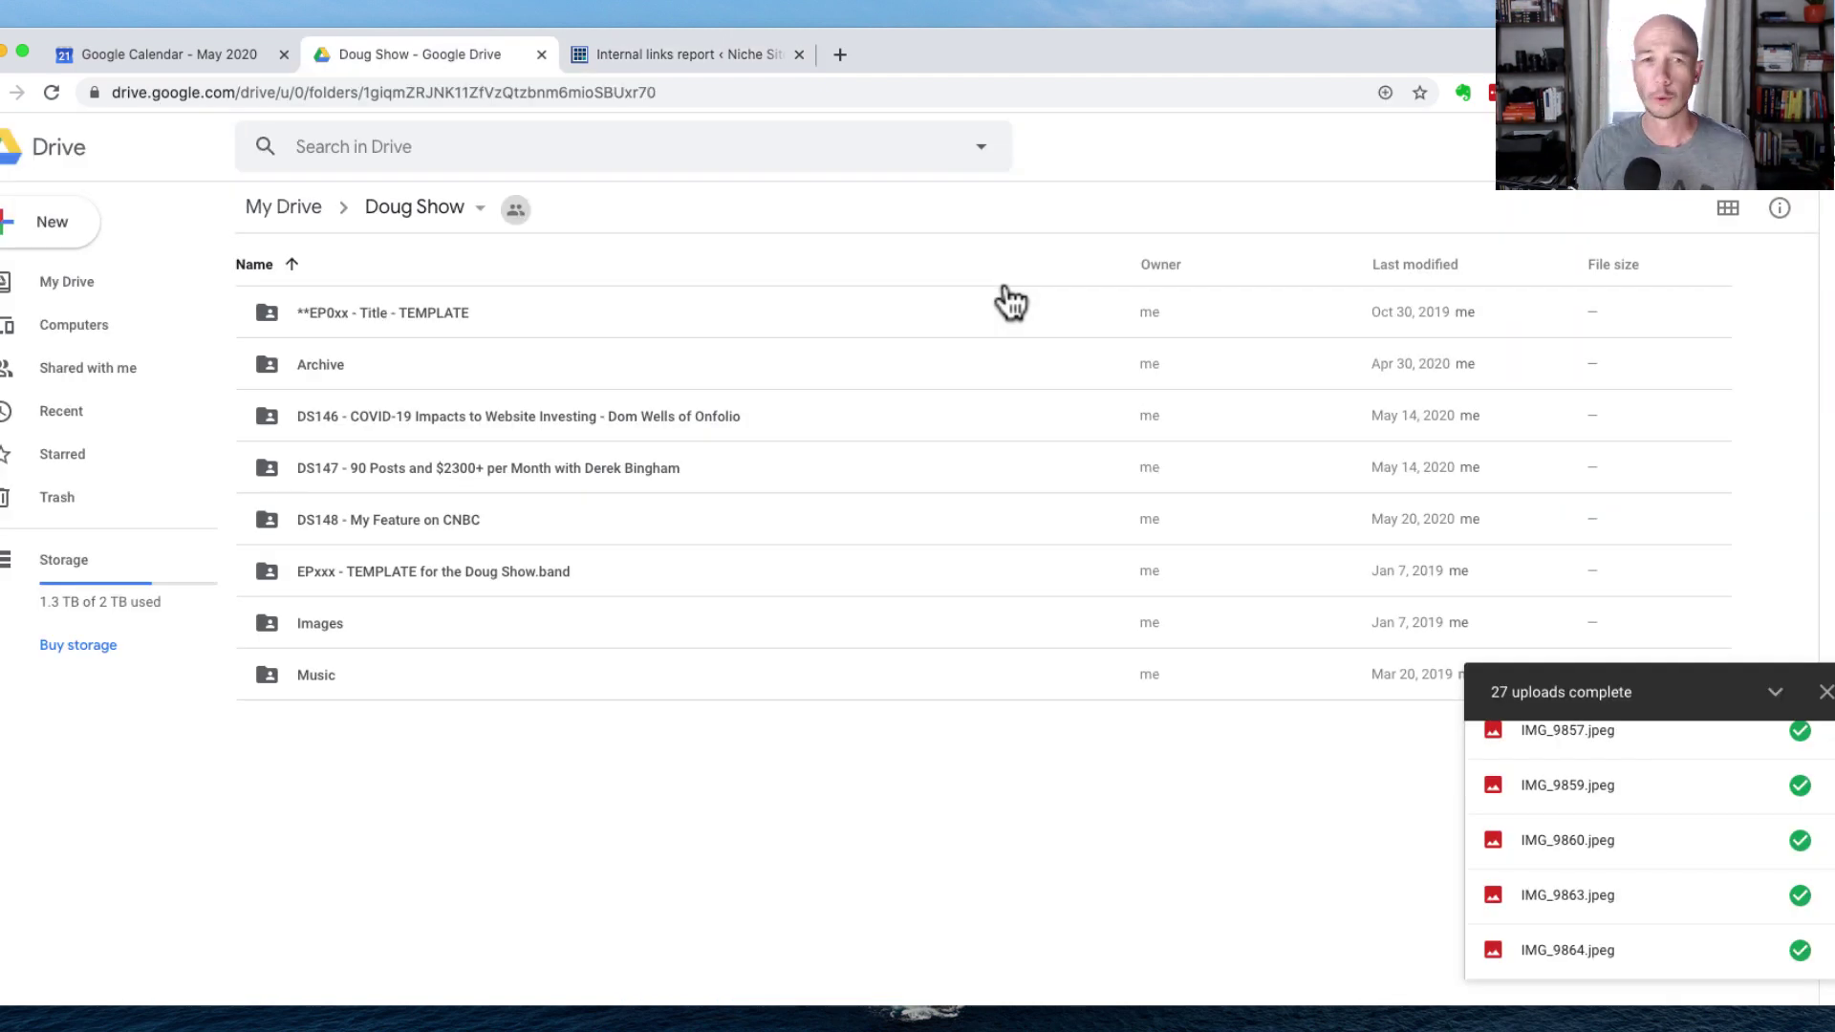